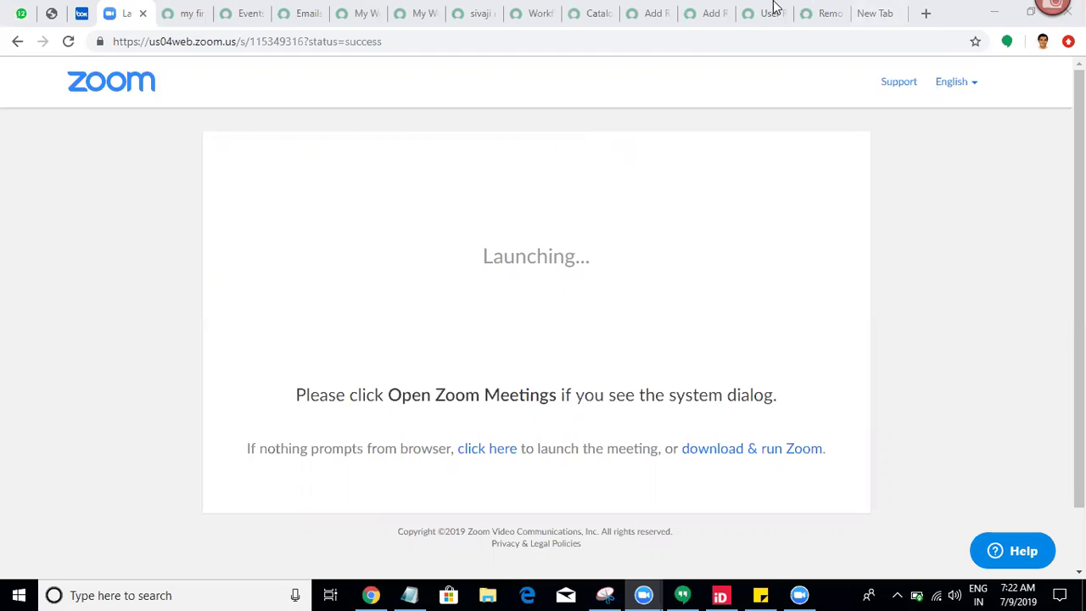
Step: Leave the Zoom launch page and return to the User Role Variableset record tab
{"action": "left_click", "coordinate": [766, 12]}
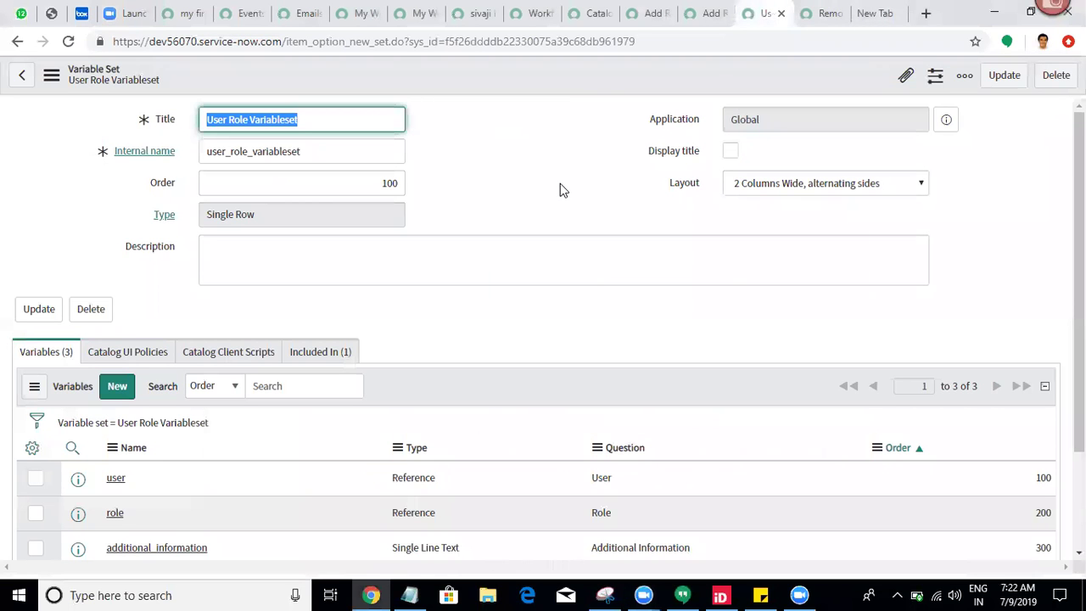
Step: Compare the open item tabs, then show Remove Role to the User's empty Variable Sets list
{"action": "left_click", "coordinate": [684, 182]}
{"action": "left_click", "coordinate": [818, 12]}
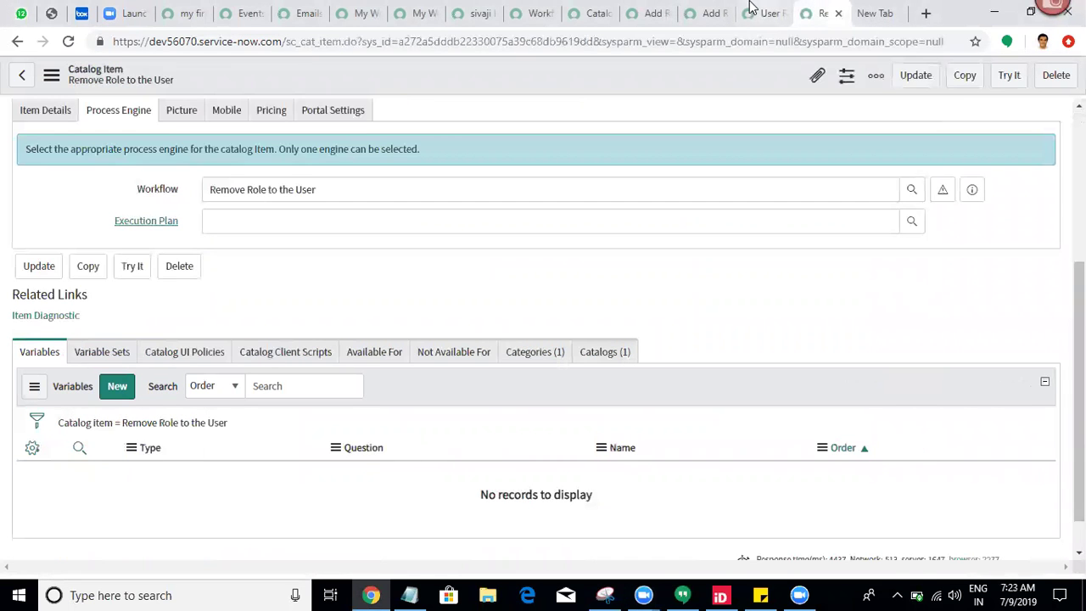
{"action": "left_click", "coordinate": [763, 12]}
{"action": "left_click", "coordinate": [712, 12]}
{"action": "double_click", "coordinate": [340, 307]}
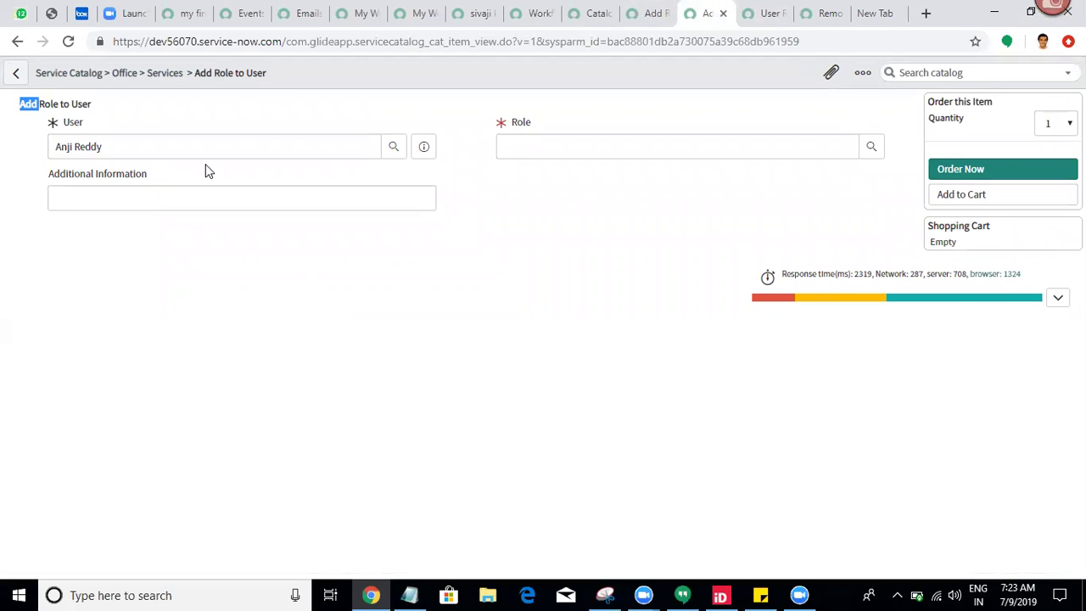
{"action": "left_click", "coordinate": [548, 223]}
{"action": "left_click", "coordinate": [821, 13]}
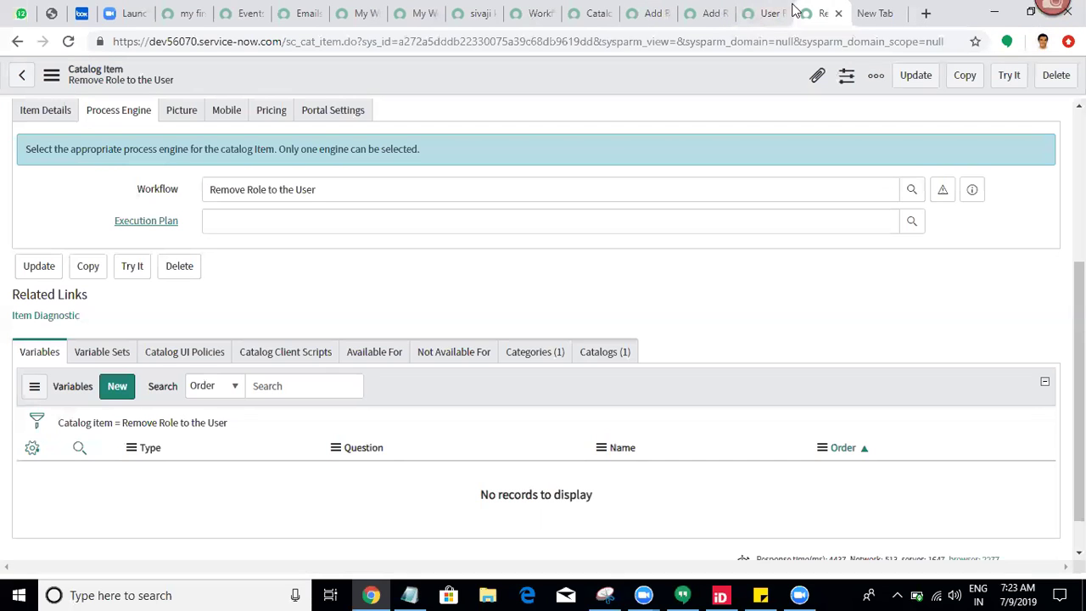
{"action": "left_click", "coordinate": [94, 357]}
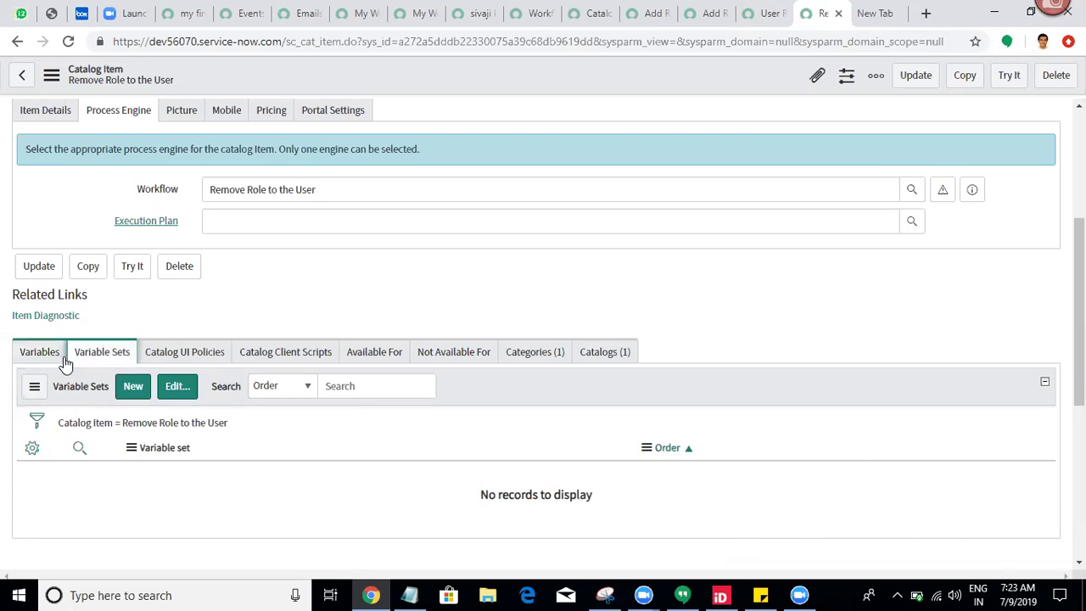
Step: Add User Role Variableset to the Remove Role to the User item's variable sets and save
{"action": "left_click", "coordinate": [182, 392]}
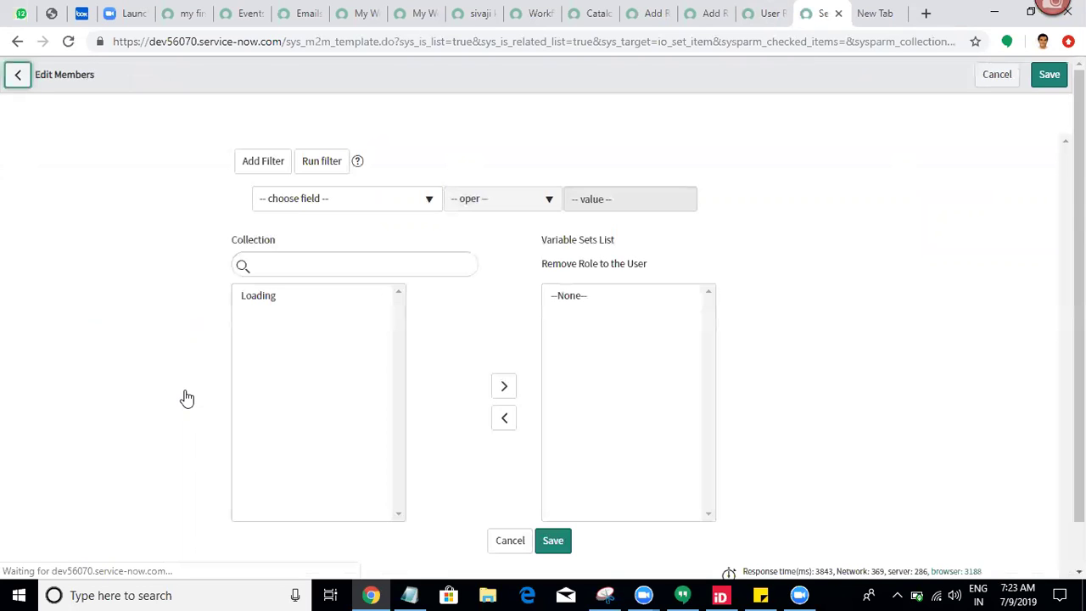
{"action": "double_click", "coordinate": [296, 351]}
{"action": "left_click", "coordinate": [552, 544]}
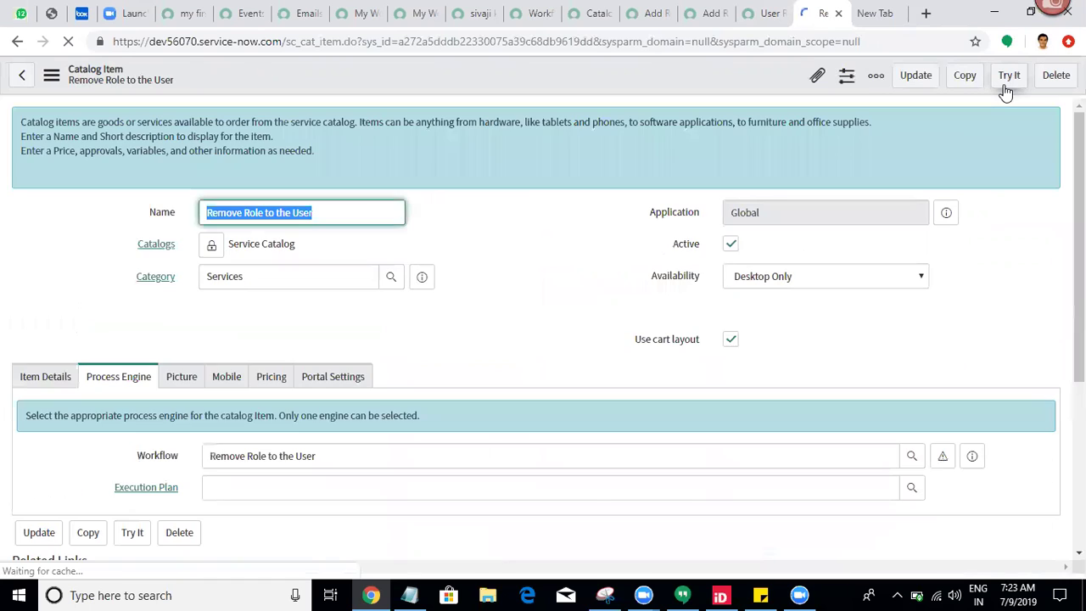
Step: Preview the Remove Role to the User order form and check its User, Role and Additional Information fields
{"action": "left_click", "coordinate": [1005, 87]}
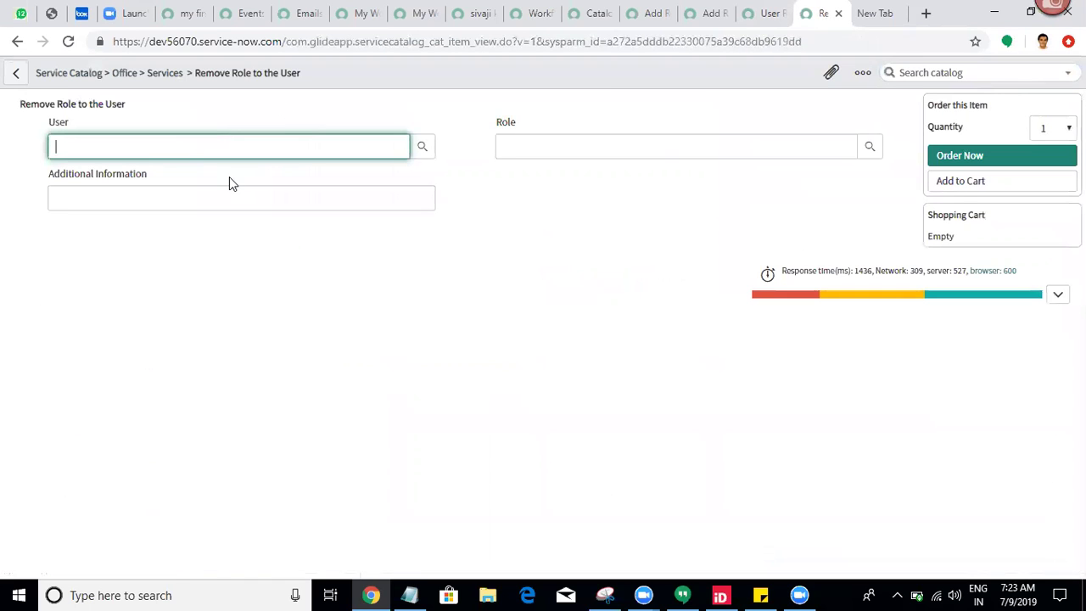
{"action": "left_click", "coordinate": [172, 194]}
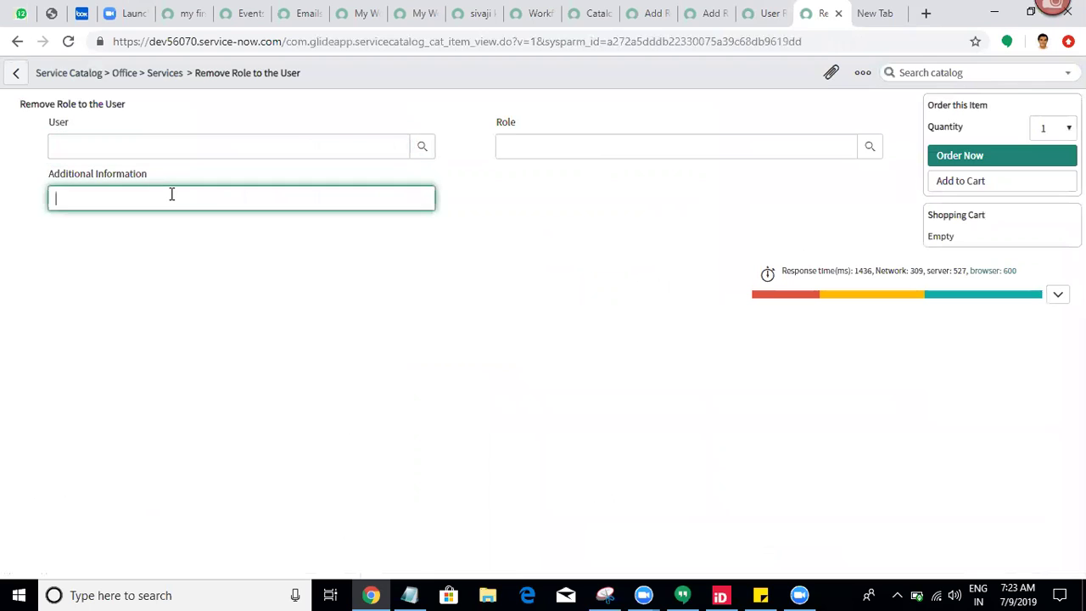
{"action": "left_click", "coordinate": [666, 345]}
{"action": "key", "text": "ctrl+a"}
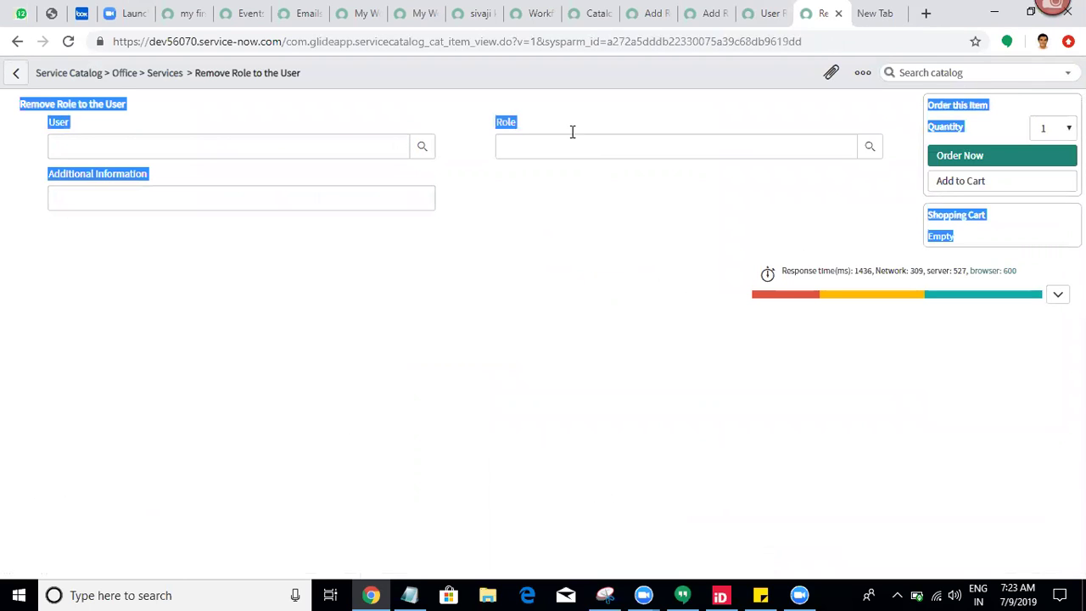
{"action": "left_click", "coordinate": [519, 130]}
{"action": "left_click", "coordinate": [519, 136]}
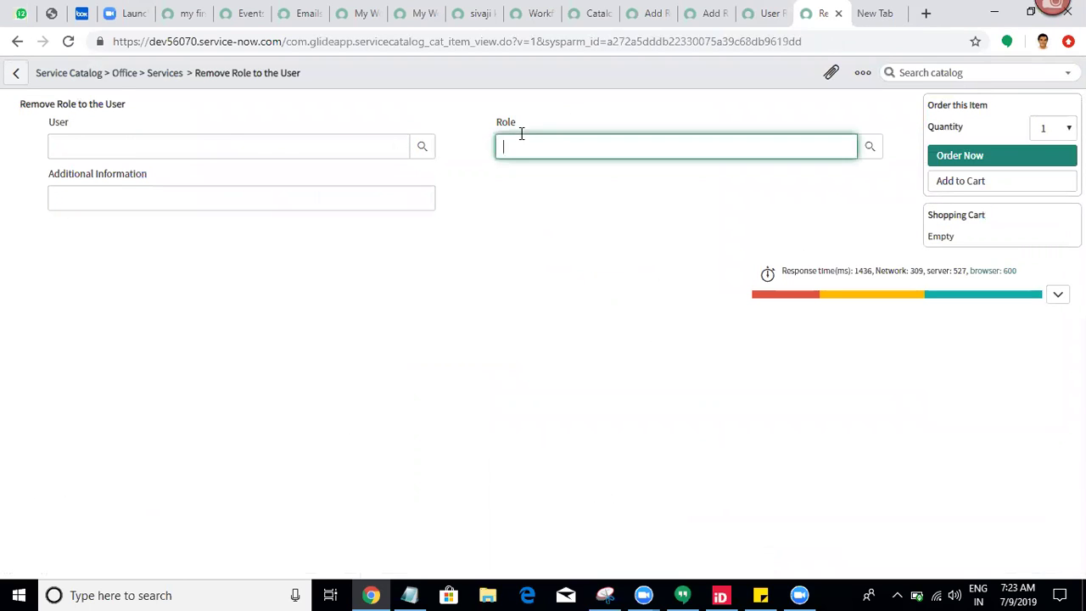
{"action": "left_click", "coordinate": [223, 145]}
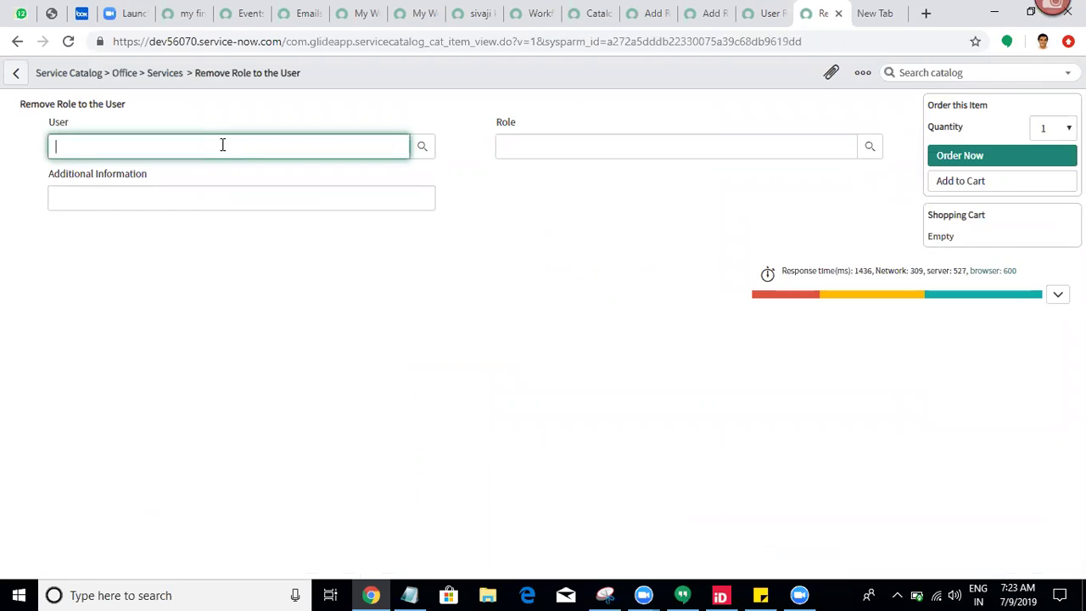
{"action": "left_click", "coordinate": [492, 358]}
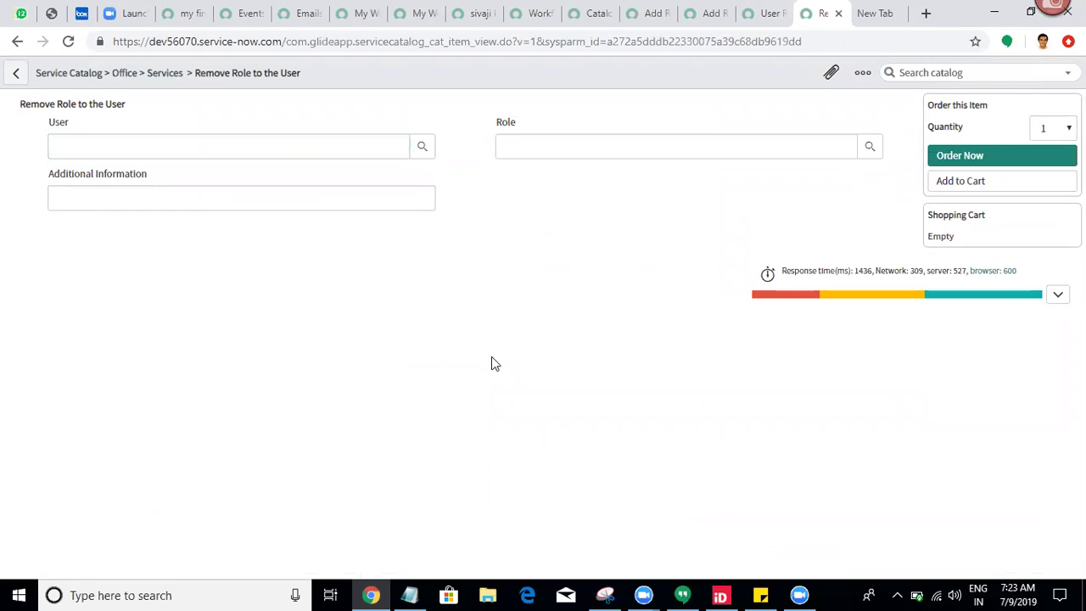
{"action": "left_click", "coordinate": [723, 8]}
Step: On the Add Role to User item, review its variables and variable sets, then list its catalog UI policies
{"action": "left_click", "coordinate": [661, 13]}
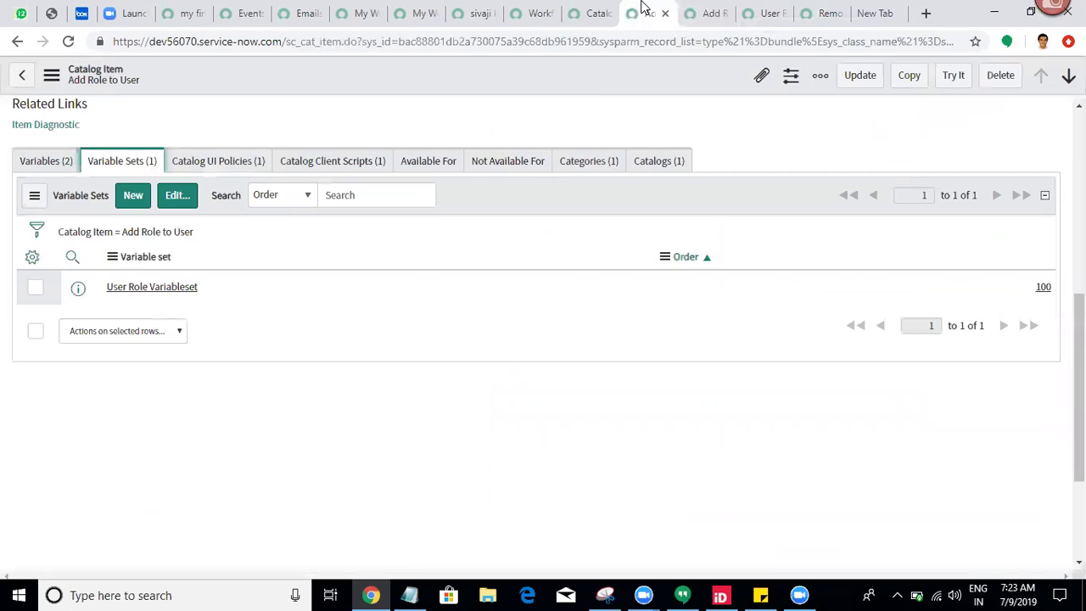
{"action": "scroll", "coordinate": [1079, 382], "scroll_direction": "down", "scroll_amount": 1}
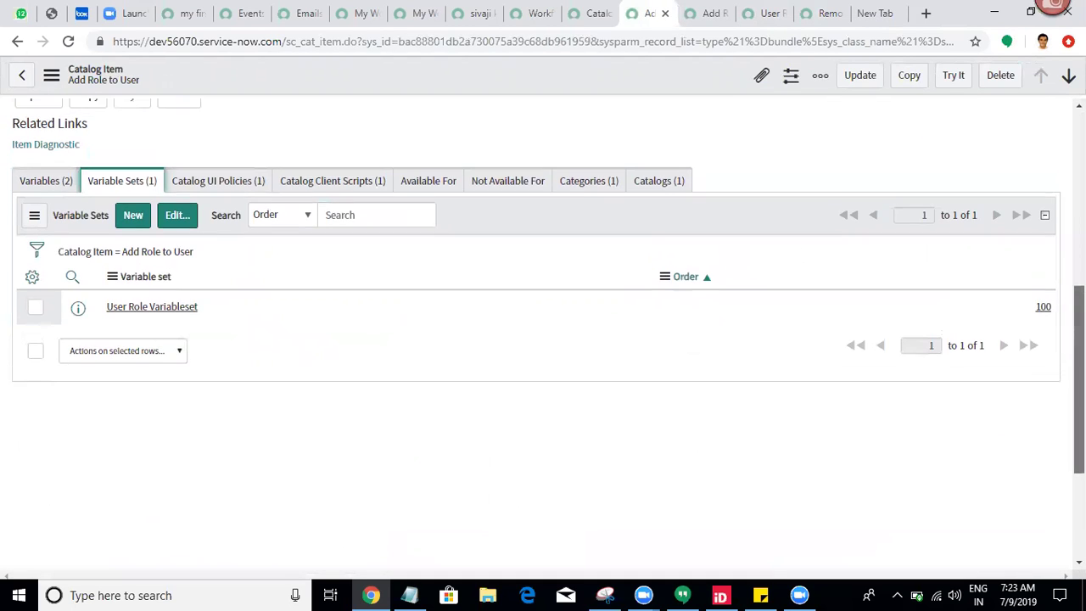
{"action": "scroll", "coordinate": [428, 256], "scroll_direction": "up", "scroll_amount": 2}
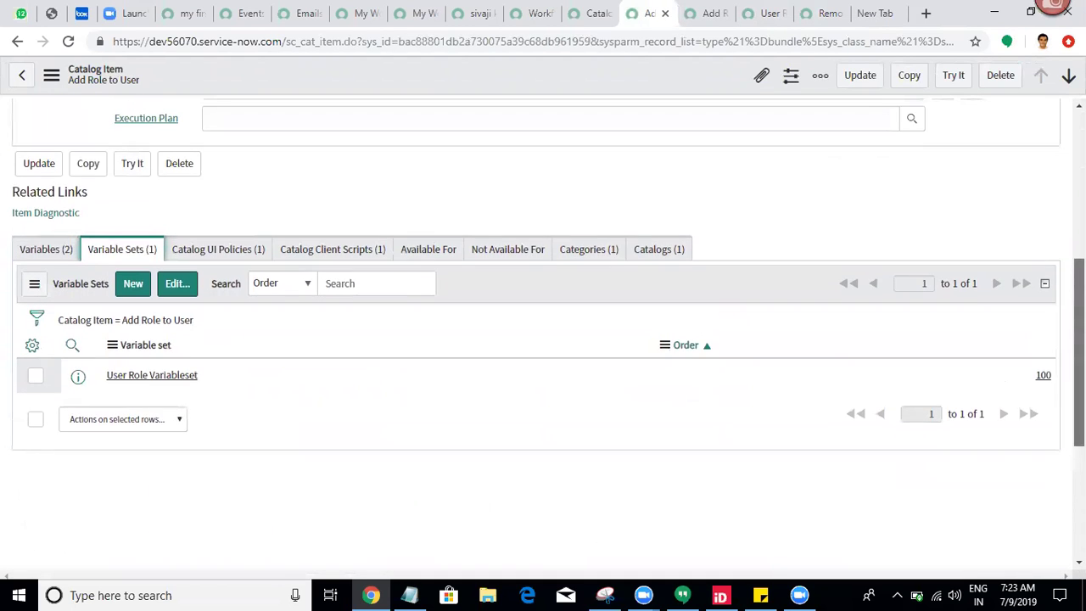
{"action": "left_click", "coordinate": [38, 251]}
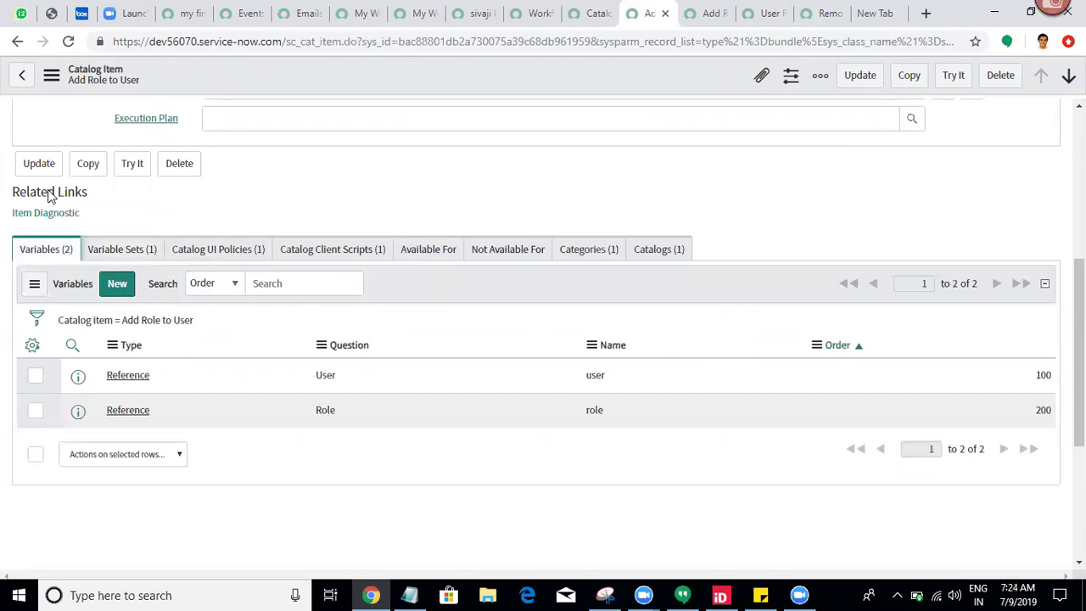
{"action": "left_click", "coordinate": [157, 329]}
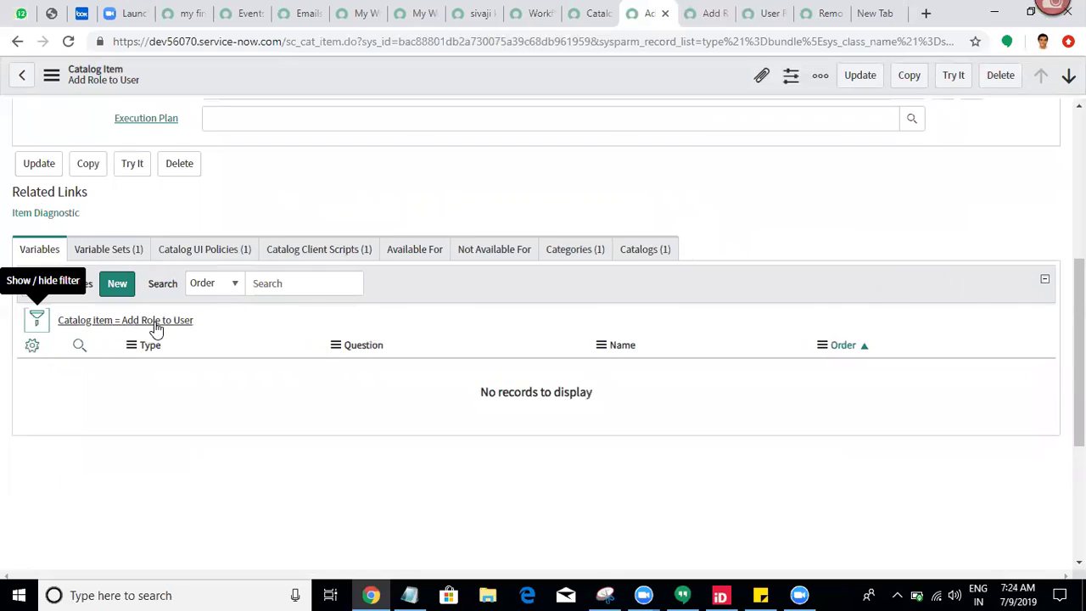
{"action": "left_click", "coordinate": [125, 254]}
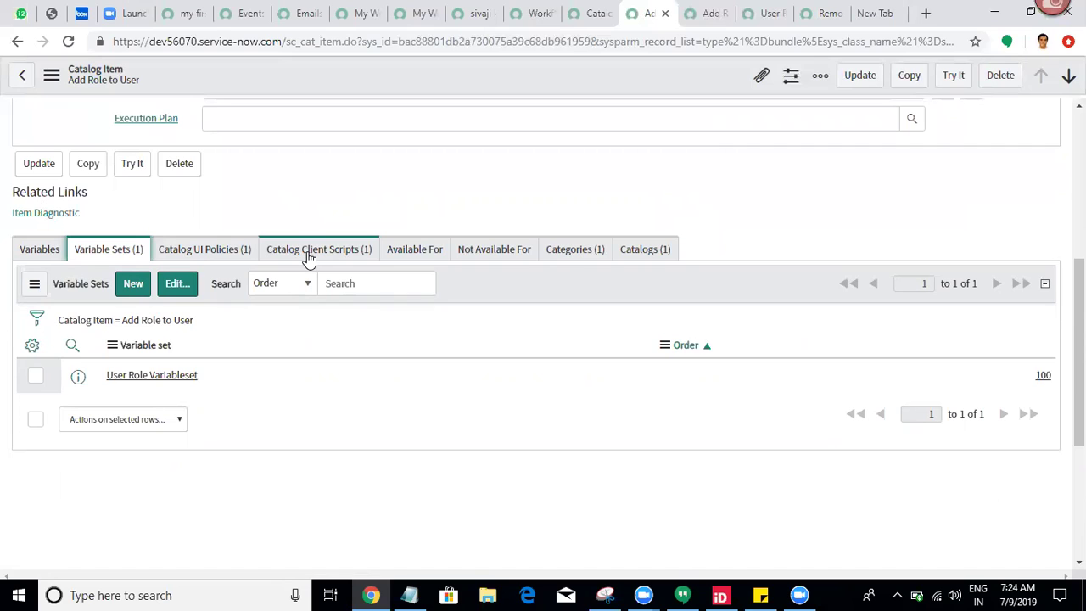
{"action": "left_click", "coordinate": [243, 248]}
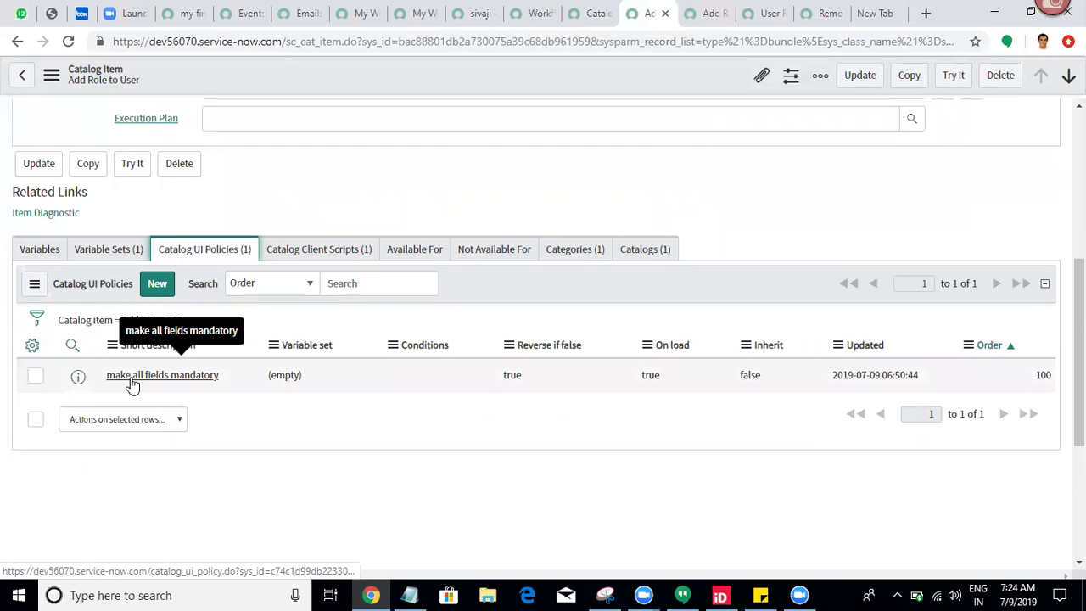
Step: Add the Active column to the Catalog UI Policies list
{"action": "left_click", "coordinate": [26, 349]}
{"action": "left_click", "coordinate": [357, 168]}
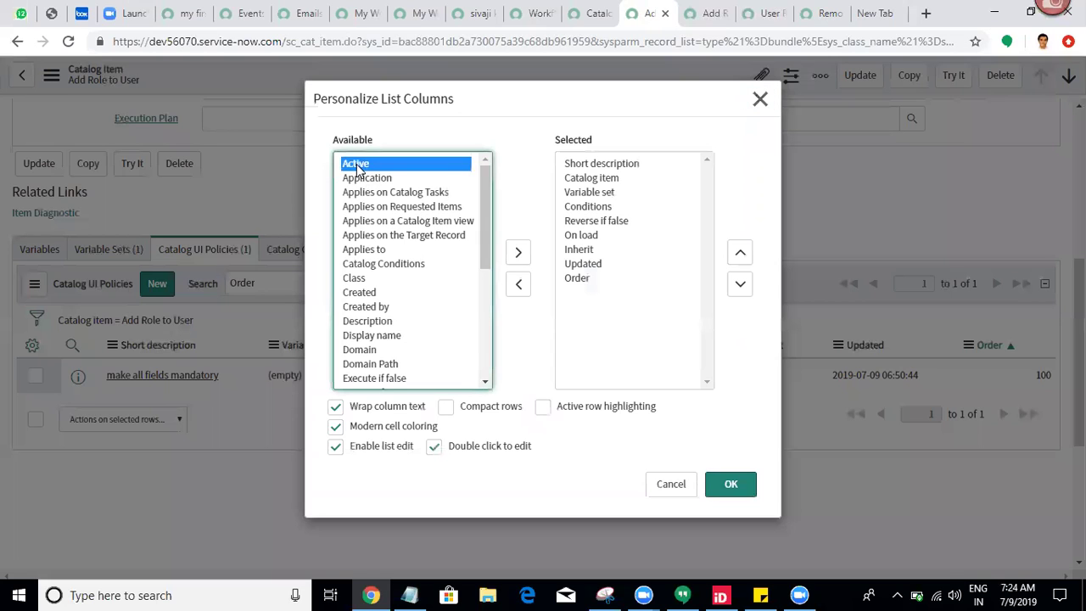
{"action": "double_click", "coordinate": [356, 168]}
{"action": "left_click", "coordinate": [747, 494]}
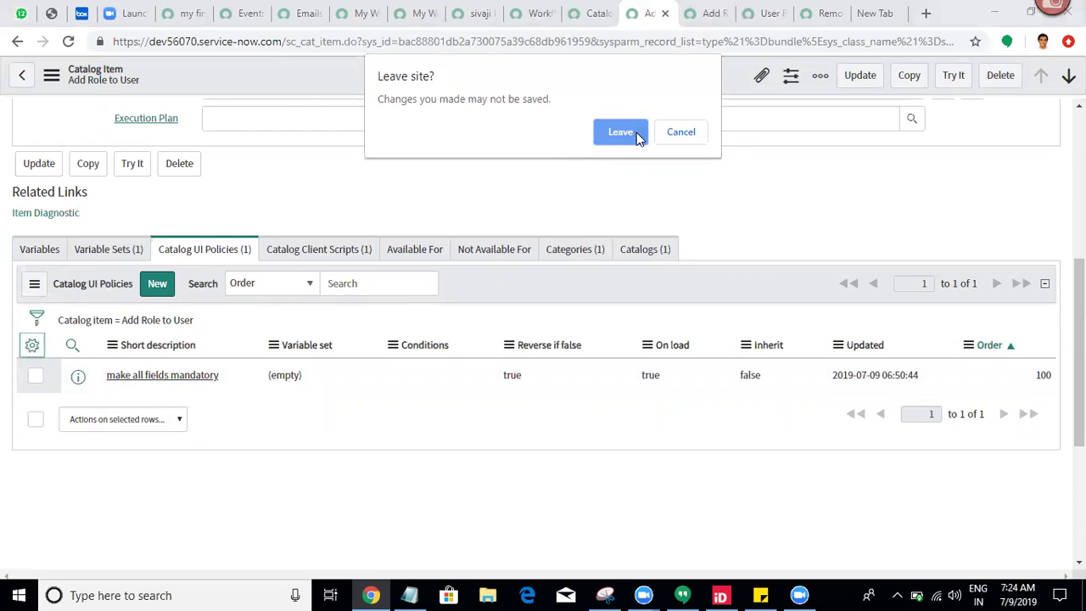
{"action": "left_click", "coordinate": [620, 132]}
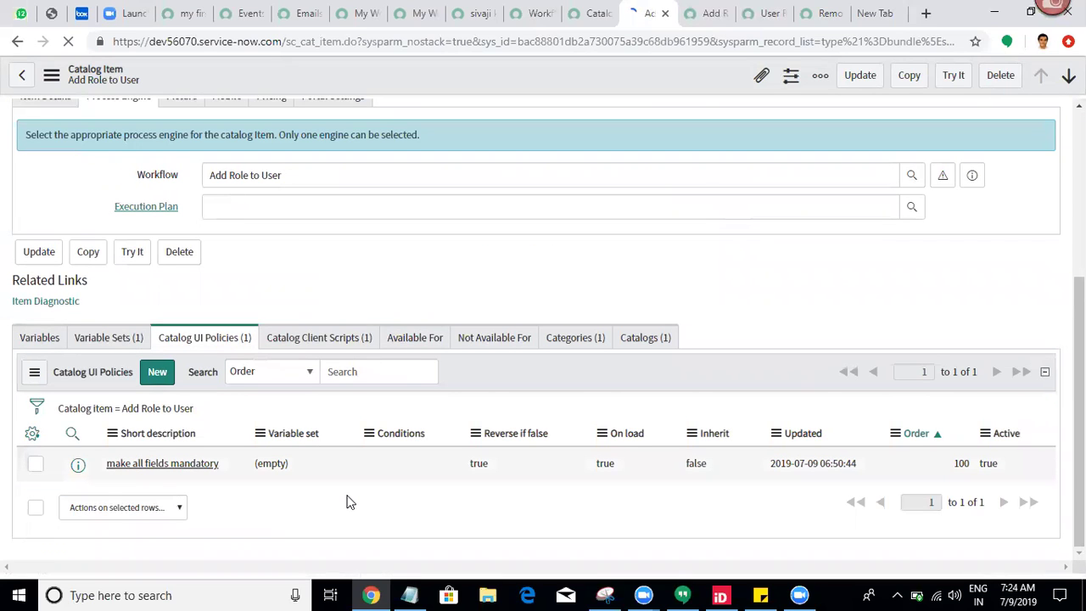
Step: Set the 'make all fields mandatory' policy's Active value to false inline
{"action": "double_click", "coordinate": [1010, 427]}
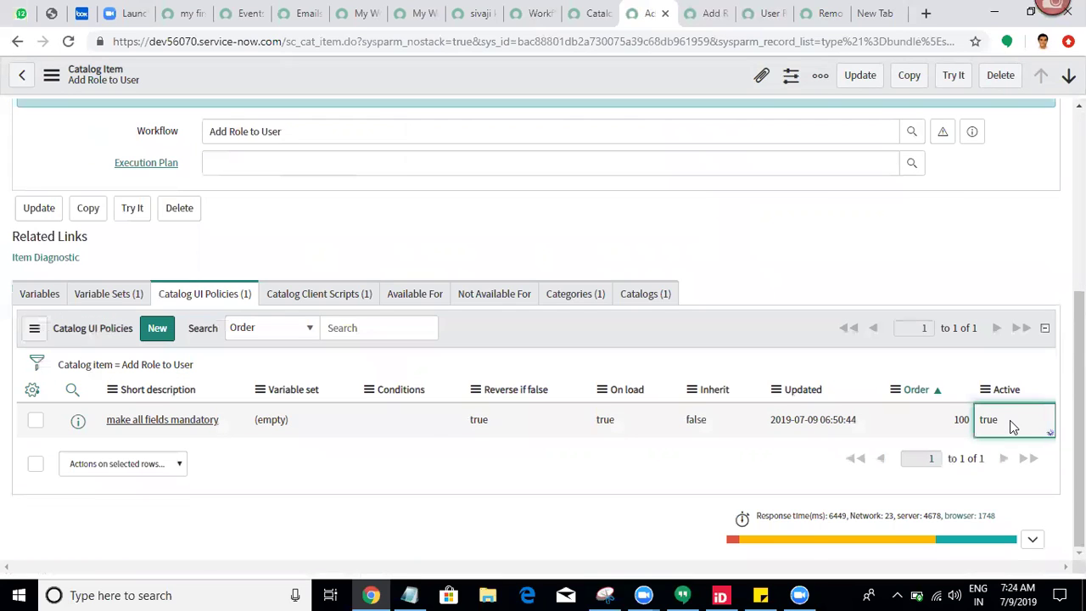
{"action": "left_click", "coordinate": [975, 423]}
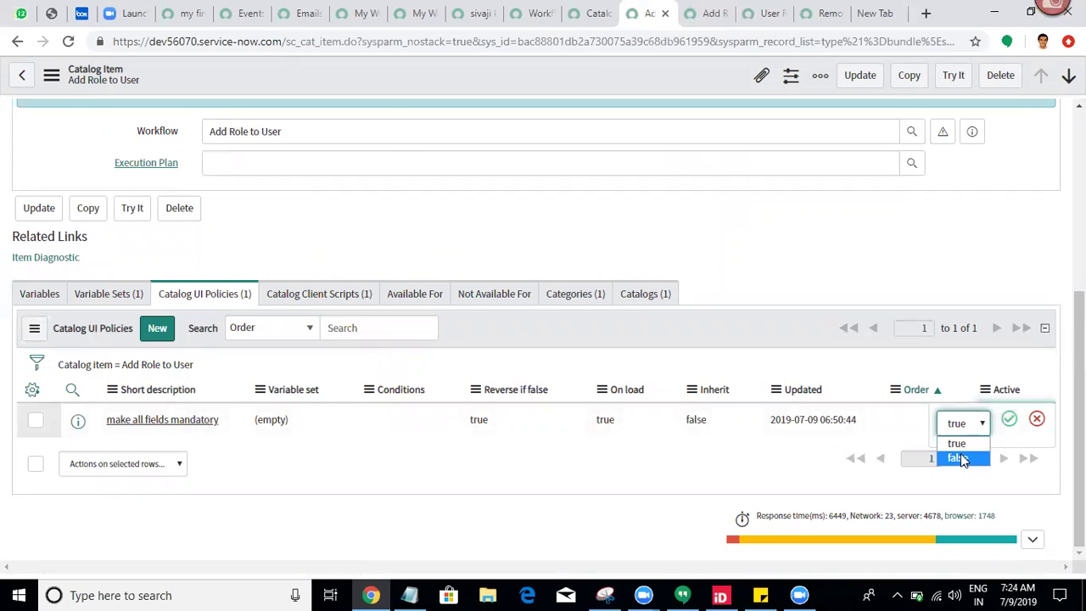
{"action": "left_click", "coordinate": [959, 458]}
{"action": "left_click", "coordinate": [1008, 419]}
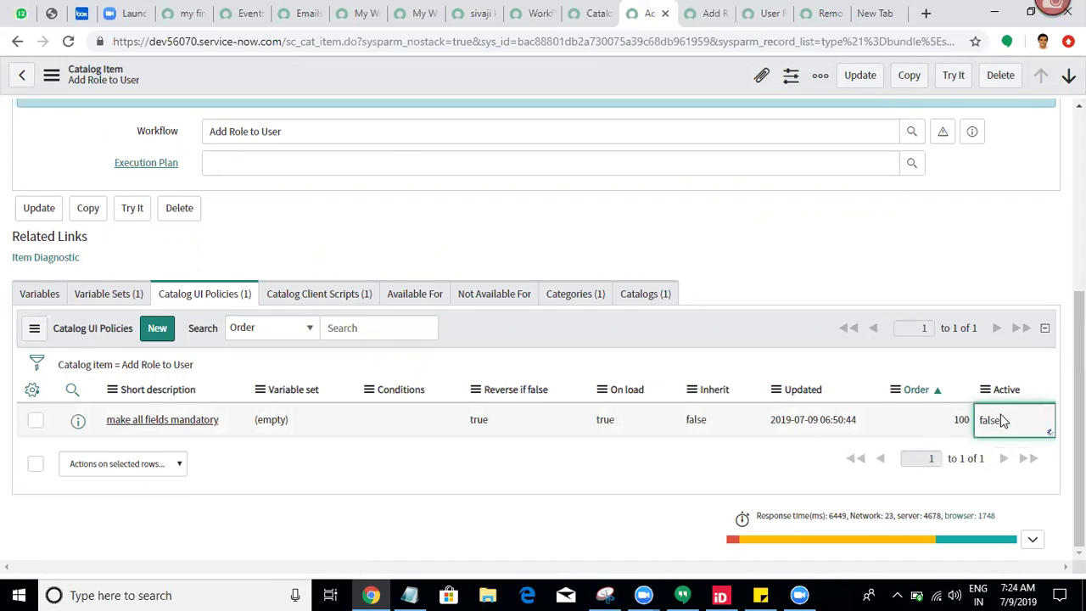
Step: Set the 'added current loggedin user' client script's Active value to false inline
{"action": "left_click", "coordinate": [330, 303]}
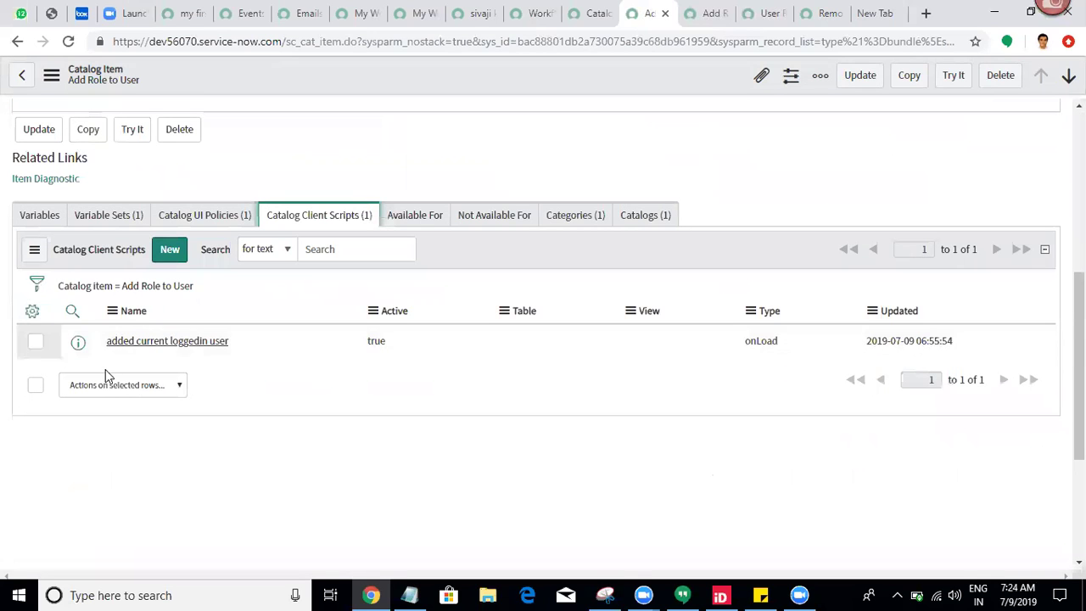
{"action": "left_click", "coordinate": [33, 312]}
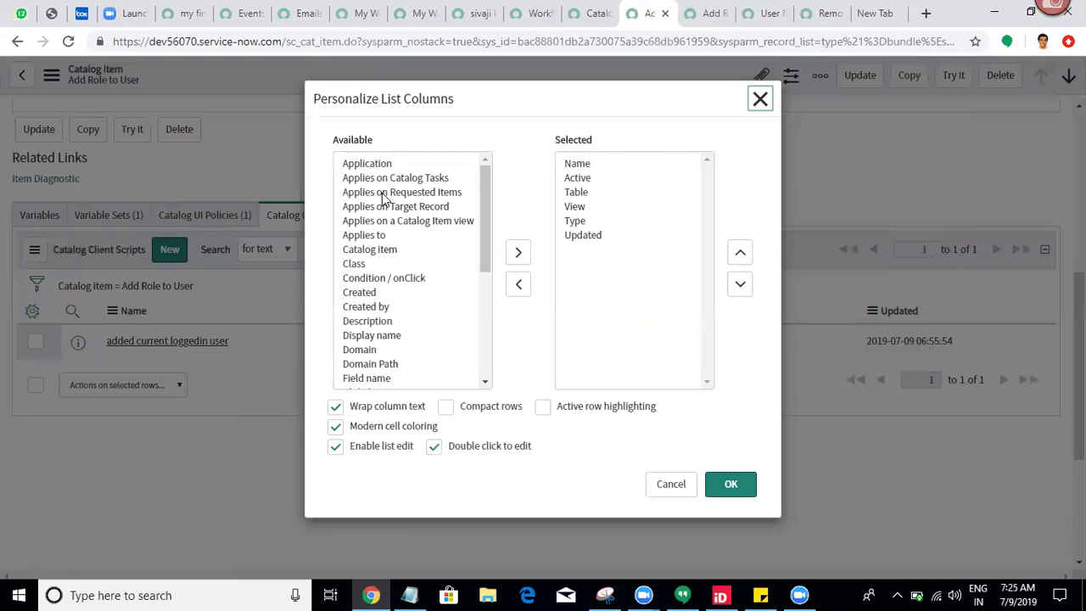
{"action": "left_click", "coordinate": [760, 100]}
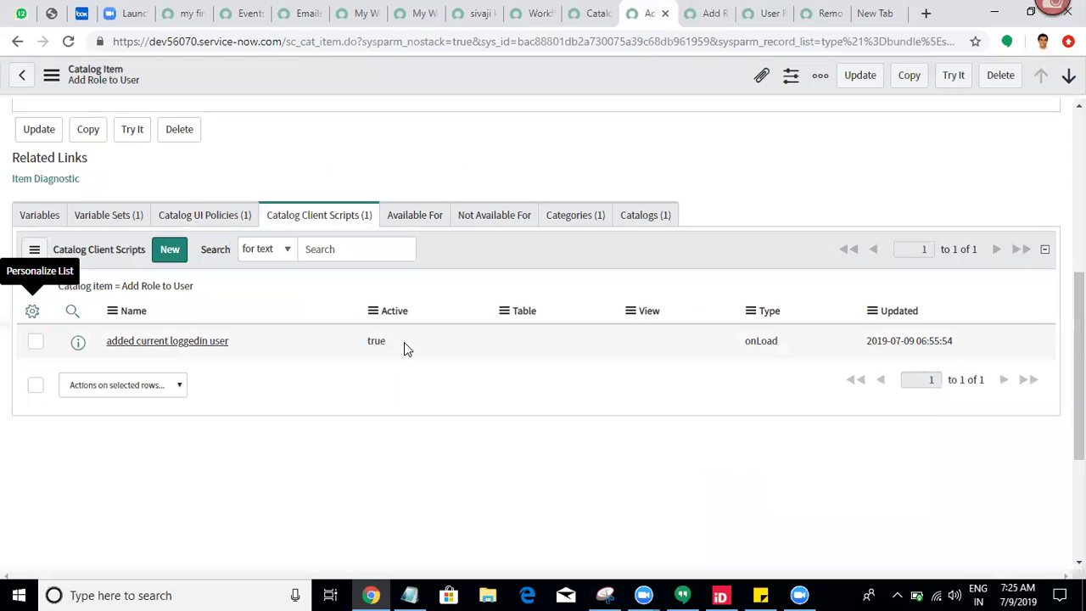
{"action": "double_click", "coordinate": [404, 341]}
{"action": "left_click", "coordinate": [404, 348]}
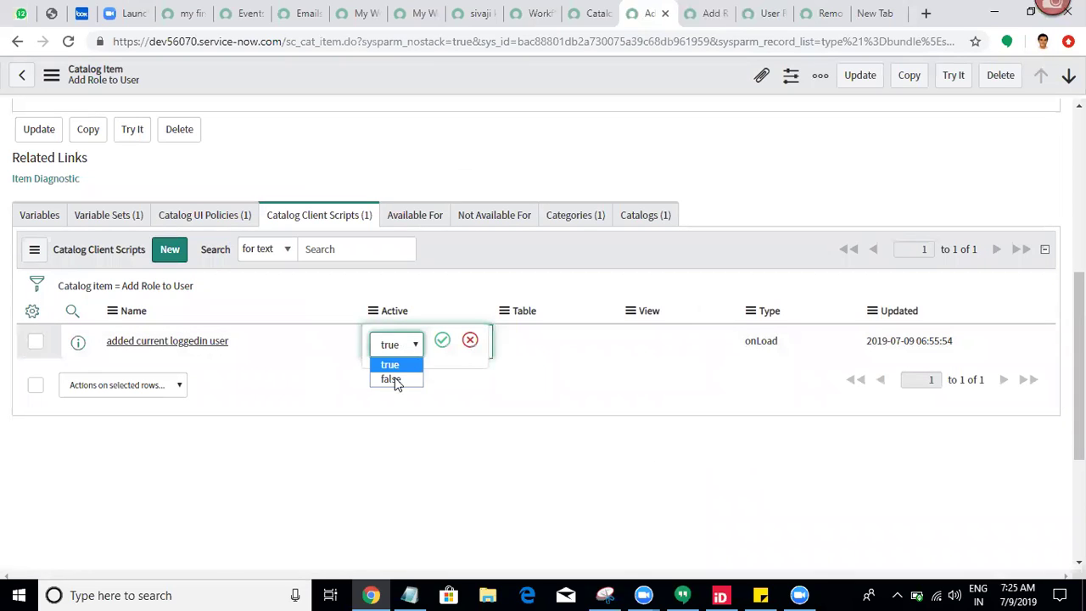
{"action": "left_click", "coordinate": [393, 379]}
{"action": "left_click", "coordinate": [442, 340]}
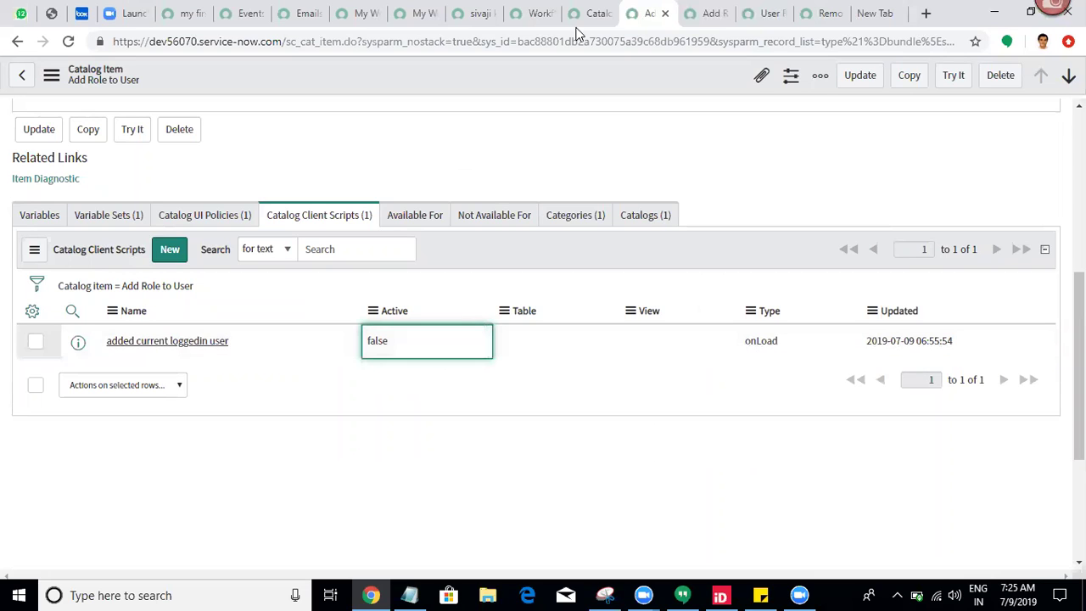
Step: Reload the Add Role to User order form to confirm User is empty, then open User Role Variableset
{"action": "left_click", "coordinate": [703, 13]}
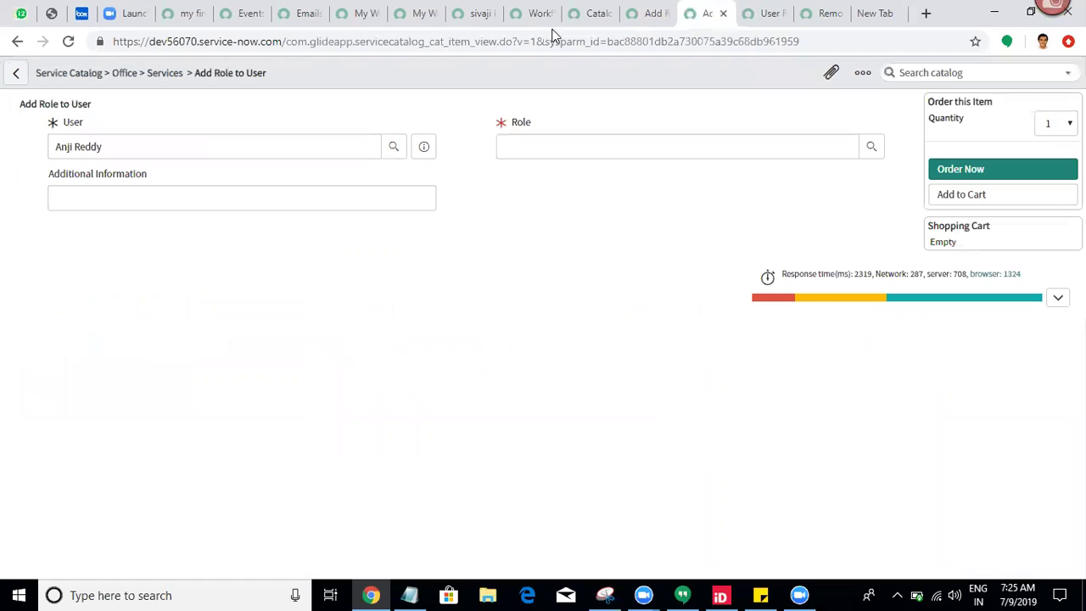
{"action": "left_click", "coordinate": [68, 41]}
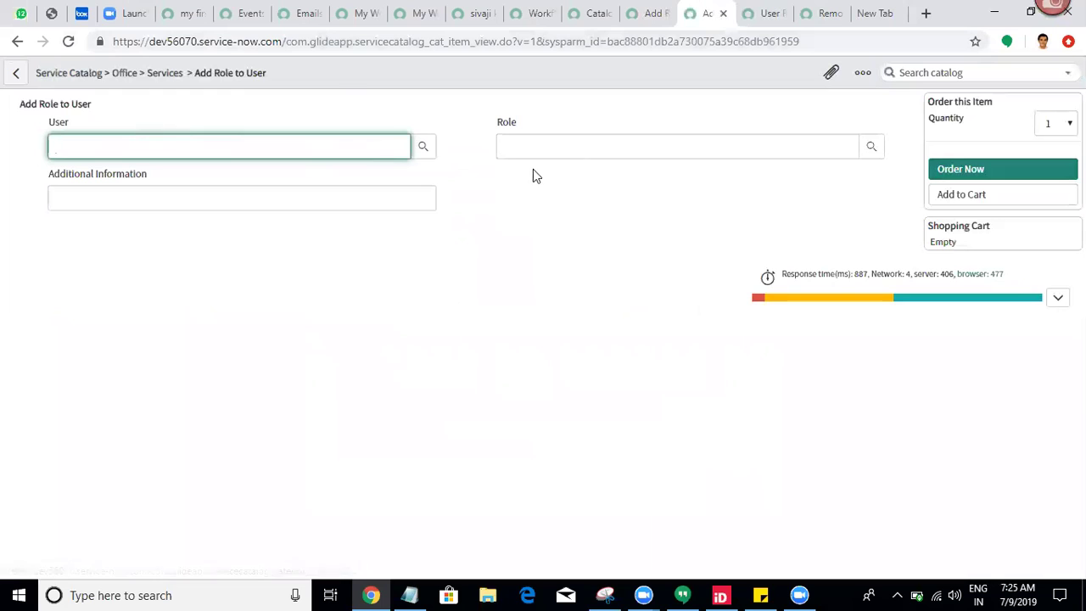
{"action": "left_click", "coordinate": [646, 9]}
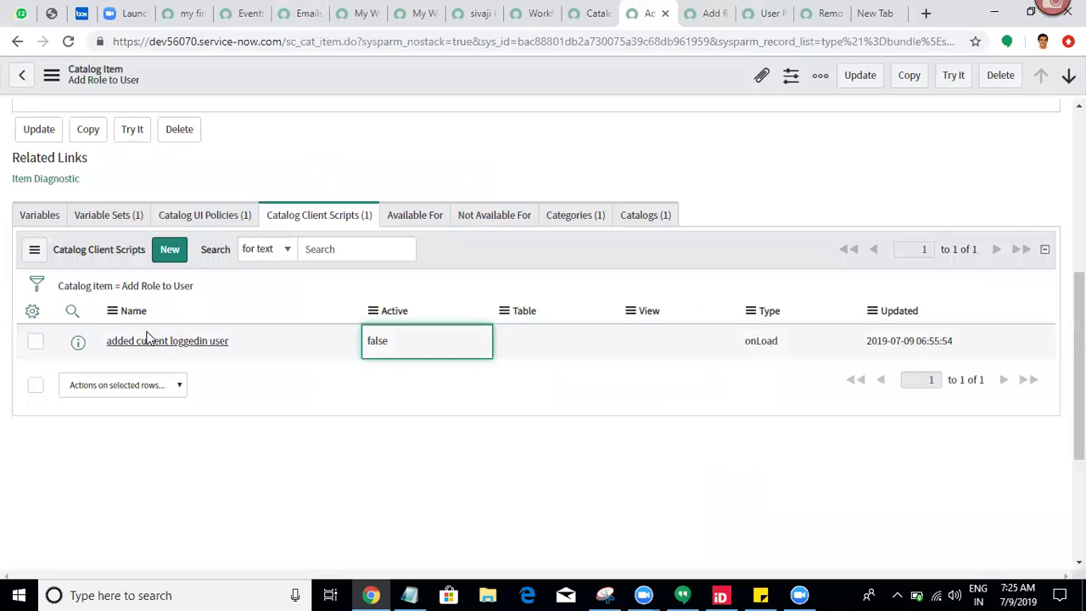
{"action": "left_click", "coordinate": [97, 214]}
{"action": "left_click", "coordinate": [122, 341]}
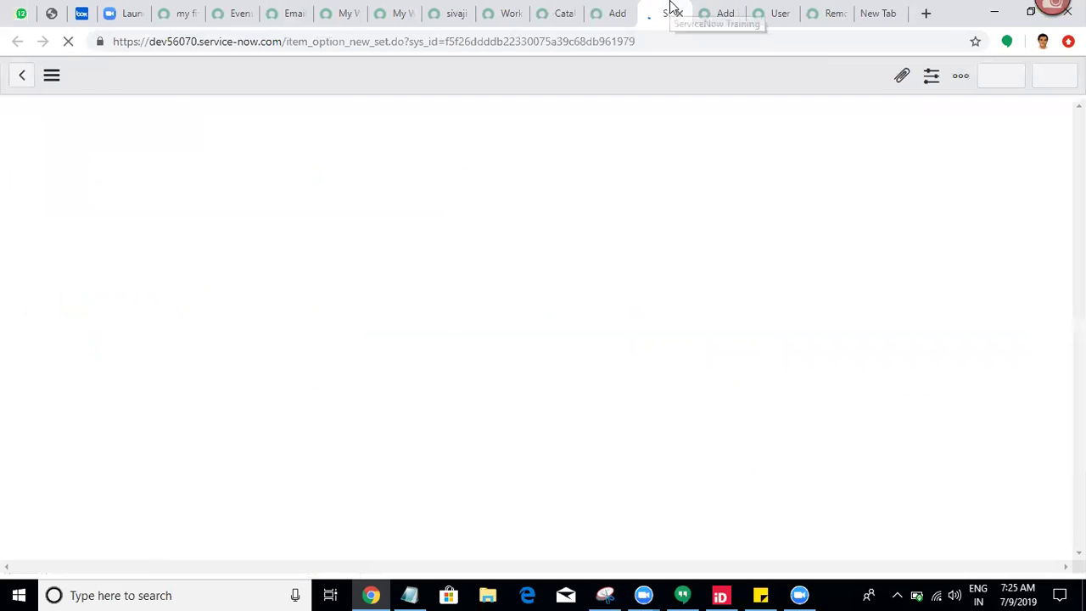
Step: Create a new catalog UI policy from User Role Variableset's empty Catalog UI Policies list
{"action": "double_click", "coordinate": [548, 172]}
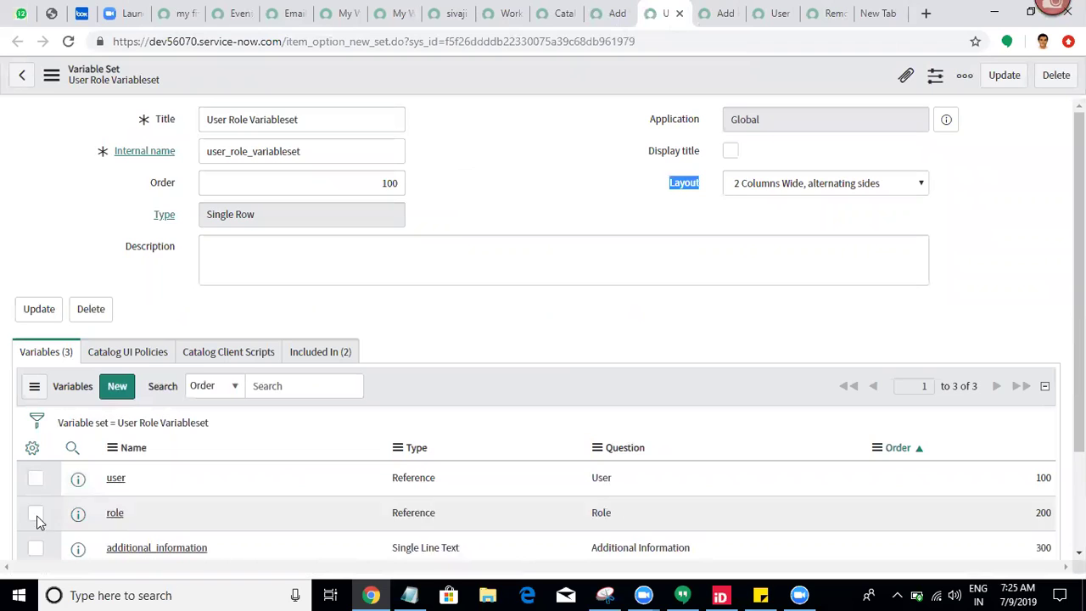
{"action": "scroll", "coordinate": [828, 295], "scroll_direction": "down", "scroll_amount": 3}
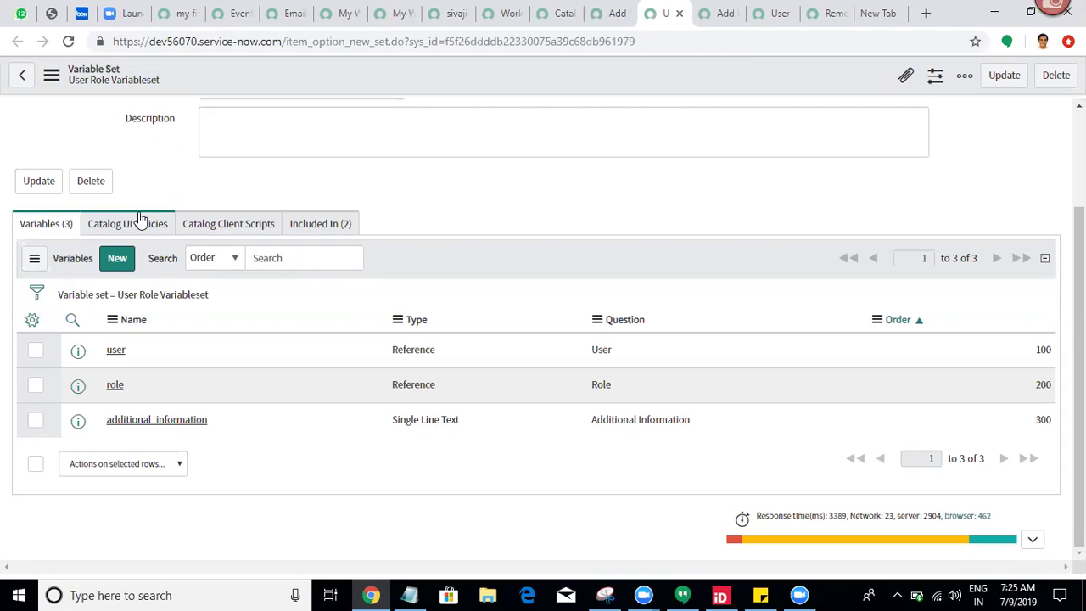
{"action": "left_click", "coordinate": [141, 218]}
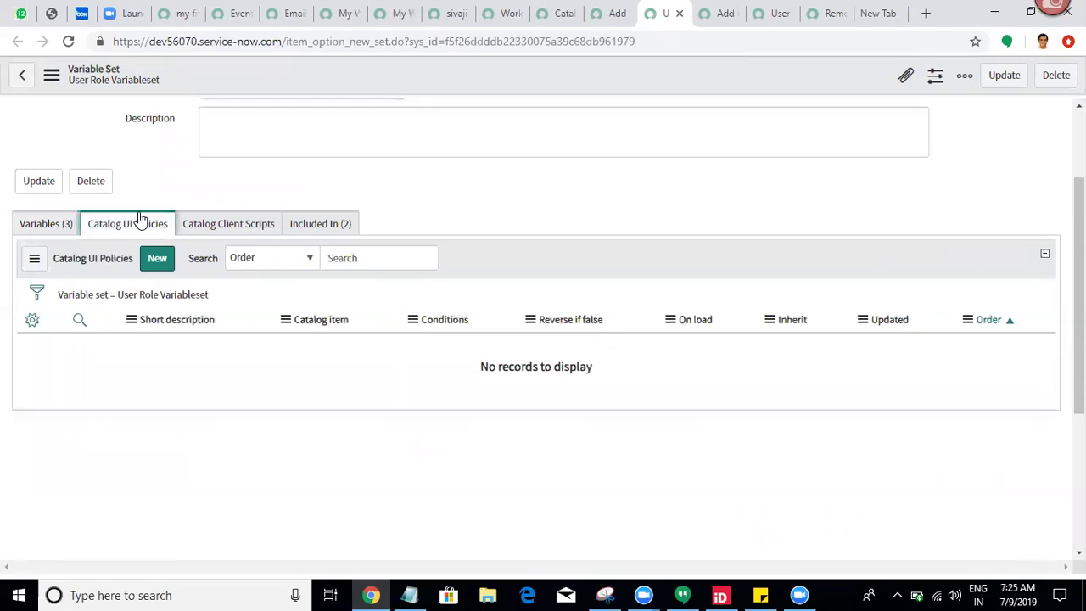
{"action": "left_click", "coordinate": [160, 262]}
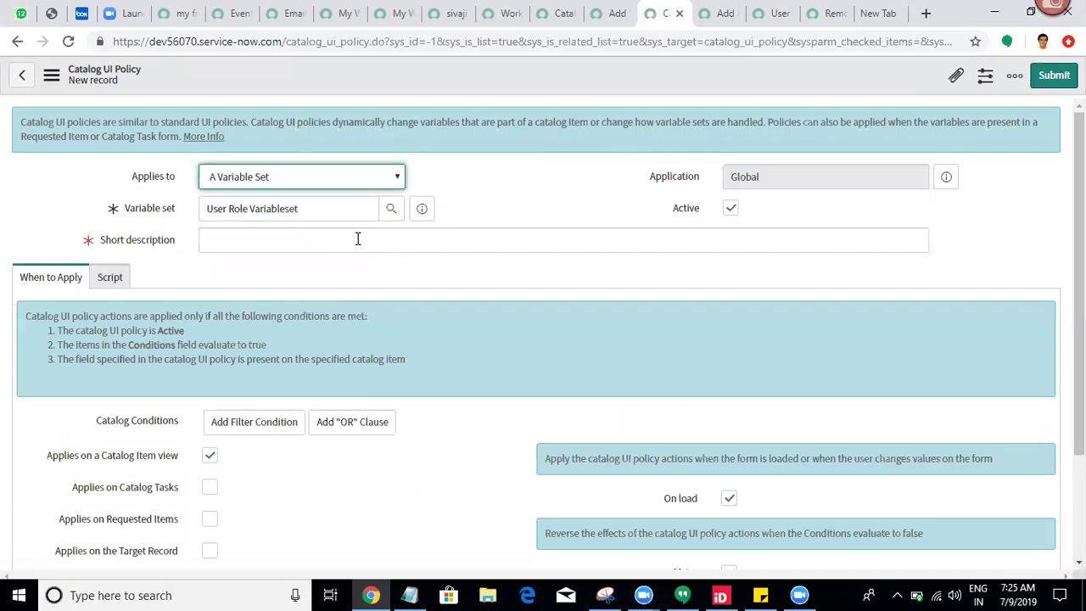
Step: Save the new policy with short description 'make all variables mandagtory'
{"action": "left_click", "coordinate": [357, 239]}
{"action": "type", "text": "make all variables"}
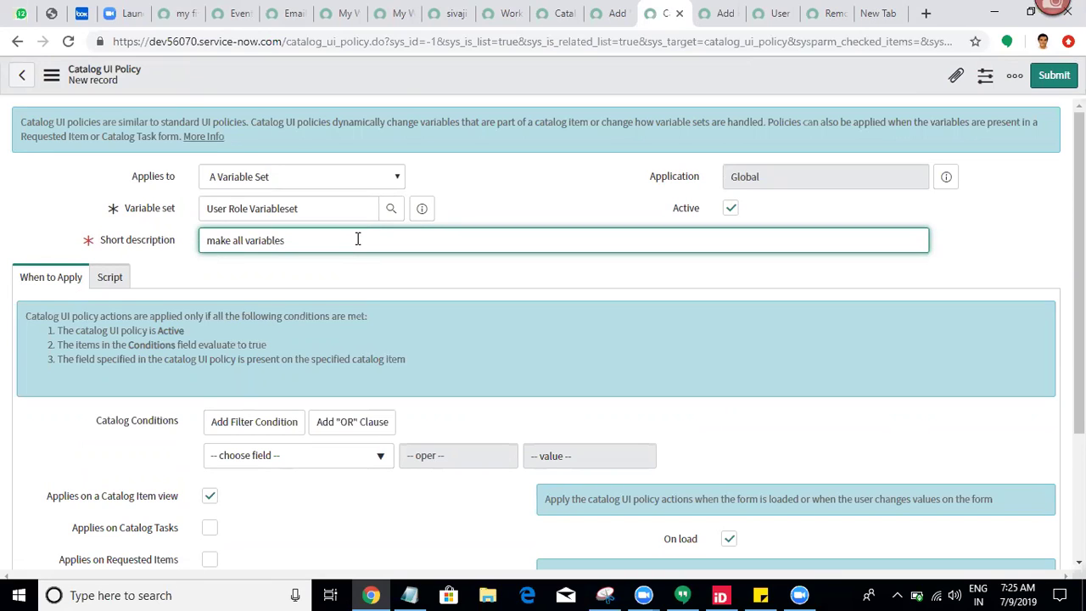
{"action": "type", "text": " mandagtory"}
{"action": "left_click", "coordinate": [533, 180]}
{"action": "scroll", "coordinate": [543, 339], "scroll_direction": "down", "scroll_amount": 2}
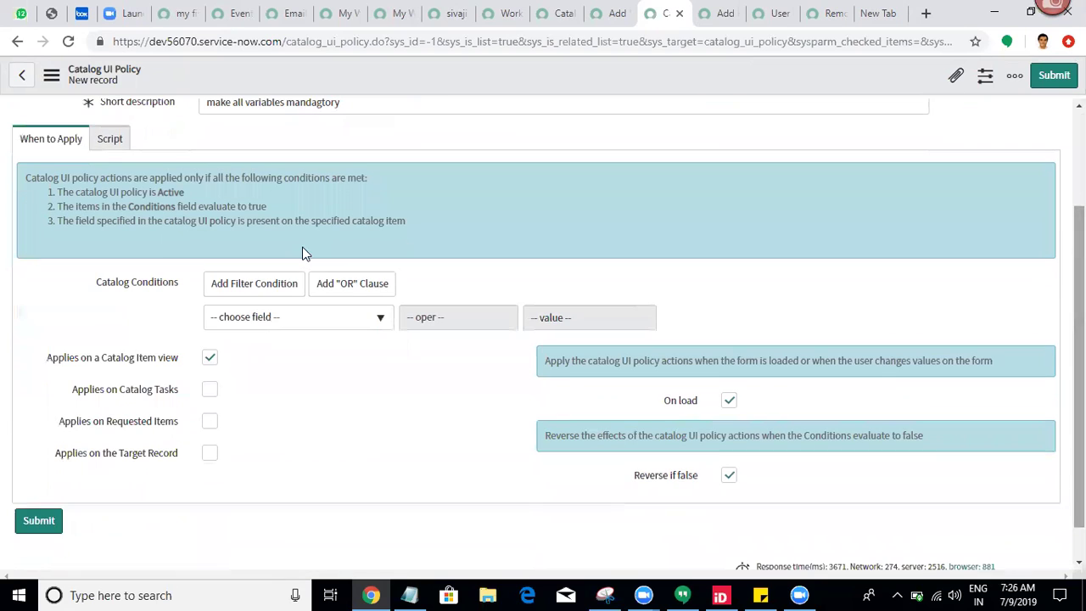
{"action": "right_click", "coordinate": [273, 73]}
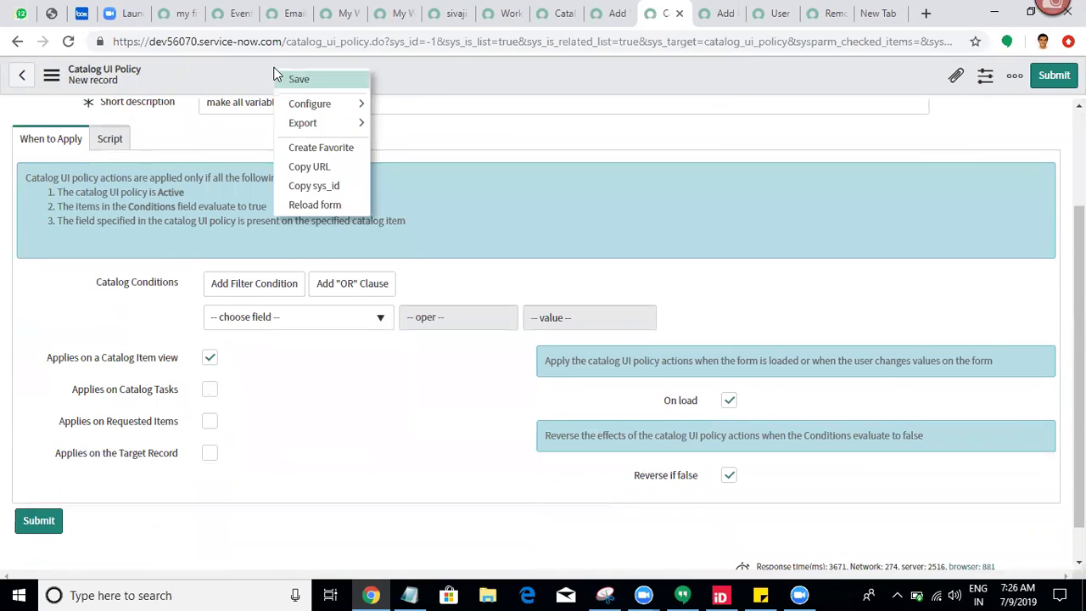
{"action": "left_click", "coordinate": [286, 79]}
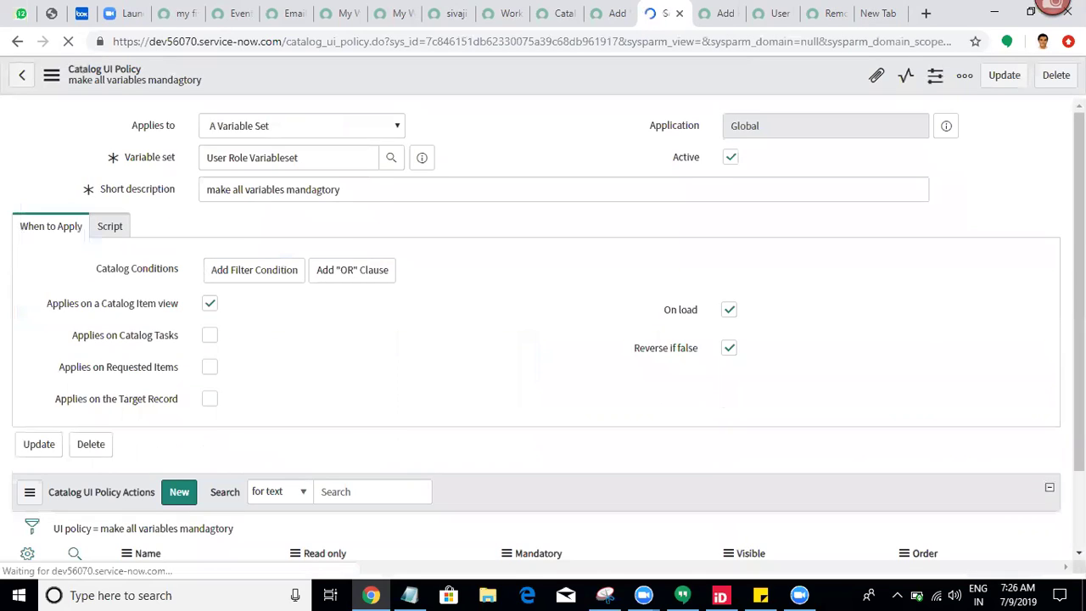
Step: Make the policy also apply on Requested Items and save it again
{"action": "scroll", "coordinate": [1079, 254], "scroll_direction": "down", "scroll_amount": 3}
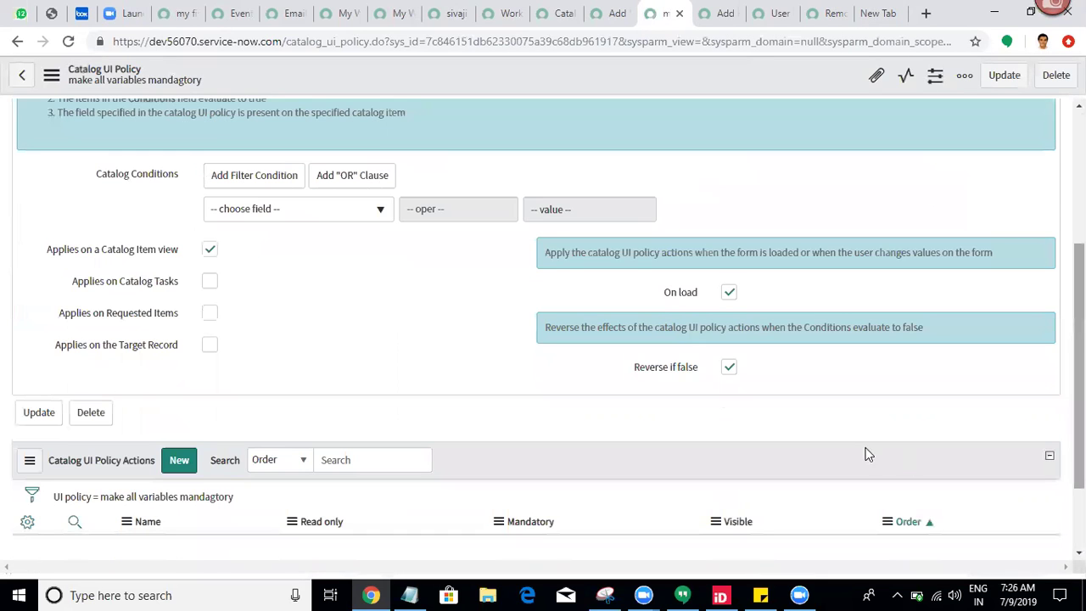
{"action": "left_click", "coordinate": [209, 315]}
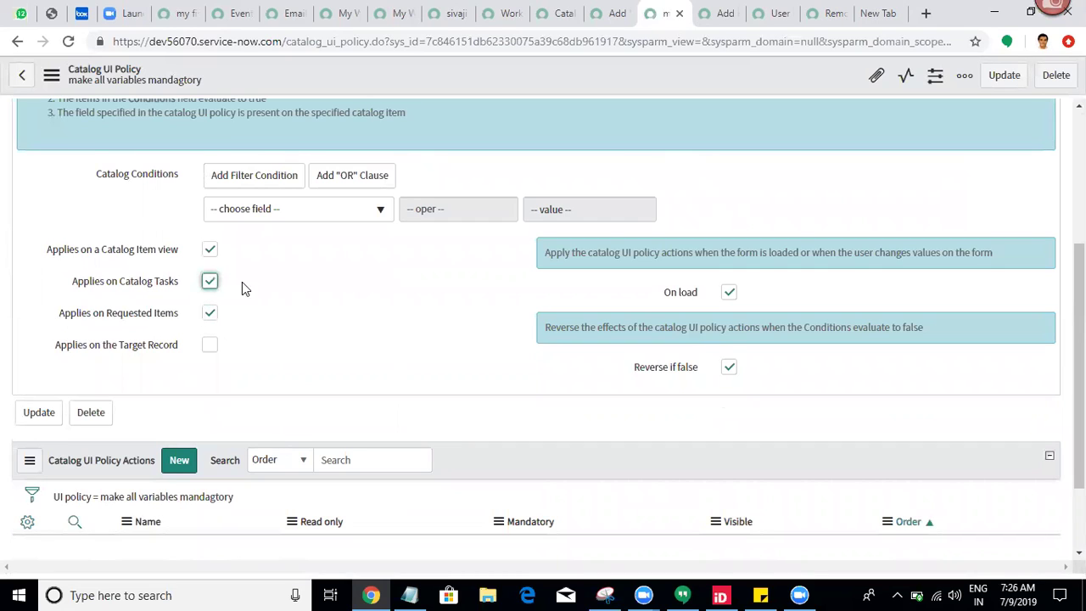
{"action": "right_click", "coordinate": [534, 76]}
{"action": "left_click", "coordinate": [545, 90]}
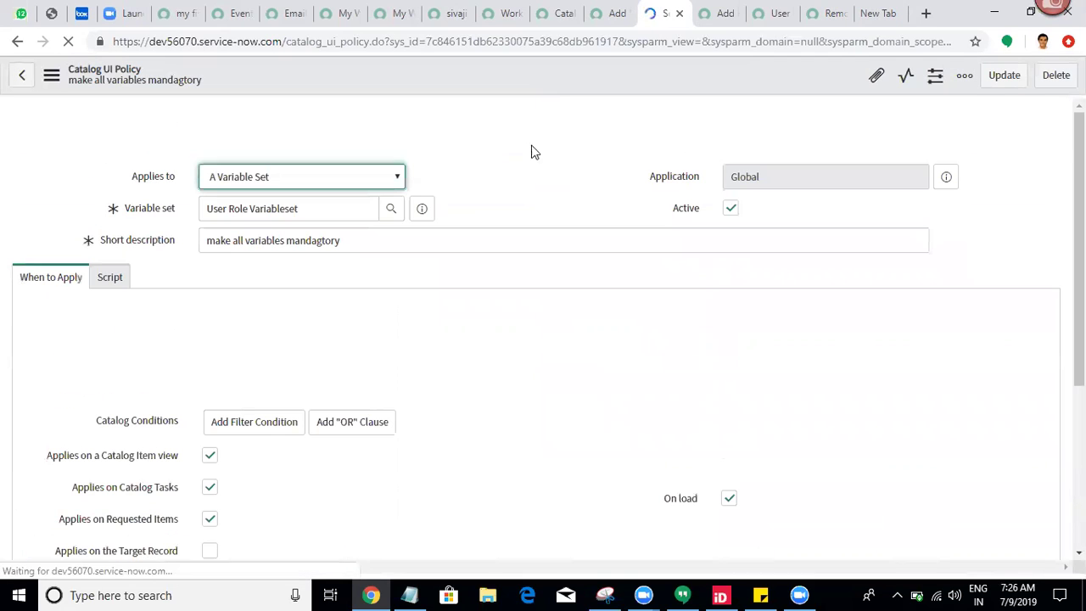
{"action": "scroll", "coordinate": [223, 351], "scroll_direction": "down", "scroll_amount": 4}
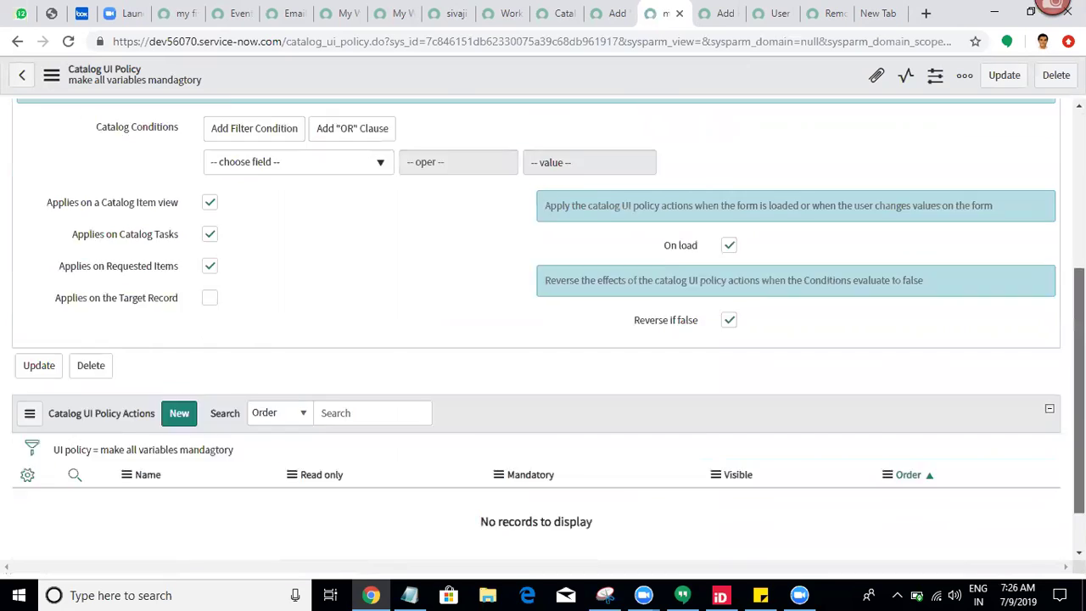
{"action": "left_click", "coordinate": [180, 351]}
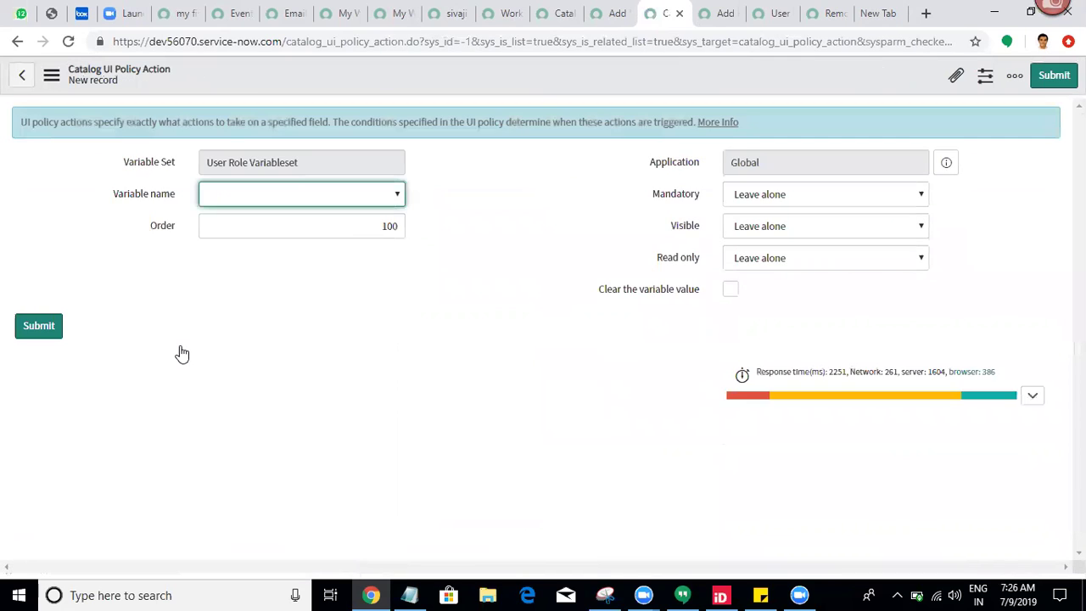
Step: Submit a policy action setting the user variable's Mandatory to True
{"action": "left_click", "coordinate": [362, 197]}
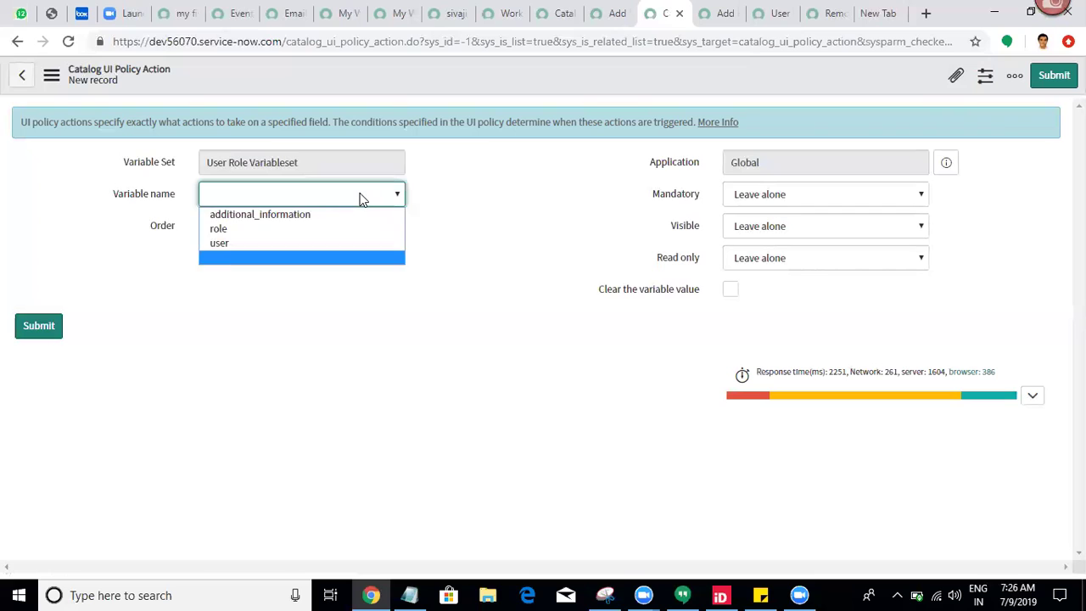
{"action": "left_click", "coordinate": [298, 243]}
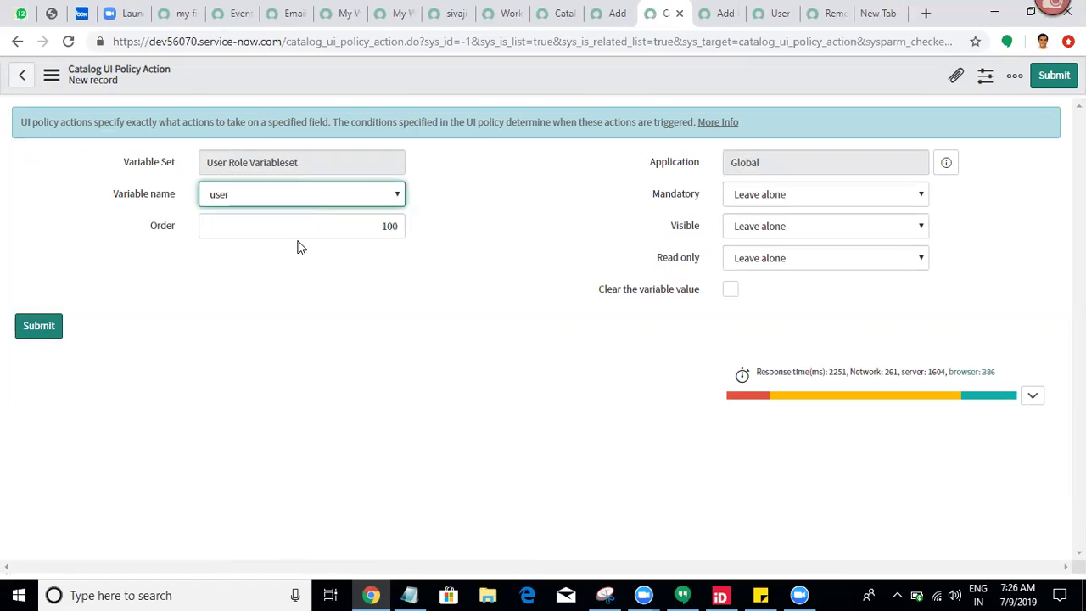
{"action": "left_click", "coordinate": [768, 200]}
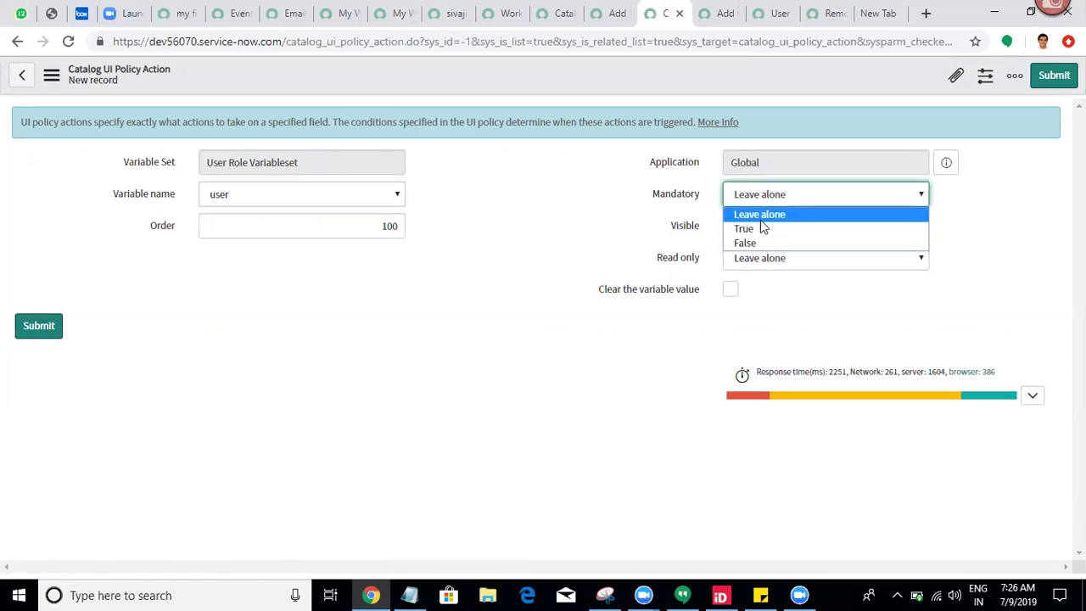
{"action": "left_click", "coordinate": [757, 229]}
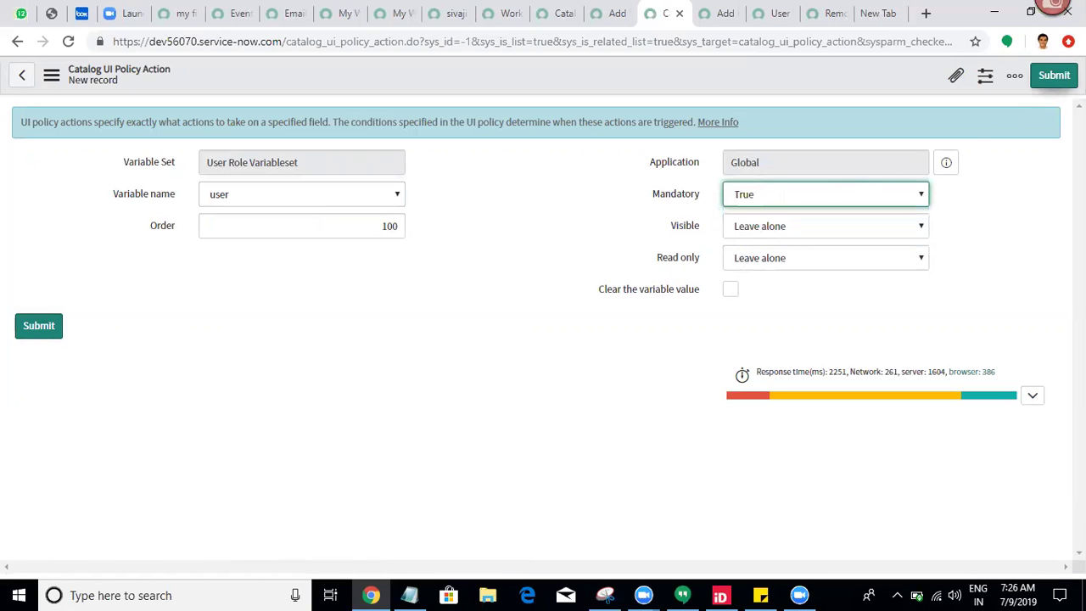
{"action": "left_click", "coordinate": [1054, 74]}
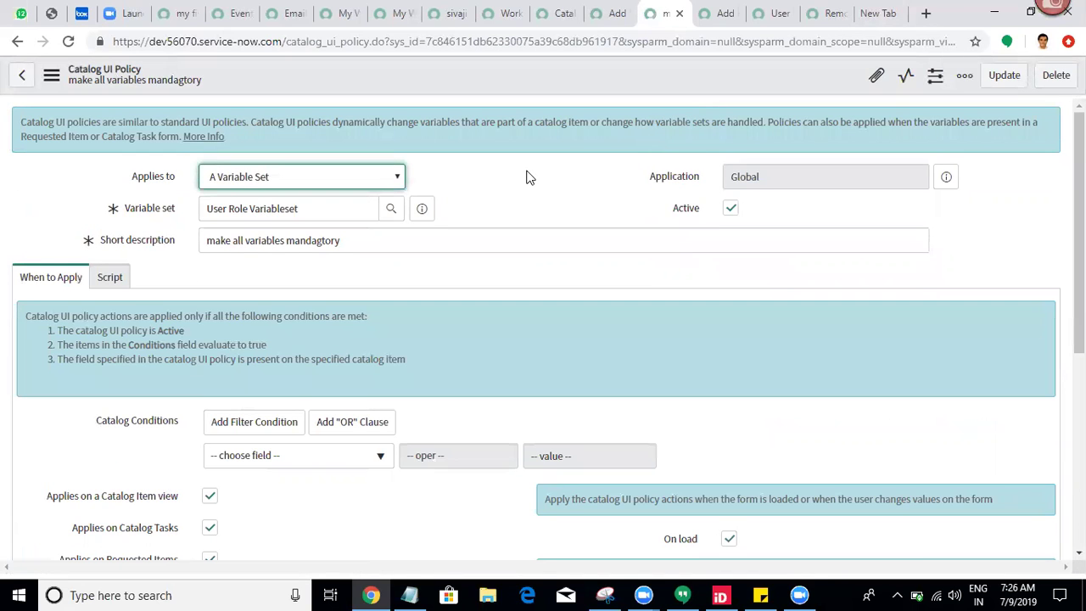
Step: Submit a second policy action setting the role variable's Mandatory to True
{"action": "scroll", "coordinate": [529, 175], "scroll_direction": "down", "scroll_amount": 3}
{"action": "scroll", "coordinate": [673, 385], "scroll_direction": "down", "scroll_amount": 1}
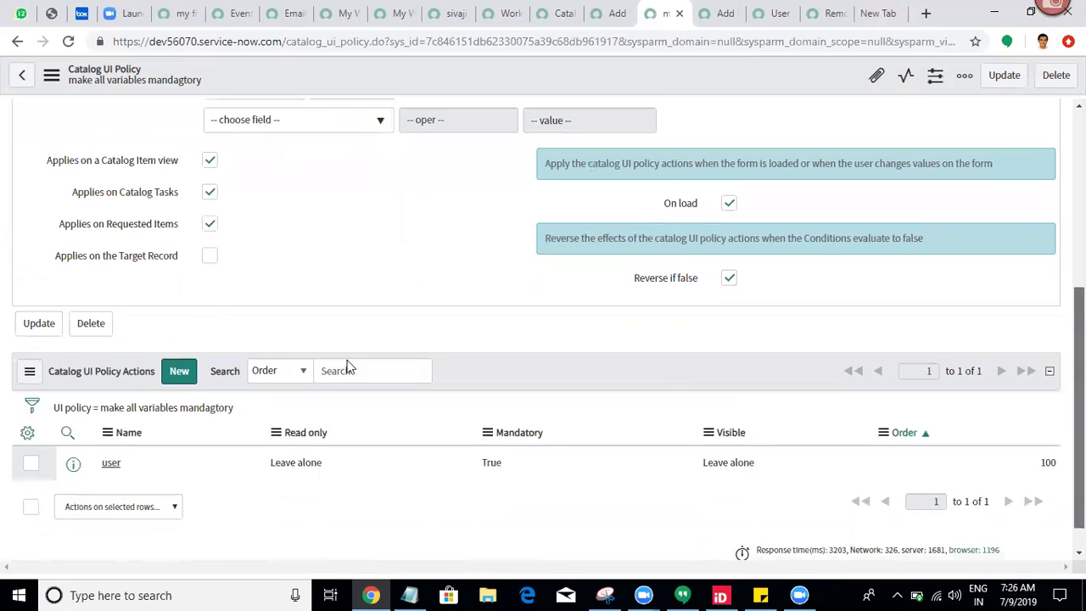
{"action": "left_click", "coordinate": [178, 339]}
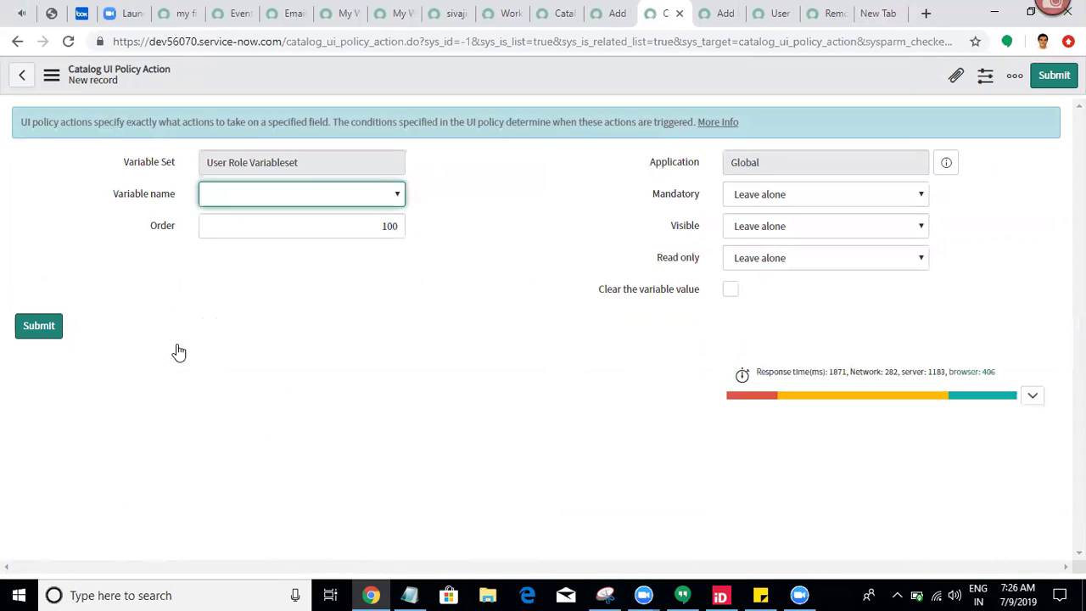
{"action": "left_click", "coordinate": [280, 200]}
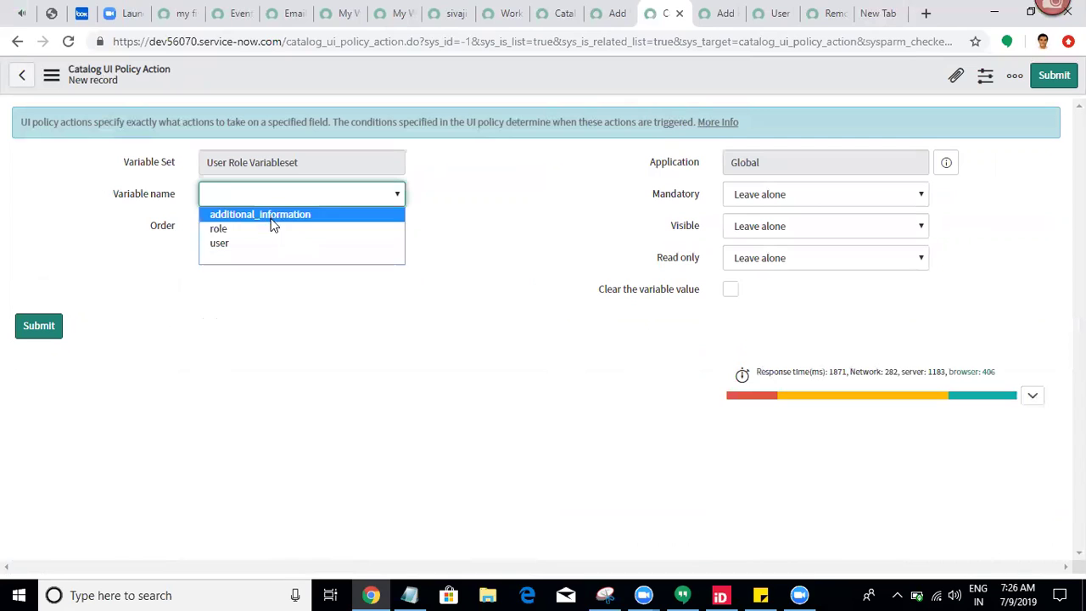
{"action": "left_click", "coordinate": [274, 230]}
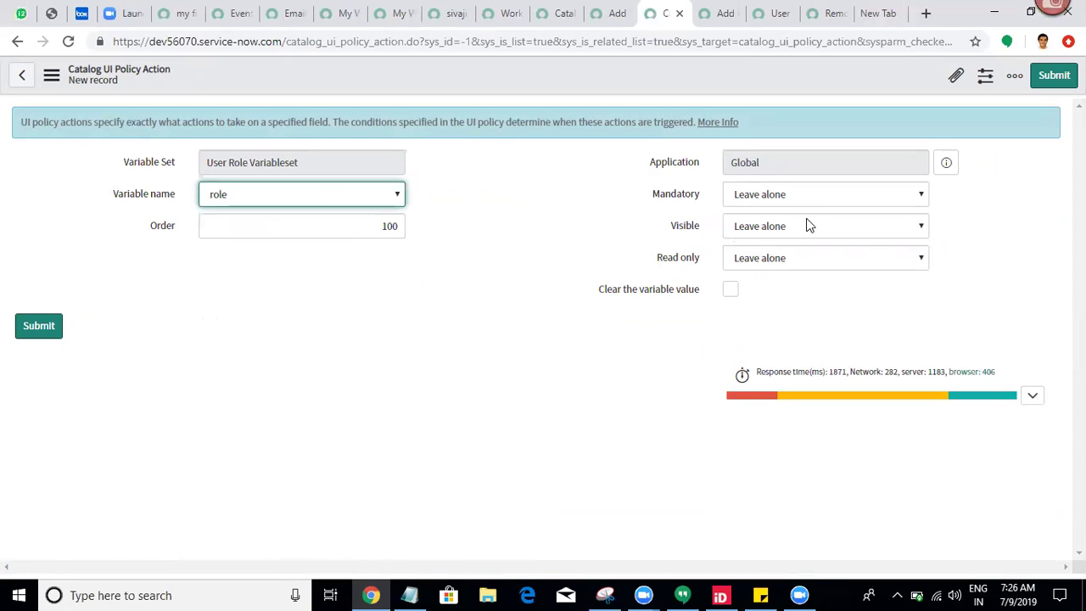
{"action": "left_click", "coordinate": [776, 198]}
{"action": "left_click", "coordinate": [770, 235]}
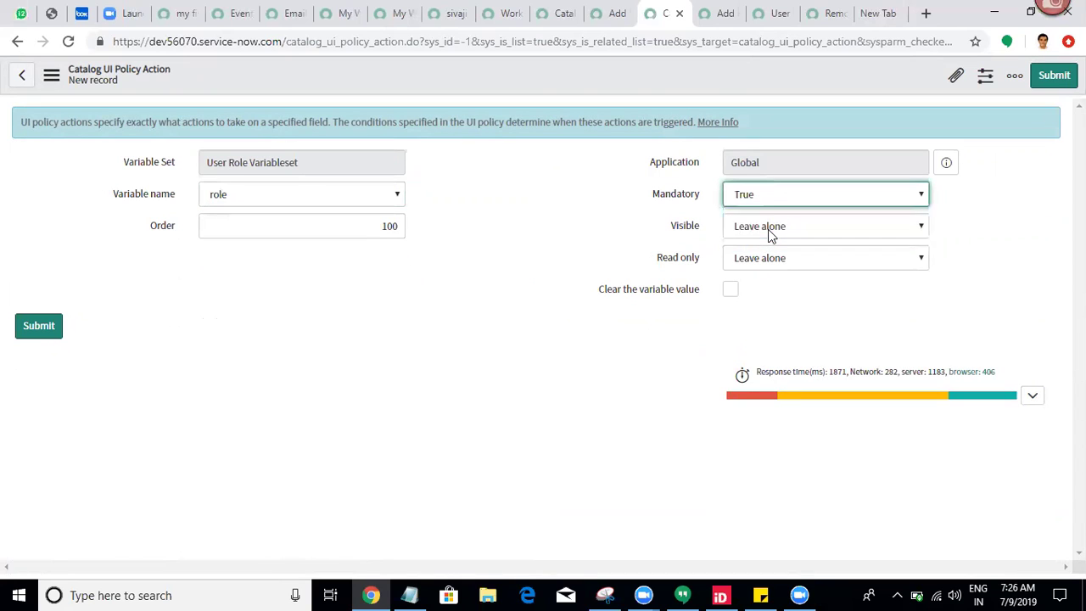
{"action": "left_click", "coordinate": [1053, 75]}
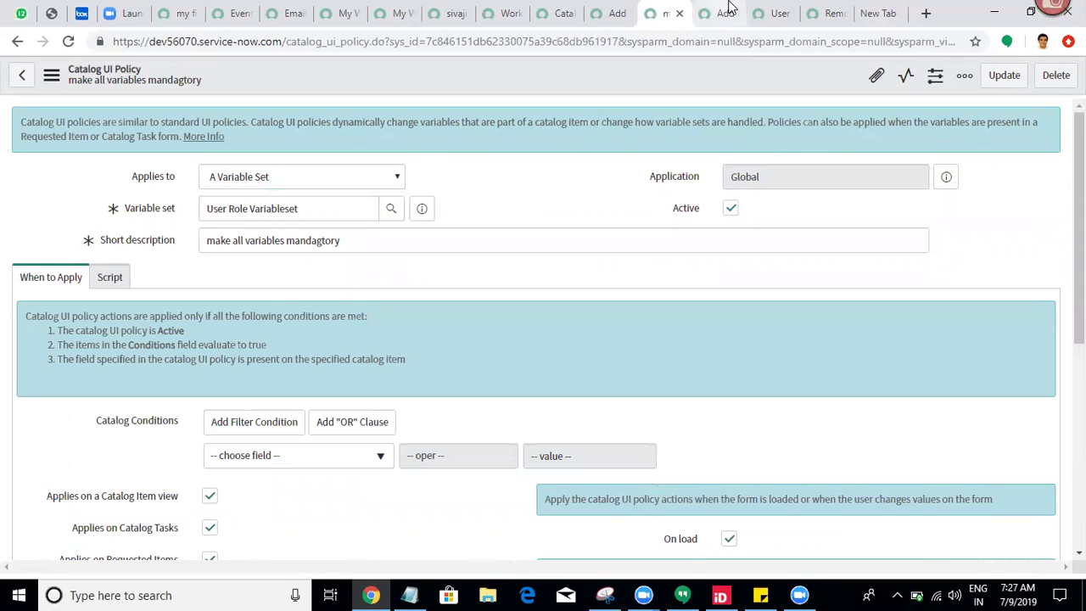
Step: Reload the Add Role to User and Remove Role to the User forms to verify User and Role are required
{"action": "left_click", "coordinate": [728, 10]}
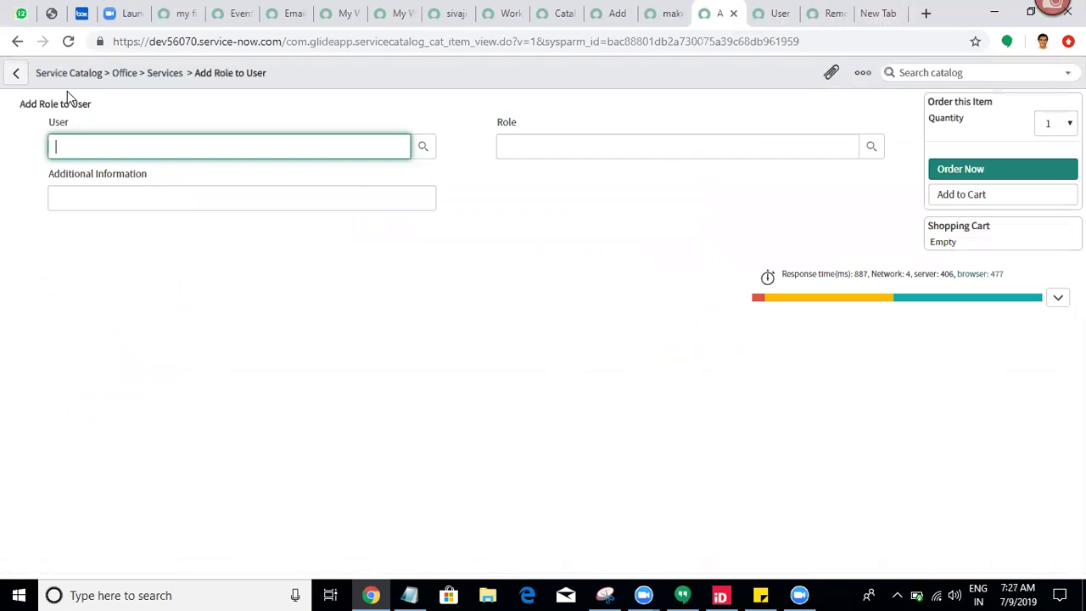
{"action": "left_click", "coordinate": [66, 44]}
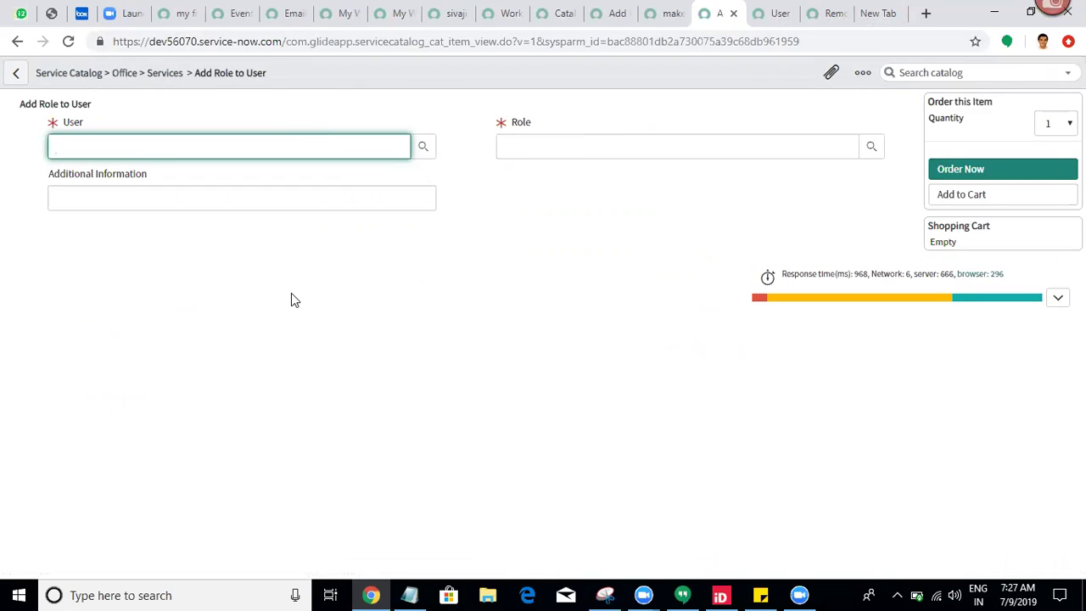
{"action": "left_click", "coordinate": [828, 12]}
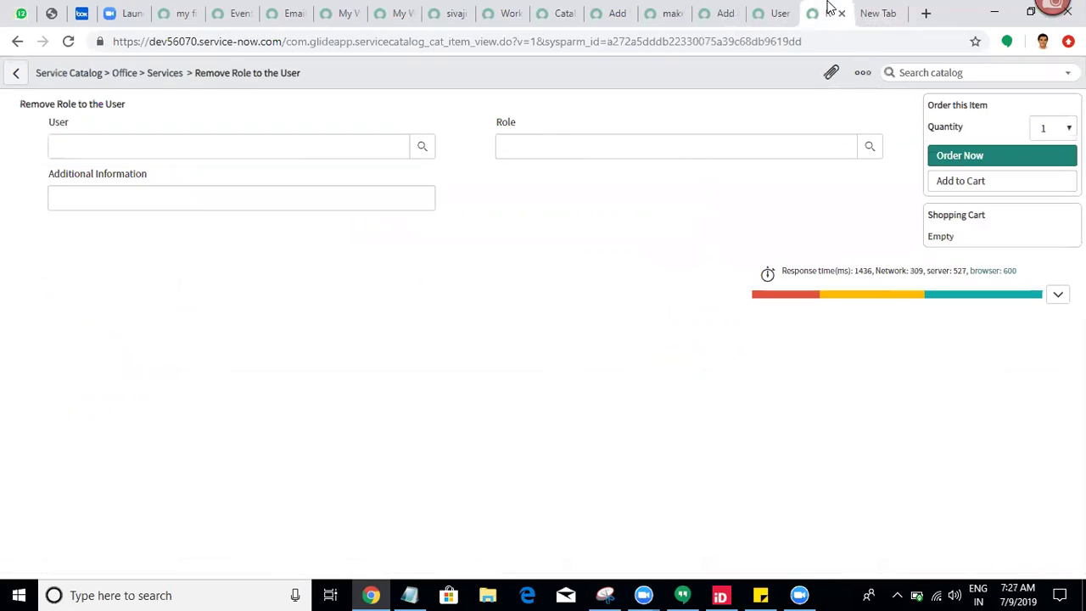
{"action": "left_click", "coordinate": [67, 42]}
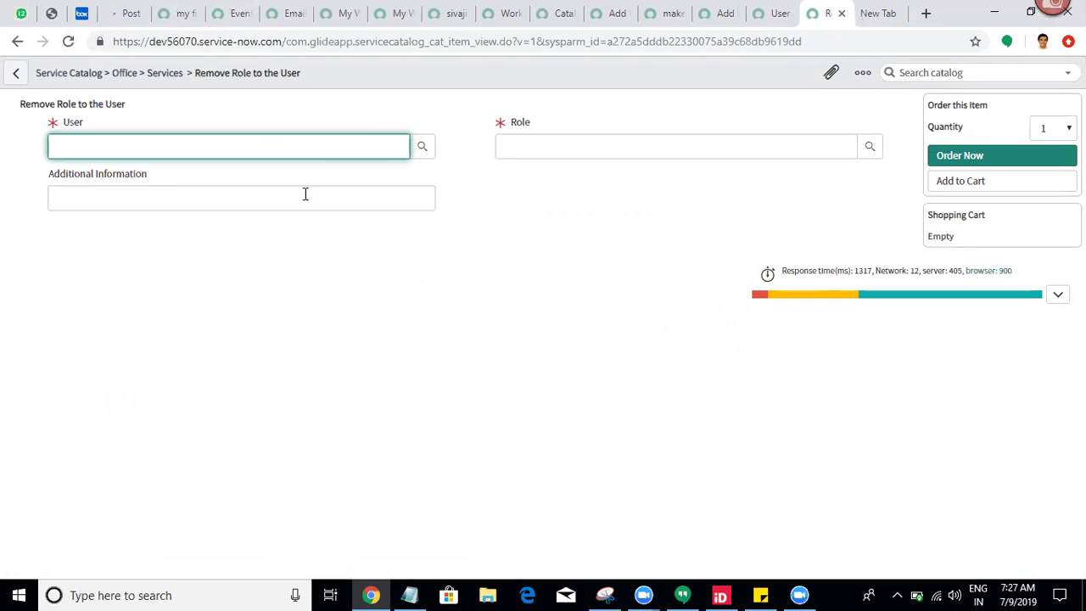
{"action": "left_click", "coordinate": [607, 144]}
{"action": "left_click", "coordinate": [653, 221]}
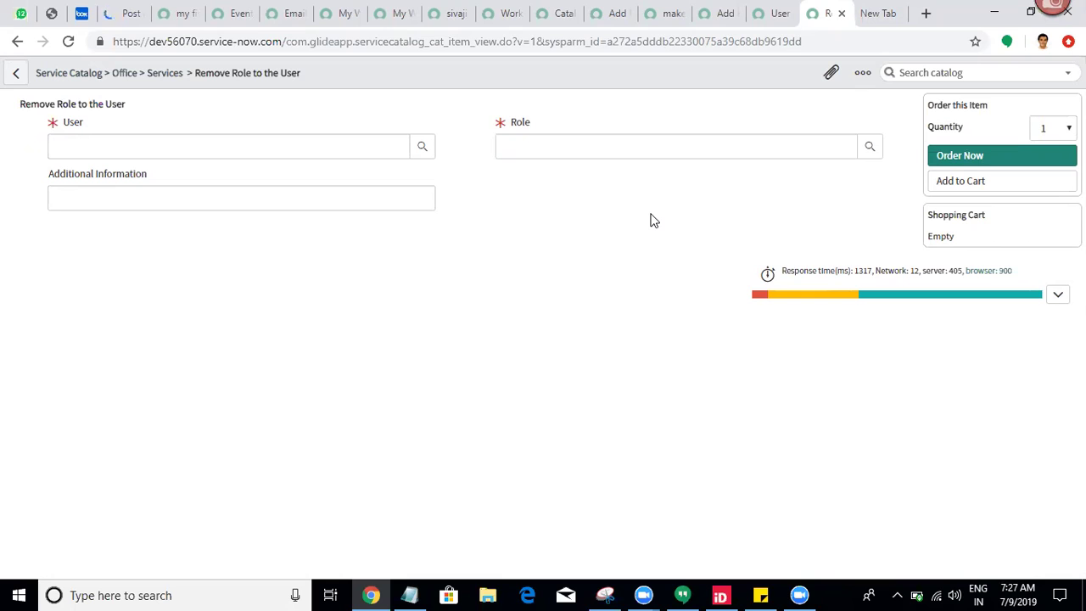
{"action": "left_click", "coordinate": [871, 147]}
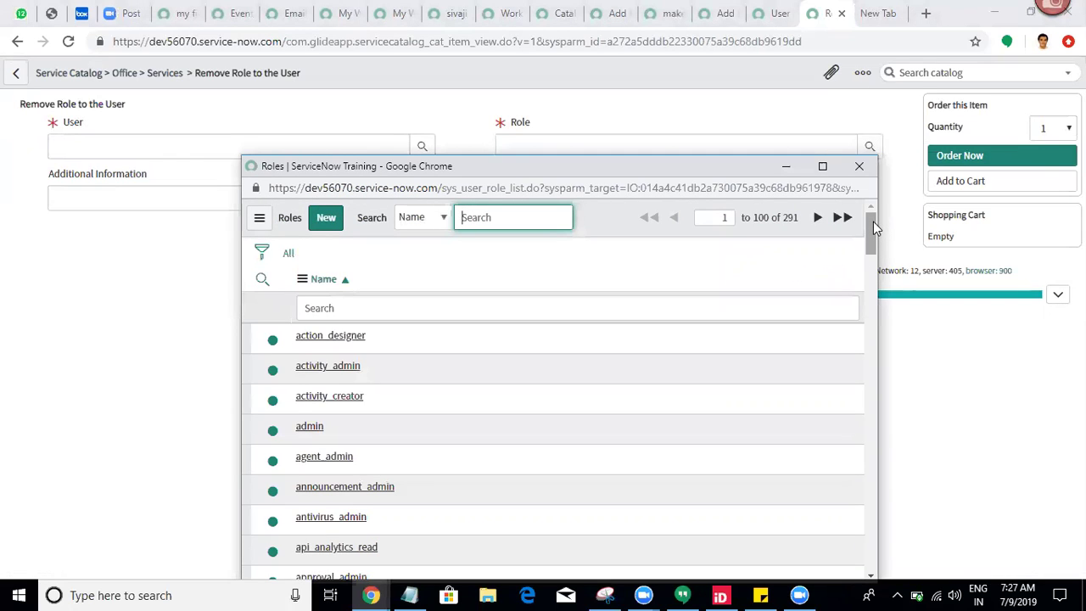
{"action": "left_click_drag", "start_coordinate": [872, 222], "coordinate": [871, 219]}
{"action": "left_click", "coordinate": [853, 166]}
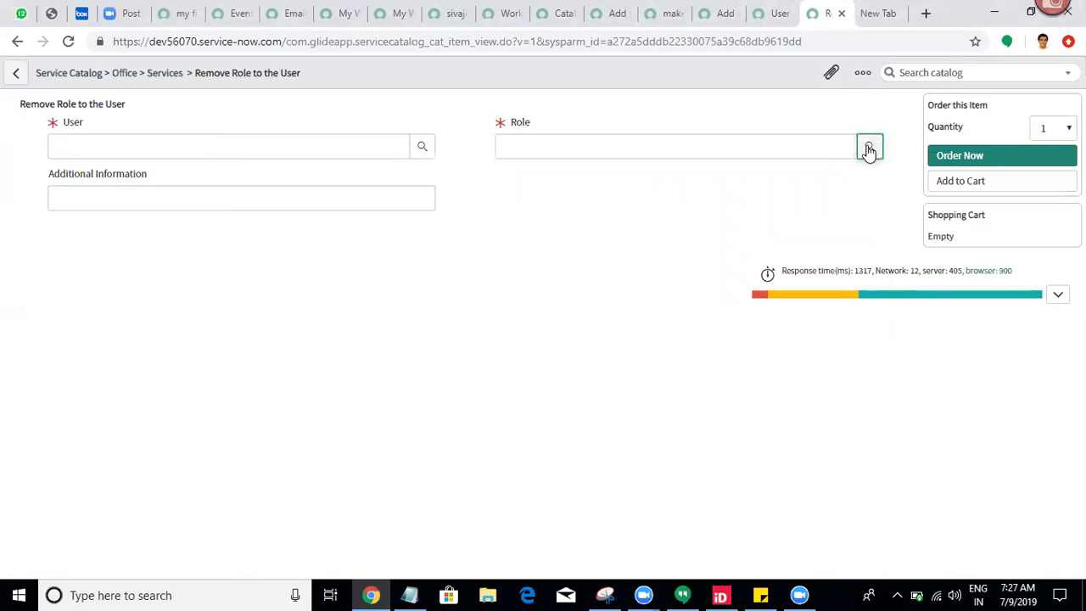
{"action": "left_click", "coordinate": [869, 149]}
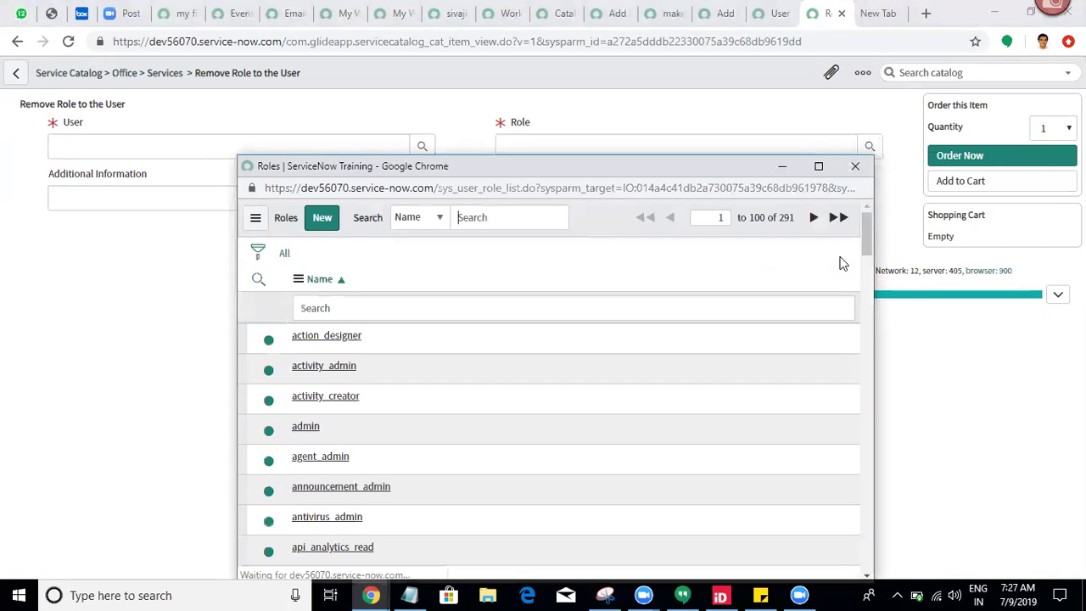
{"action": "left_click_drag", "start_coordinate": [867, 225], "coordinate": [866, 228]}
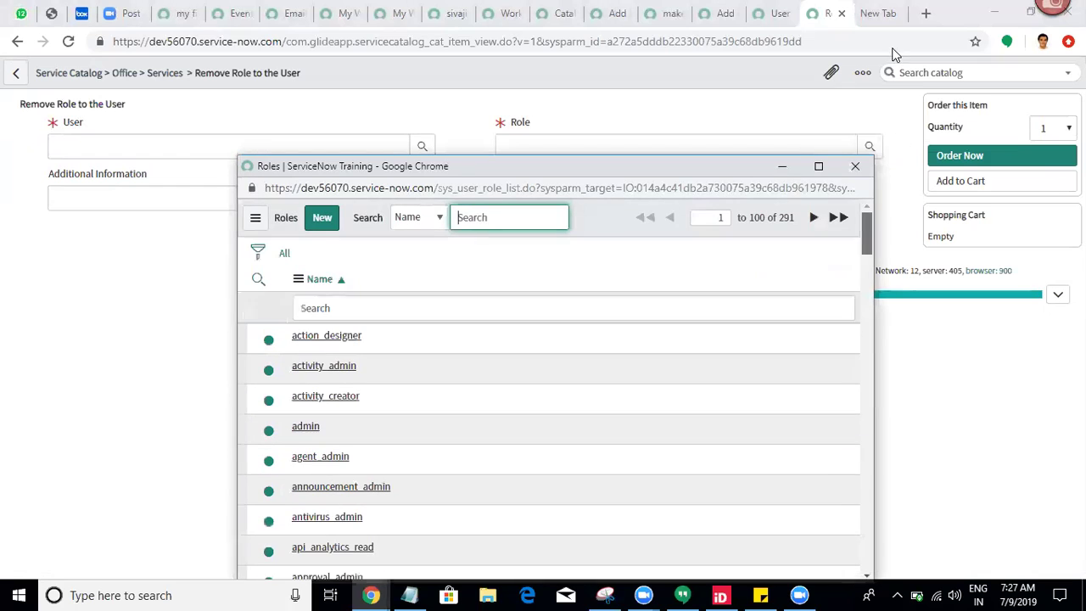
{"action": "left_click", "coordinate": [854, 165]}
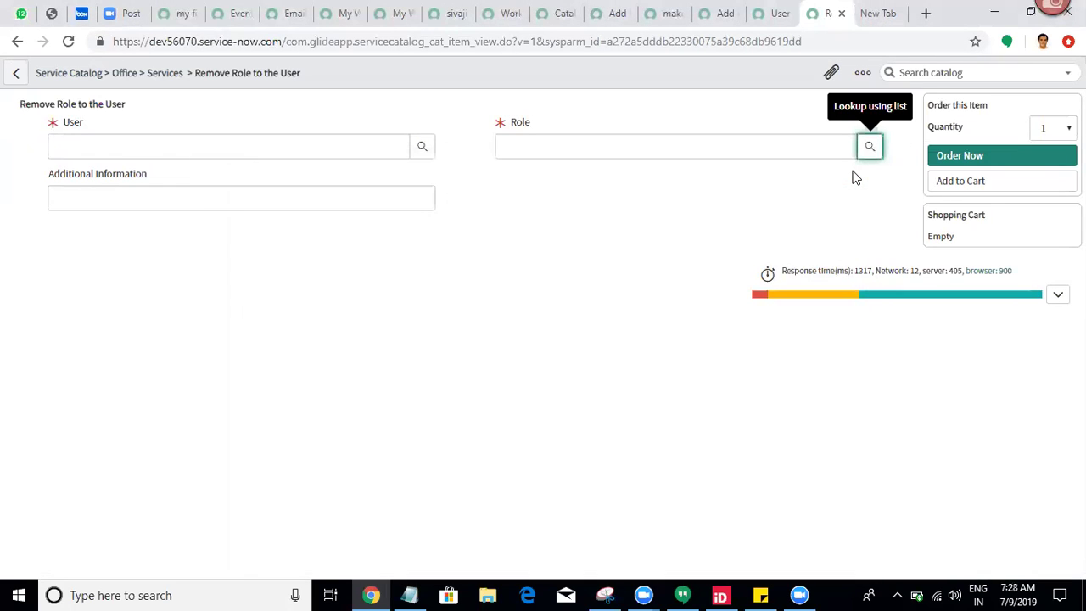
Step: Open the Role variable's configuration and set Use reference qualifier to Advanced under Type Specifications
{"action": "right_click", "coordinate": [515, 124]}
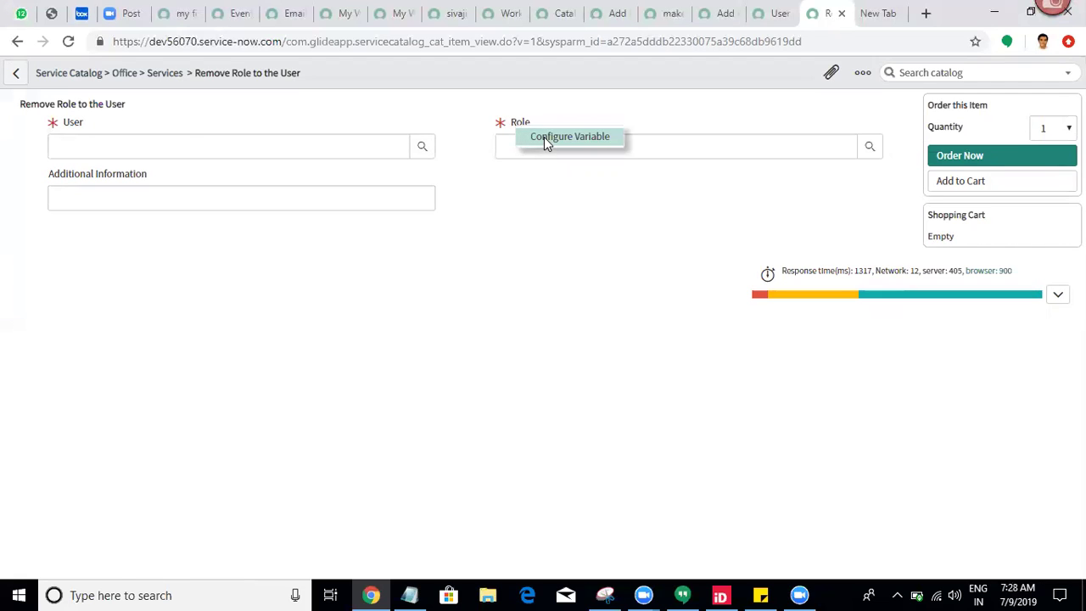
{"action": "left_click", "coordinate": [547, 140]}
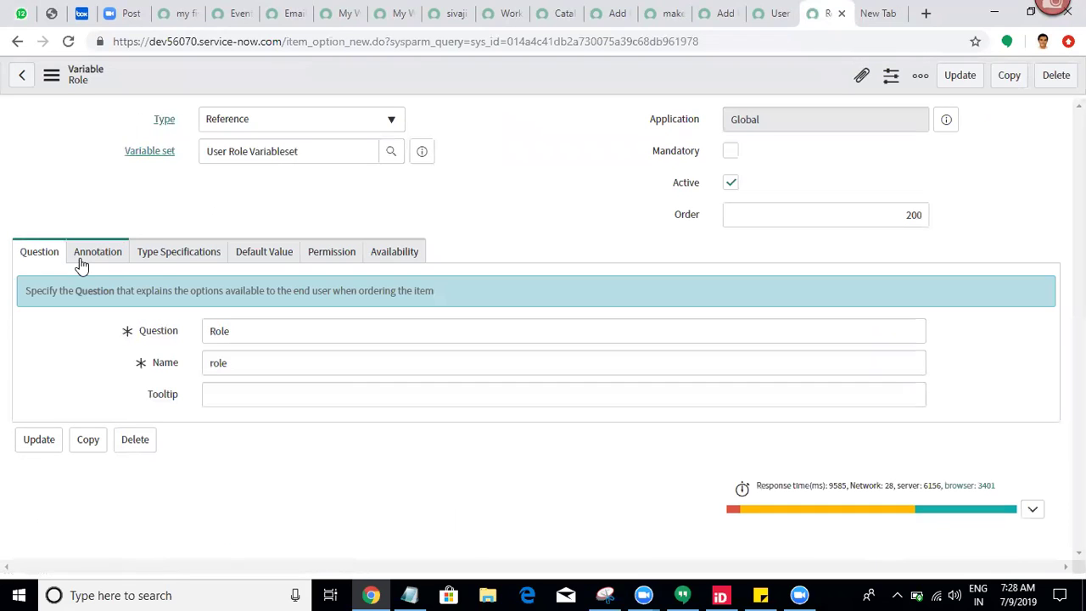
{"action": "left_click", "coordinate": [186, 254]}
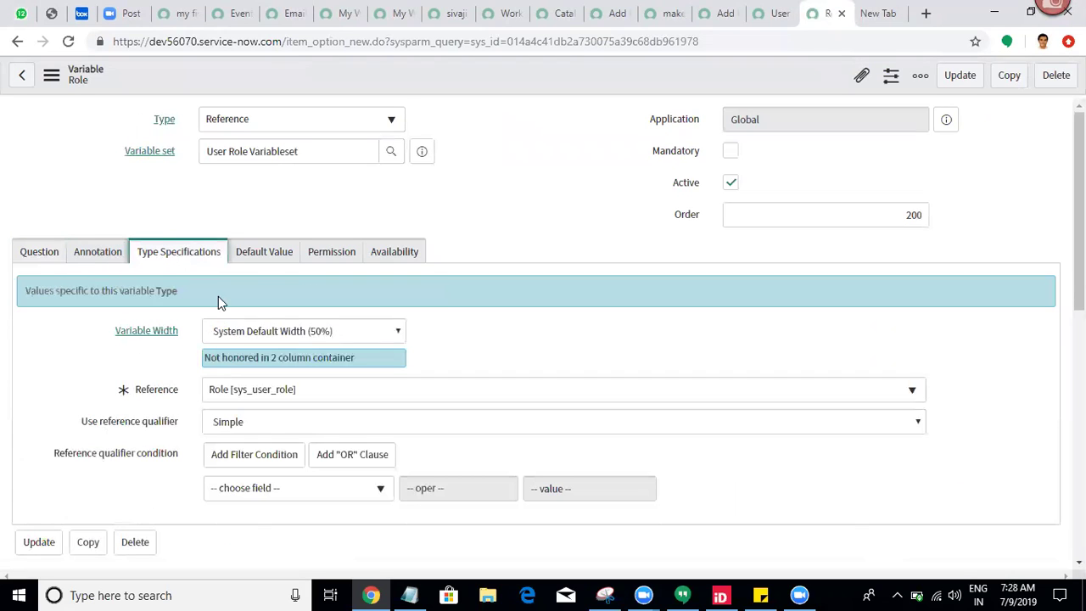
{"action": "left_click", "coordinate": [255, 422]}
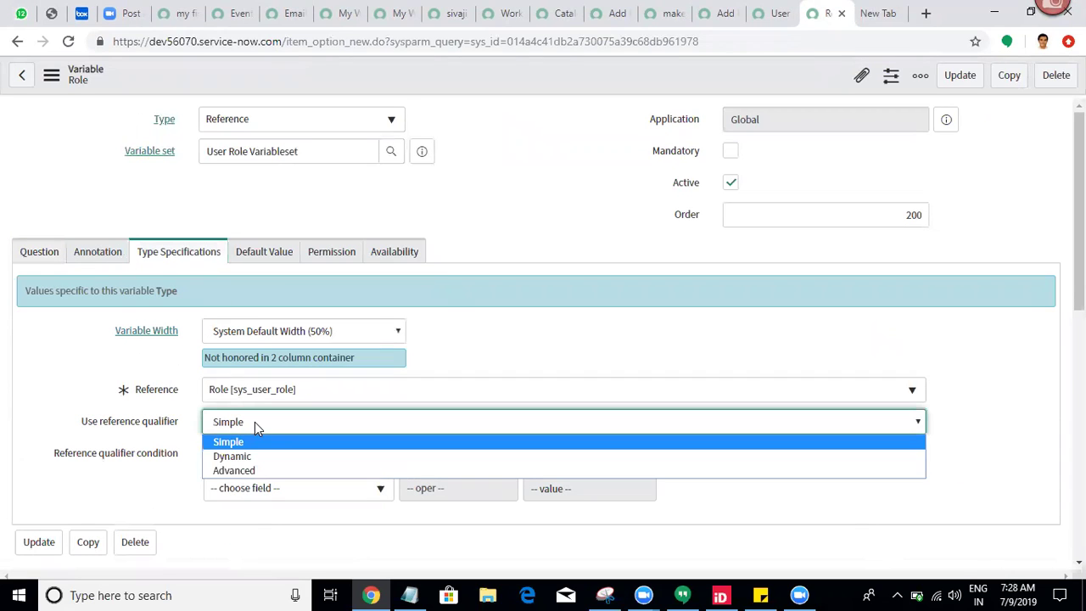
{"action": "left_click", "coordinate": [238, 470]}
{"action": "left_click", "coordinate": [290, 457]}
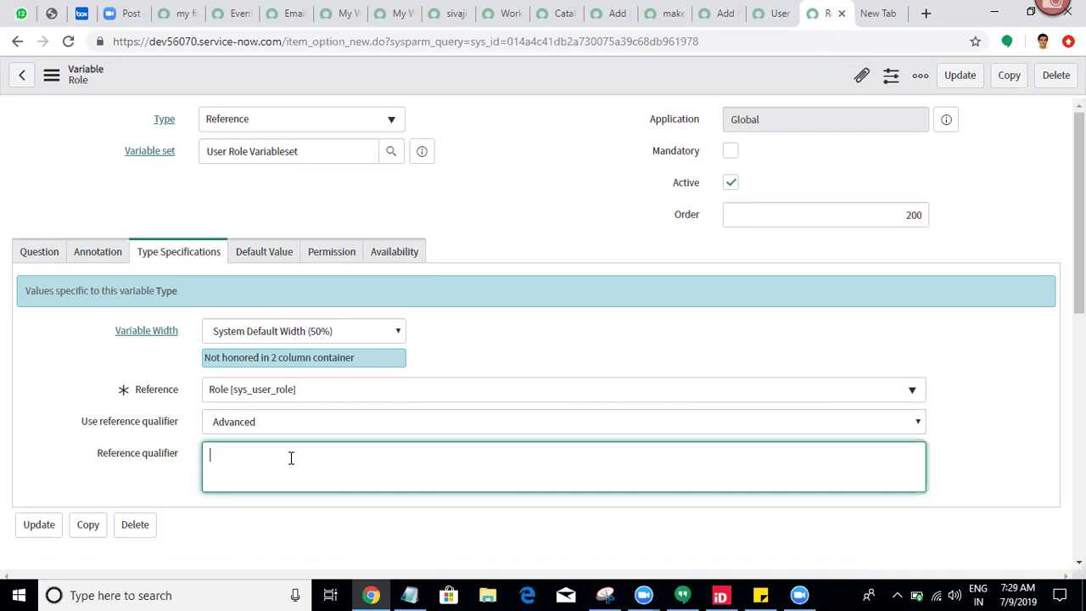
Step: In the new tab, switch to the second Google account and open Google Drive
{"action": "left_click", "coordinate": [874, 13]}
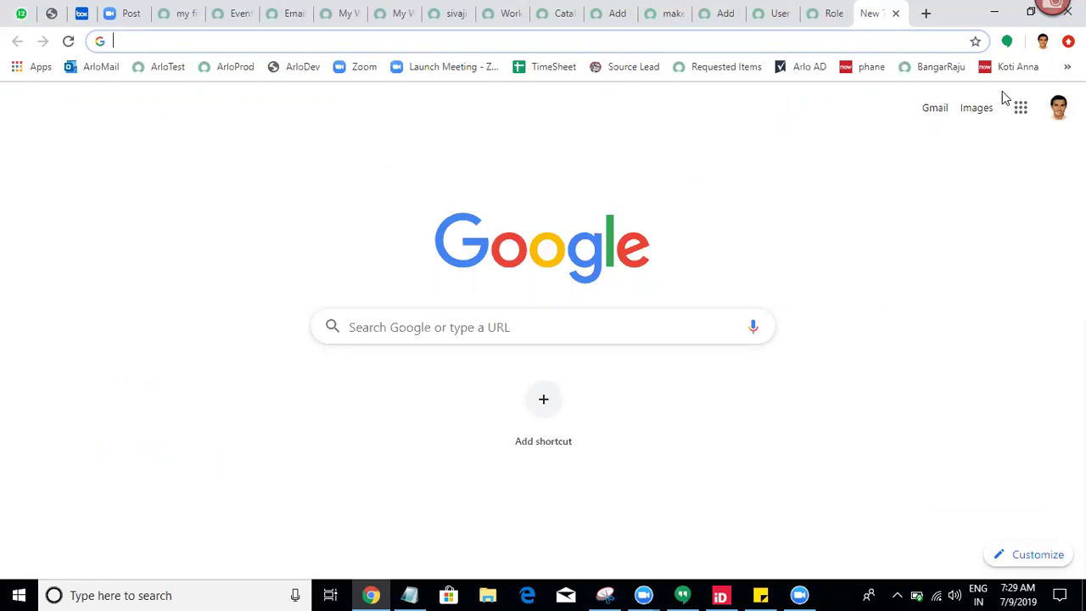
{"action": "left_click", "coordinate": [1058, 107]}
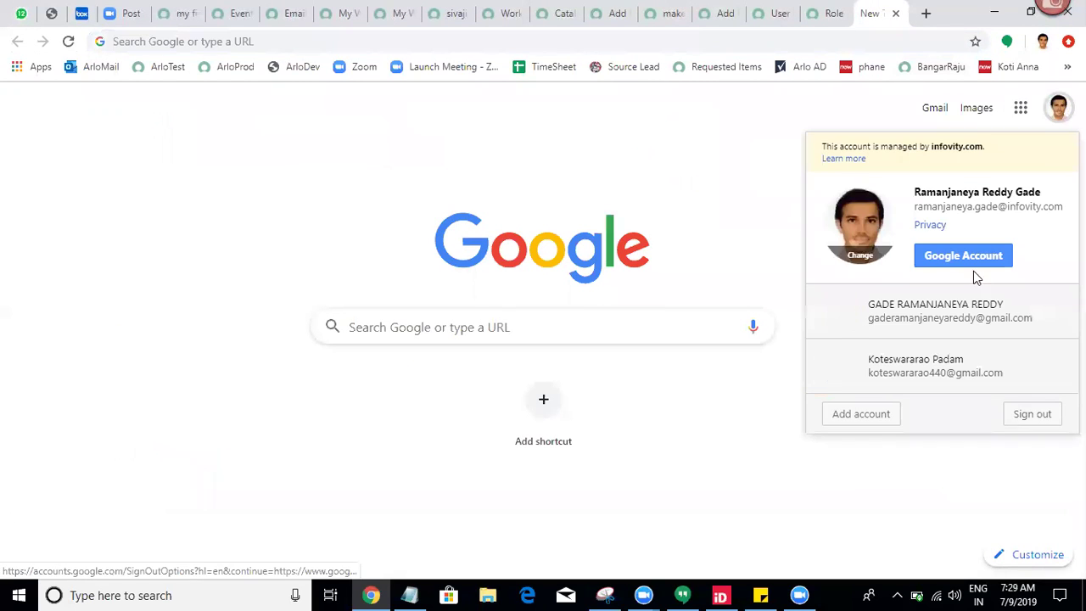
{"action": "left_click", "coordinate": [938, 332]}
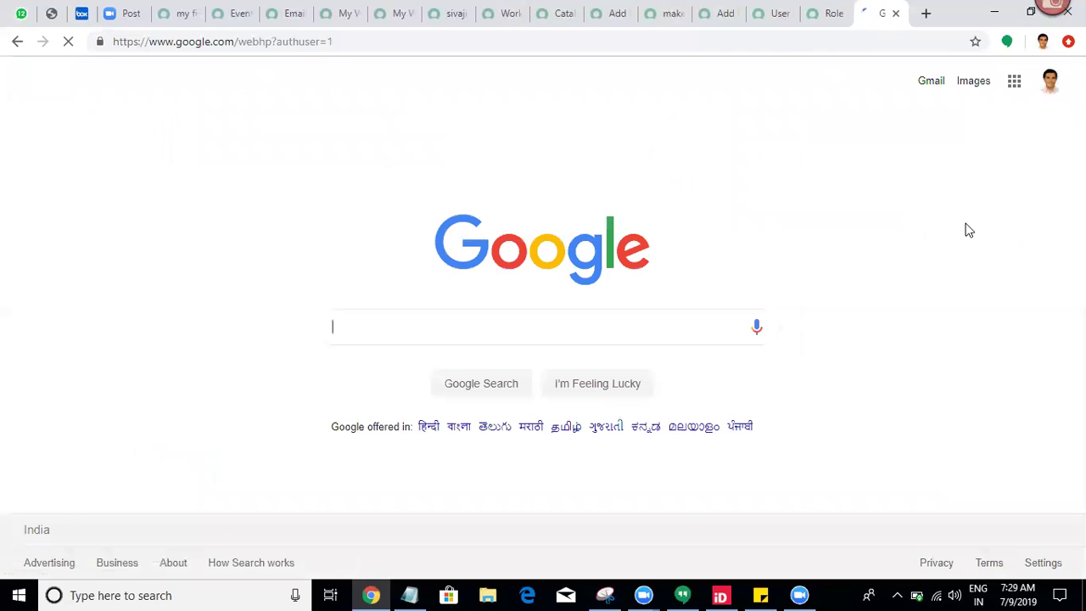
{"action": "left_click", "coordinate": [1014, 82]}
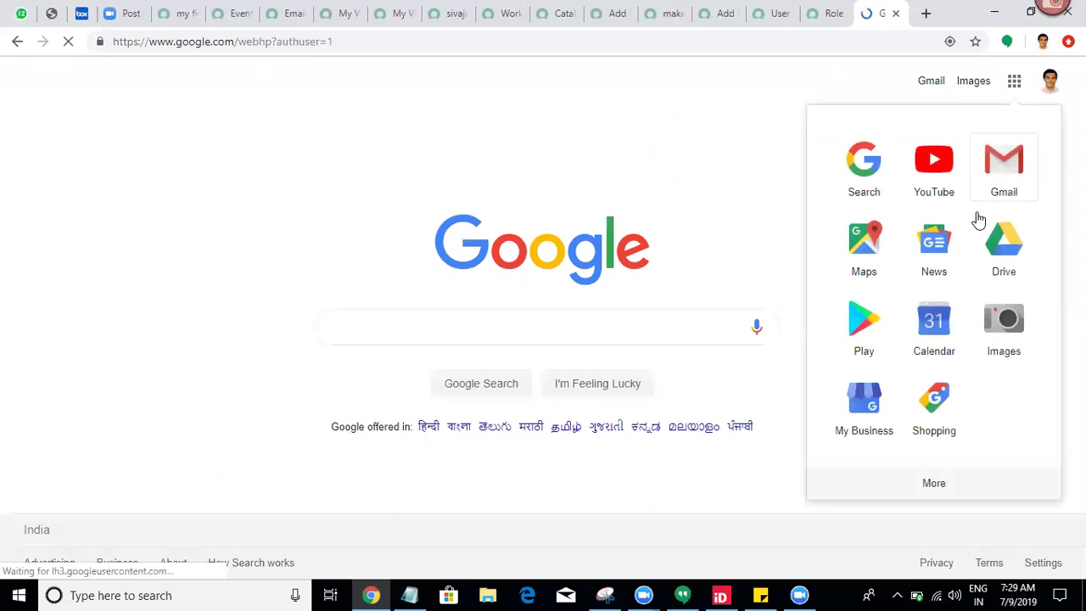
{"action": "left_click", "coordinate": [998, 247]}
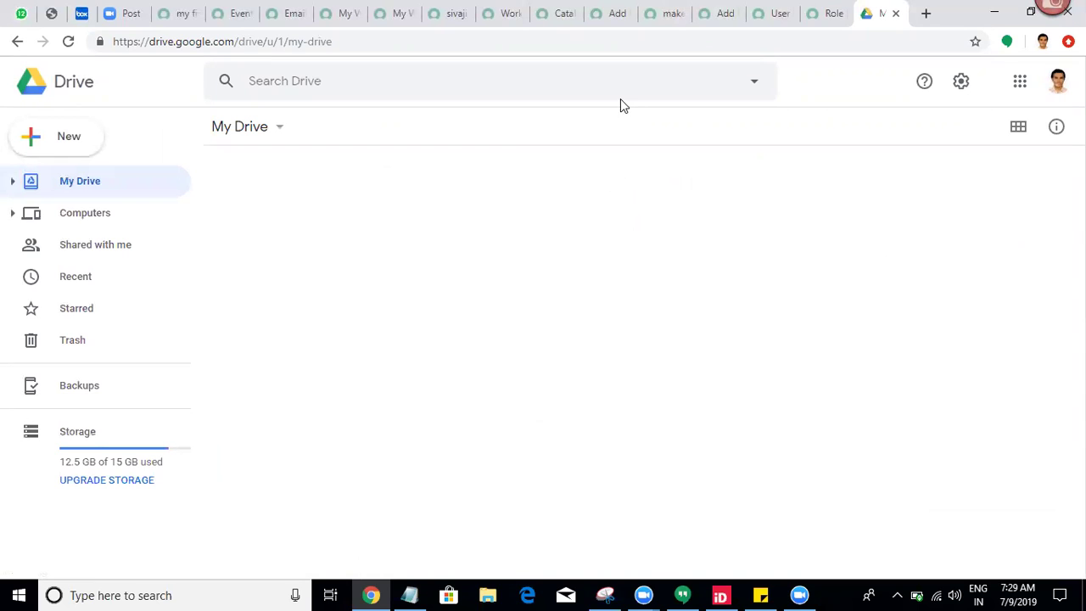
Step: Search Drive for files matching 'assi'
{"action": "left_click", "coordinate": [573, 80]}
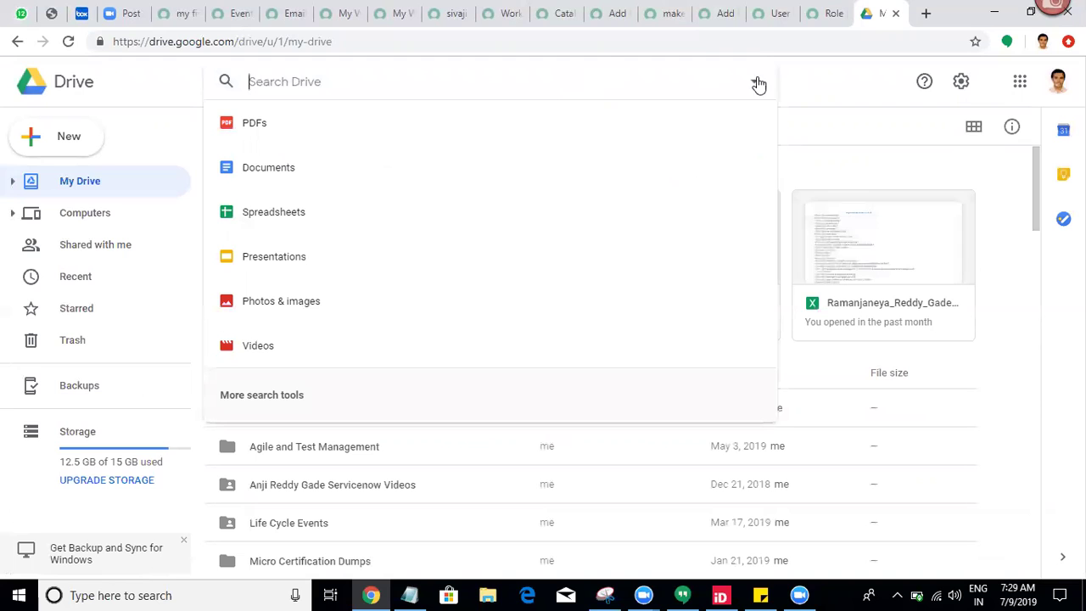
{"action": "left_click", "coordinate": [848, 117]}
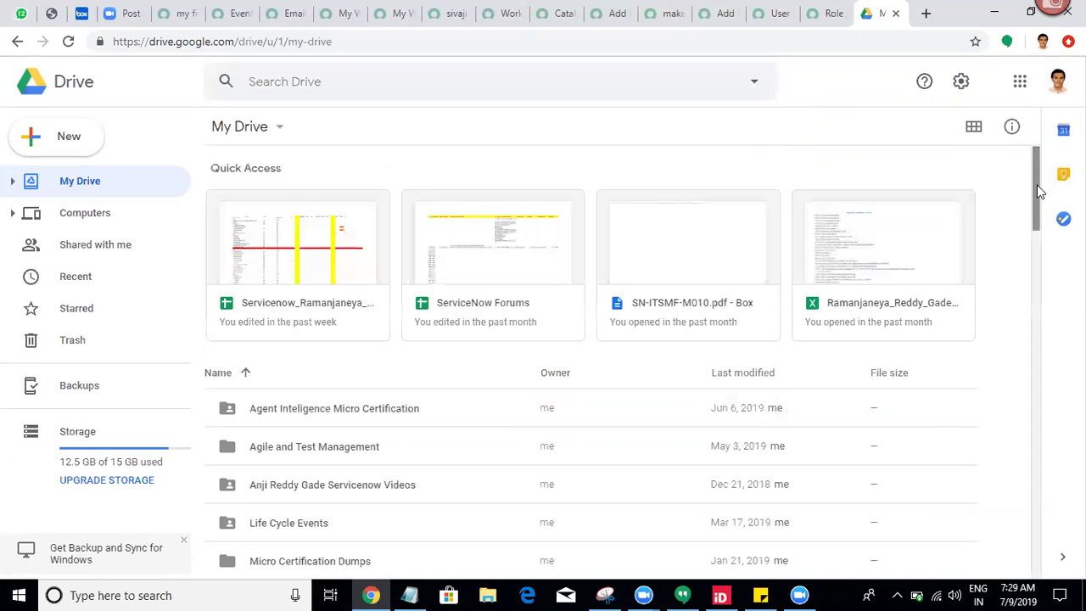
{"action": "scroll", "coordinate": [1037, 221], "scroll_direction": "down", "scroll_amount": 3}
{"action": "left_click_drag", "start_coordinate": [1045, 270], "coordinate": [1029, 592]}
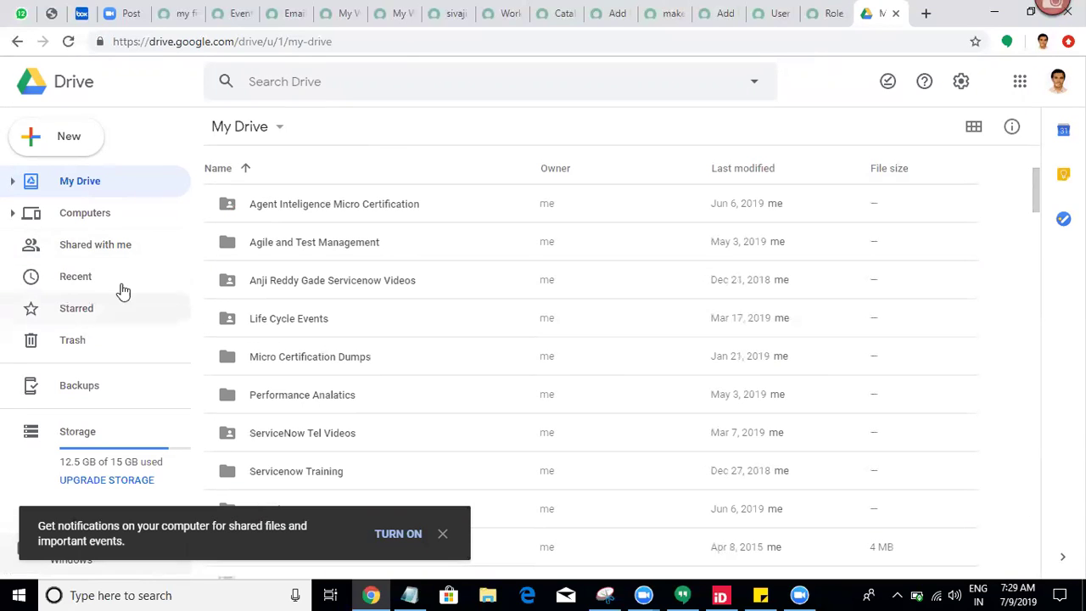
{"action": "left_click", "coordinate": [369, 81]}
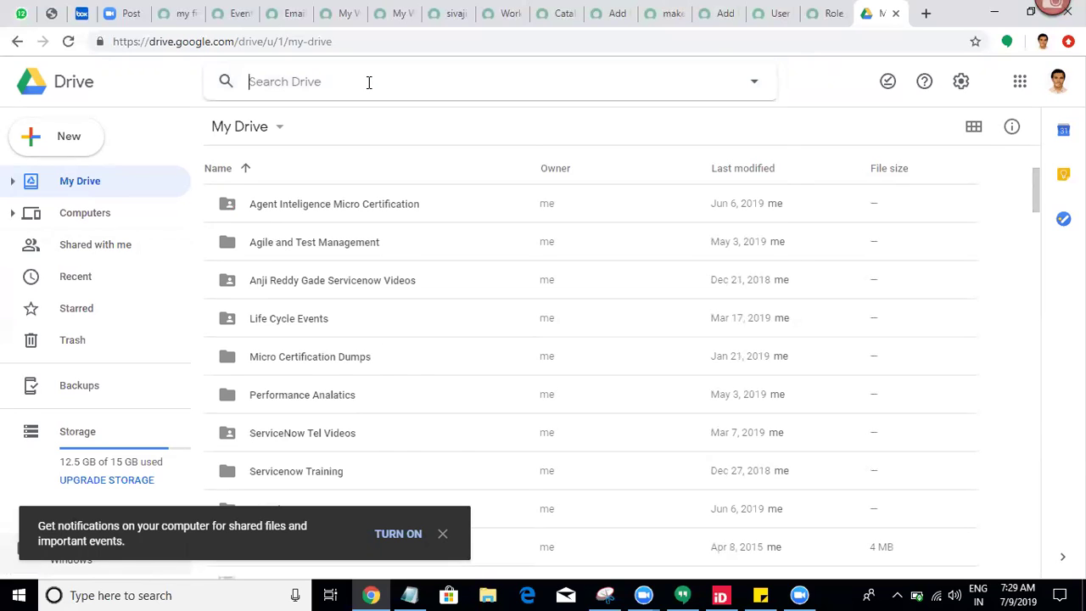
{"action": "type", "text": "assi"}
{"action": "key", "text": "Return"}
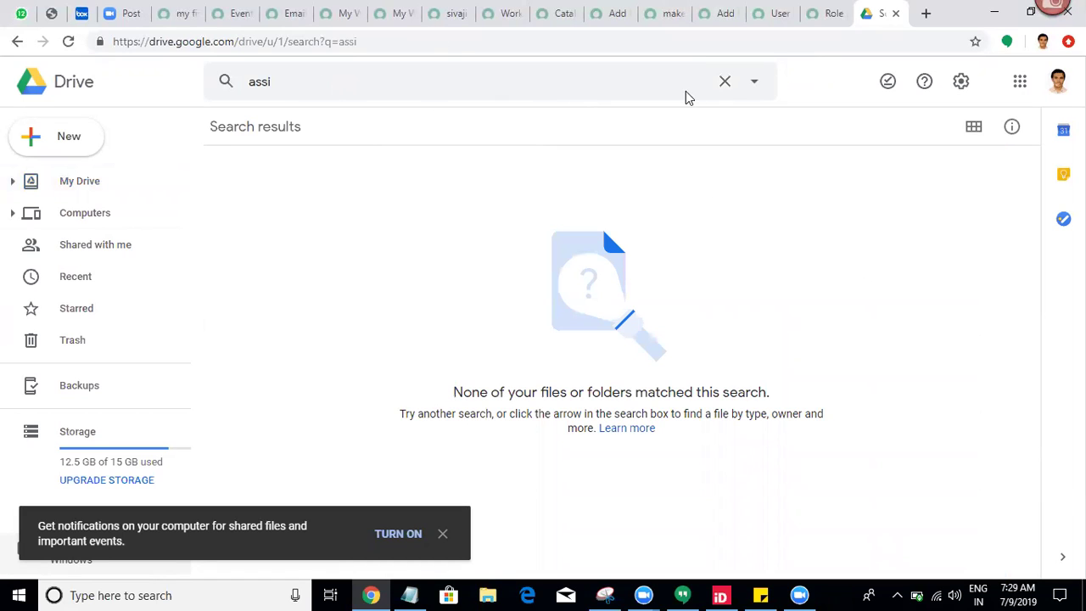
Step: Limit the results to spreadsheets and open Assignment-2.xlsx in preview
{"action": "left_click", "coordinate": [726, 82]}
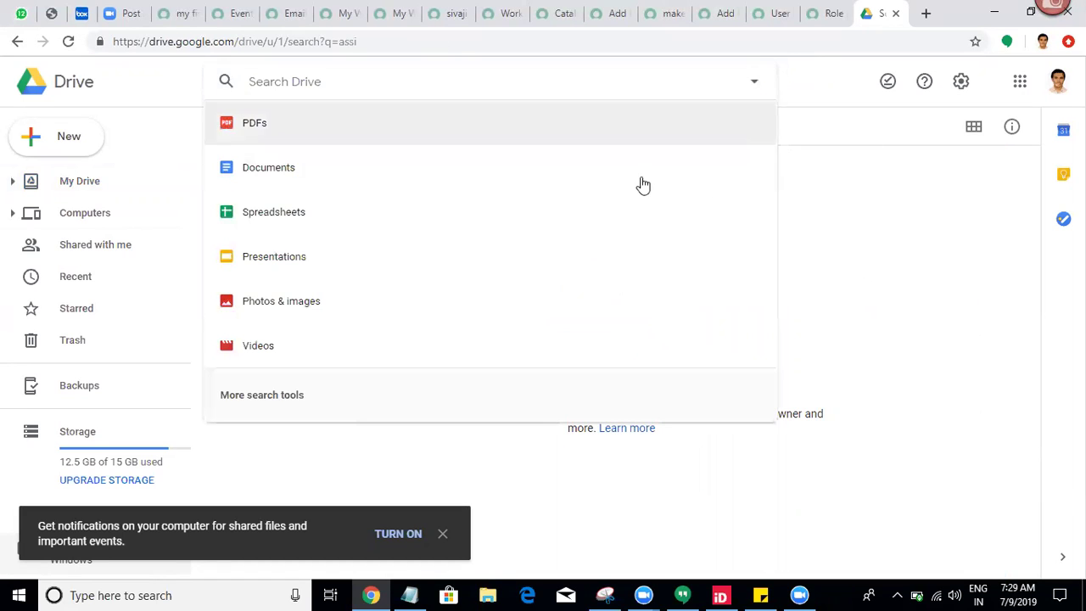
{"action": "left_click", "coordinate": [458, 211]}
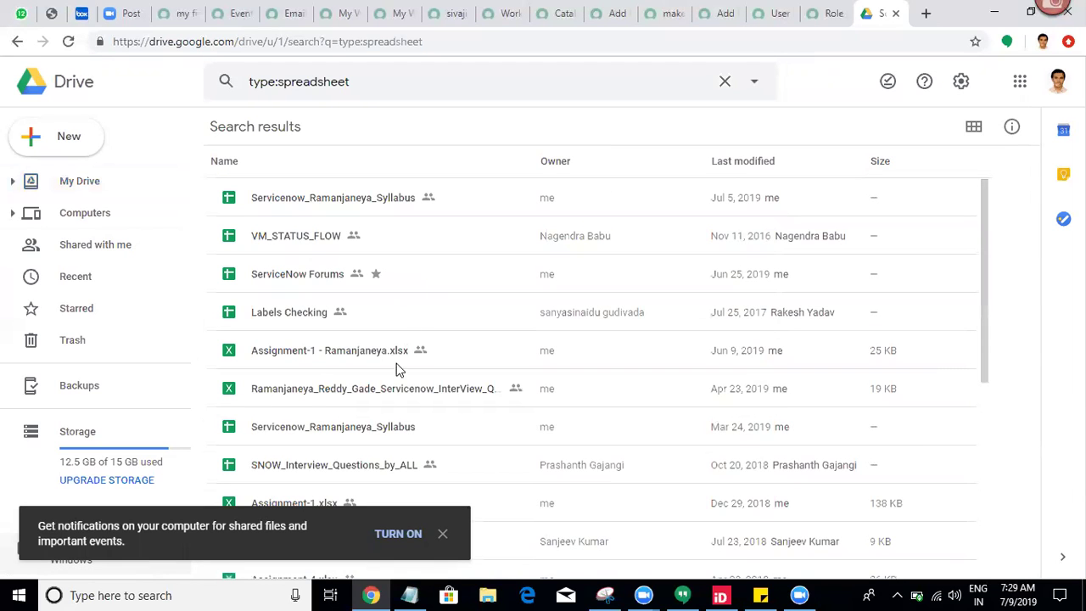
{"action": "left_click", "coordinate": [442, 535]}
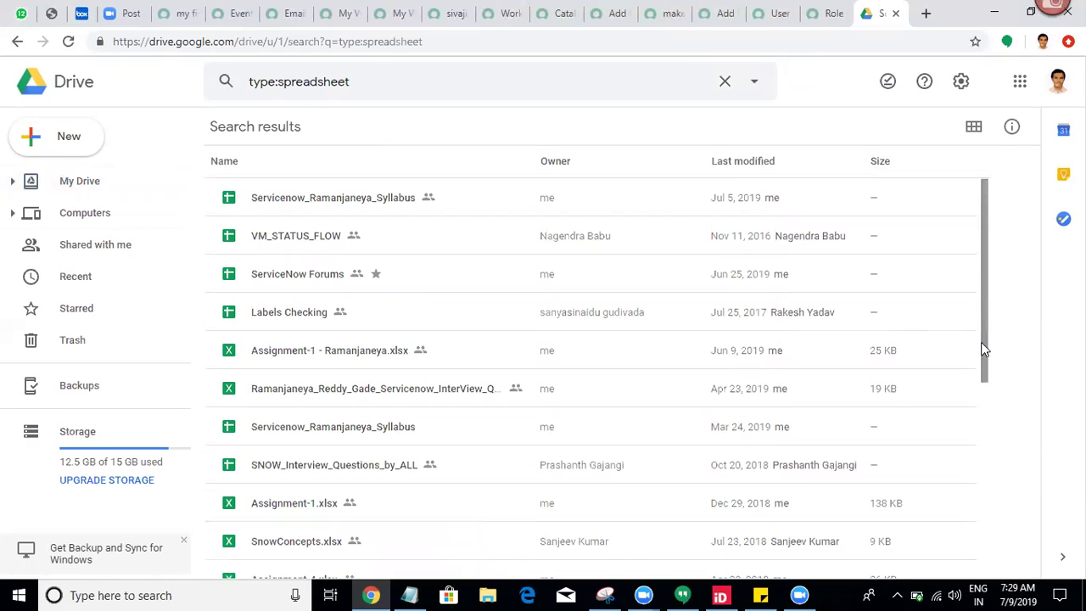
{"action": "left_click_drag", "start_coordinate": [984, 347], "coordinate": [990, 446]}
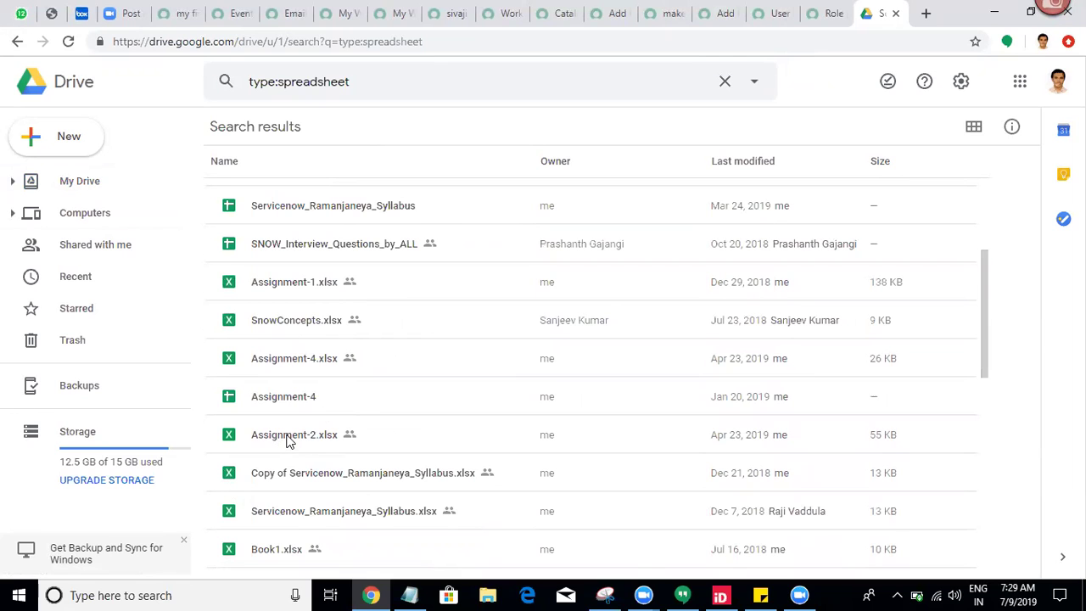
{"action": "double_click", "coordinate": [288, 439]}
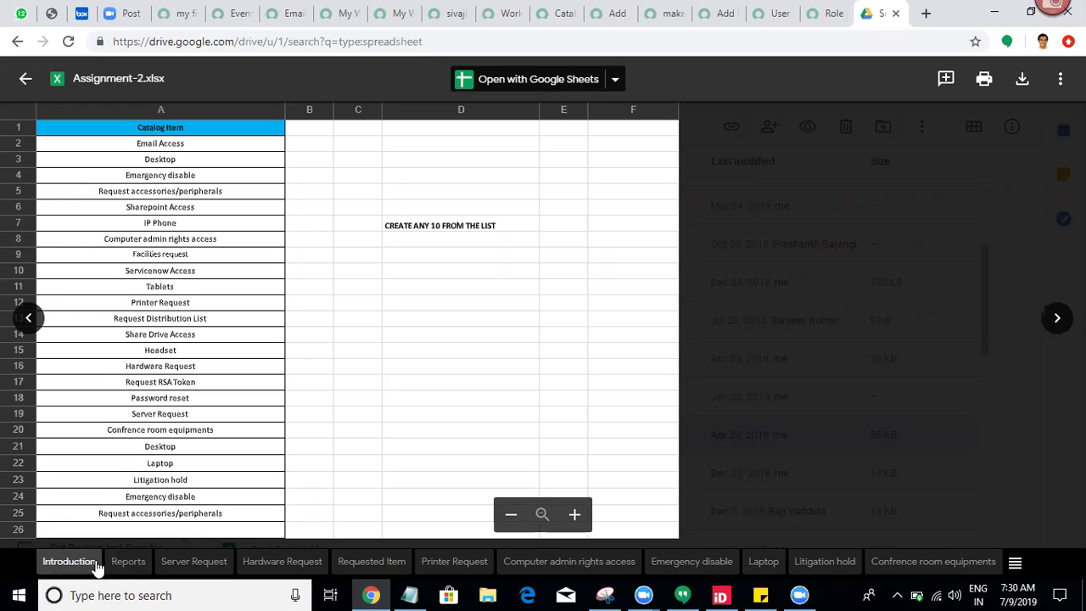
Step: Switch the preview from the Reports sheet to the Server Request sheet
{"action": "left_click", "coordinate": [128, 573]}
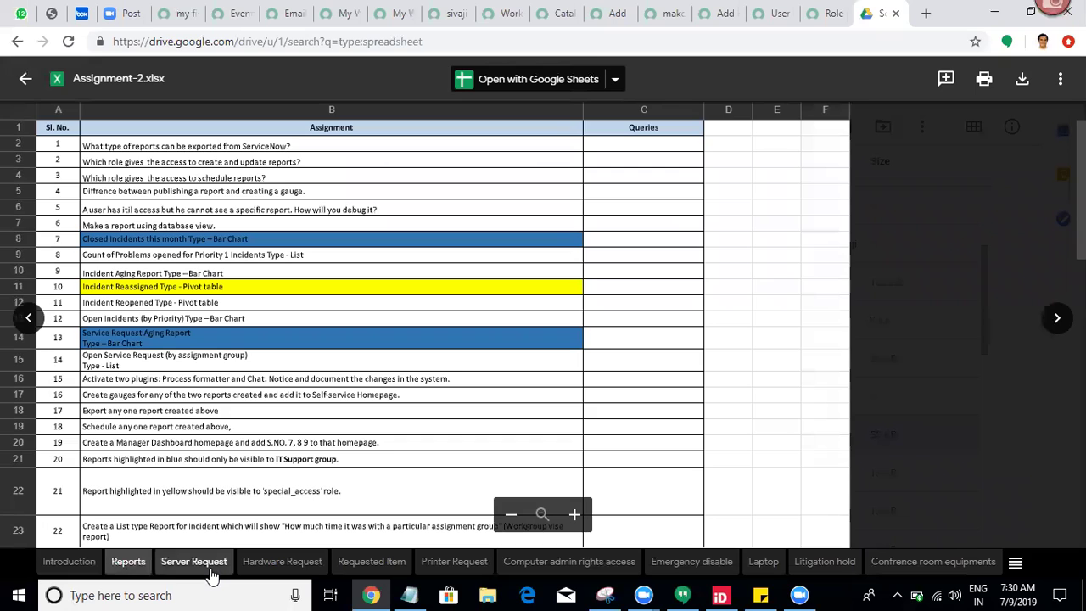
{"action": "left_click", "coordinate": [210, 570]}
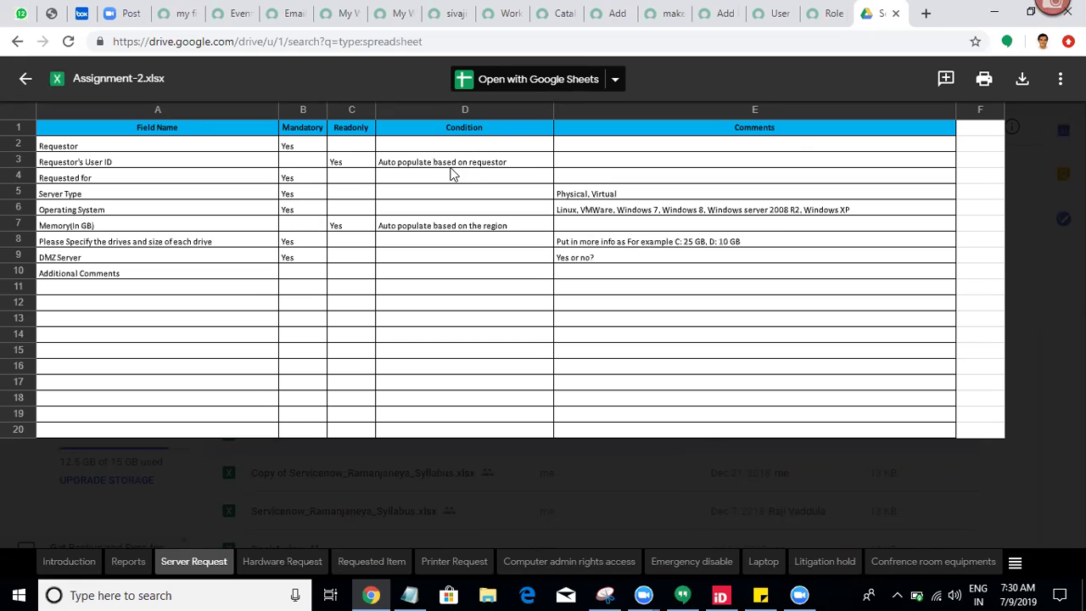
Step: Set the User variable's default value to javascript:gs.getUserID() and update it
{"action": "left_click", "coordinate": [721, 13]}
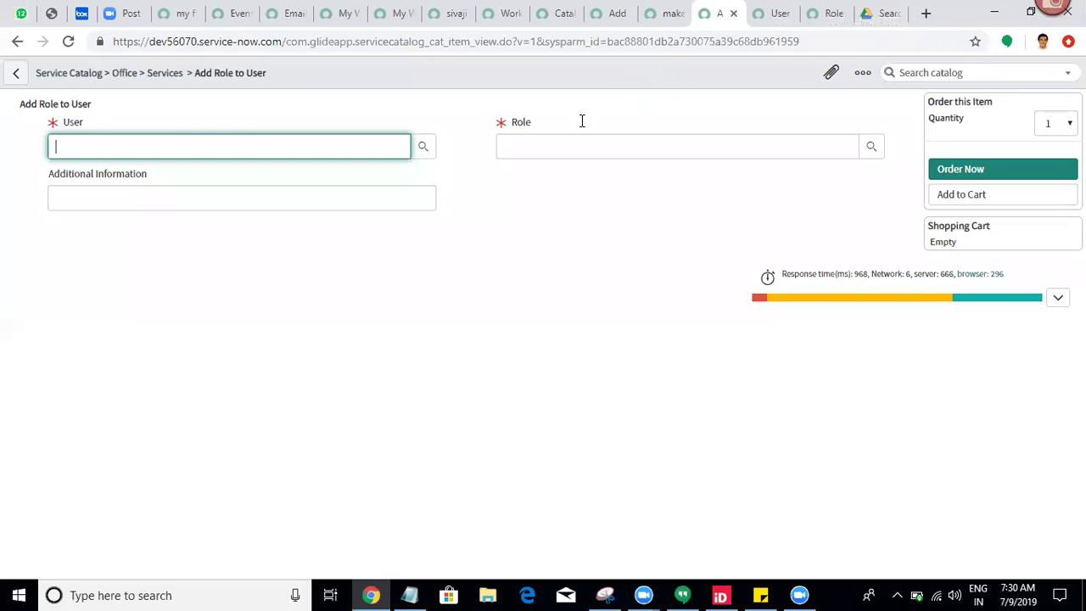
{"action": "left_click", "coordinate": [72, 123]}
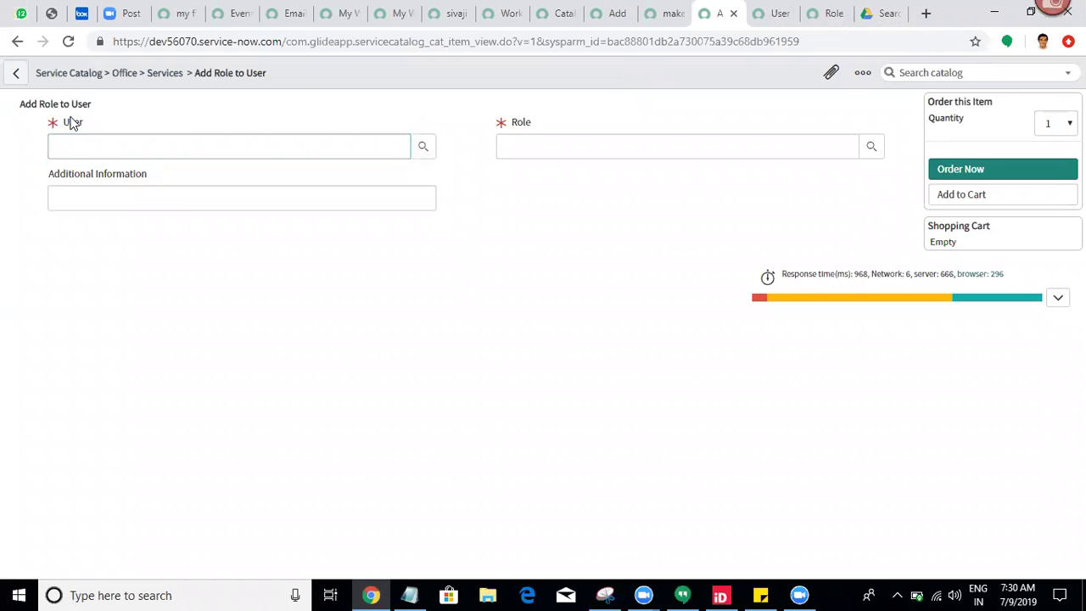
{"action": "right_click", "coordinate": [72, 123]}
{"action": "left_click", "coordinate": [116, 136]}
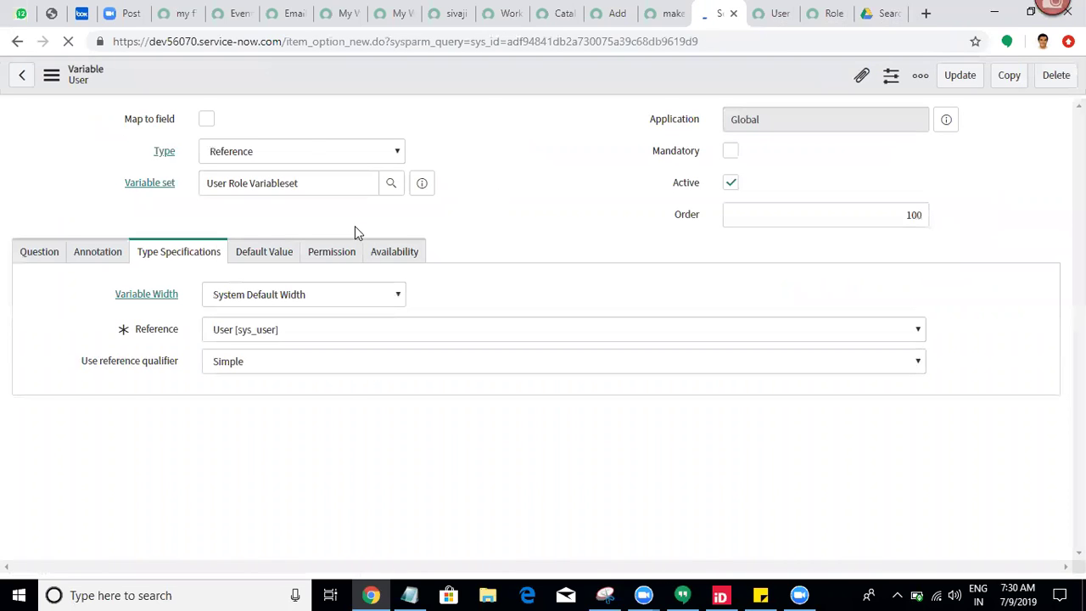
{"action": "left_click", "coordinate": [247, 260]}
{"action": "left_click", "coordinate": [249, 331]}
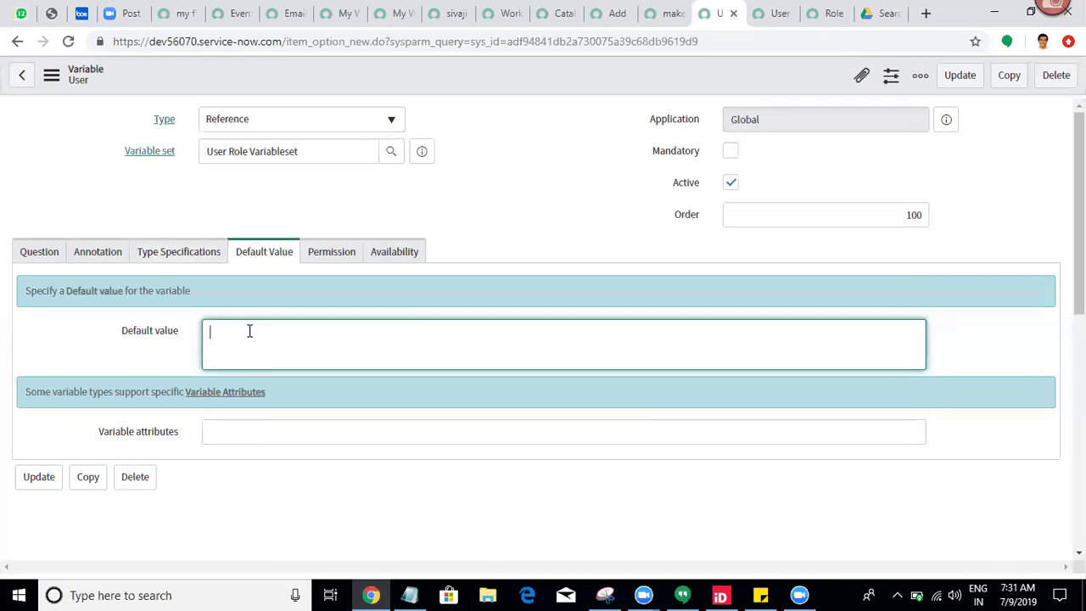
{"action": "type", "text": "javasc"}
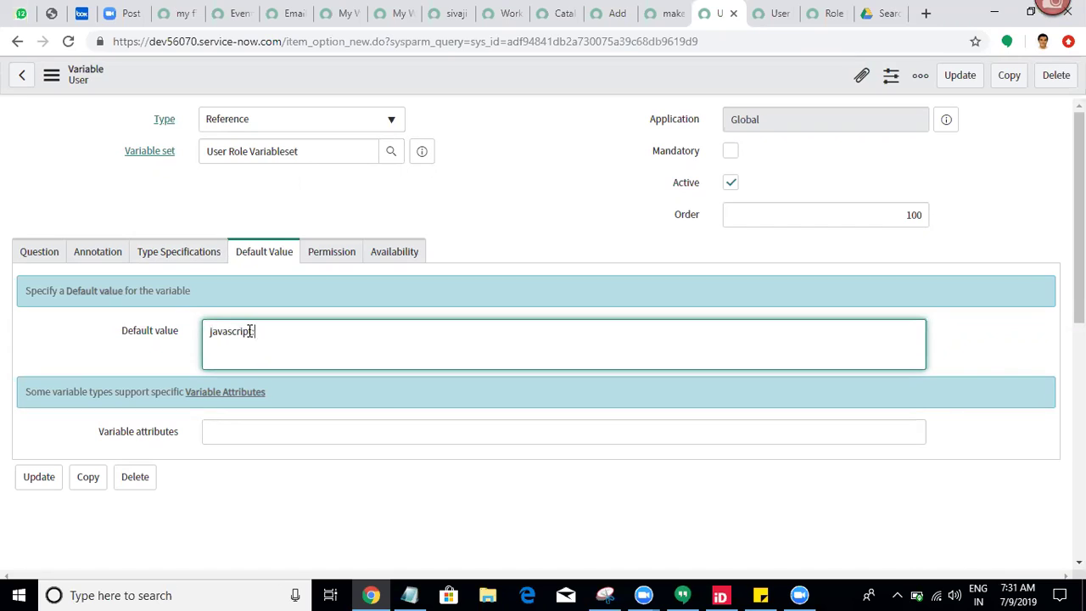
{"action": "type", "text": "ript:gs.getUserID();"}
{"action": "key", "text": "BackSpace"}
{"action": "key", "text": "BackSpace"}
{"action": "left_click", "coordinate": [961, 81]}
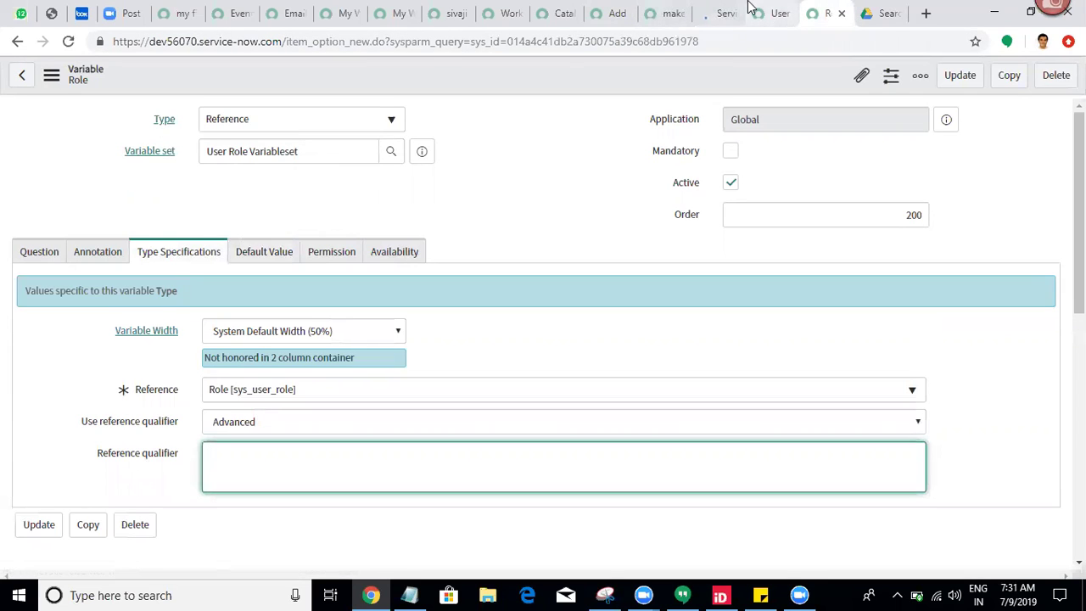
{"action": "left_click", "coordinate": [776, 12]}
{"action": "left_click", "coordinate": [607, 11]}
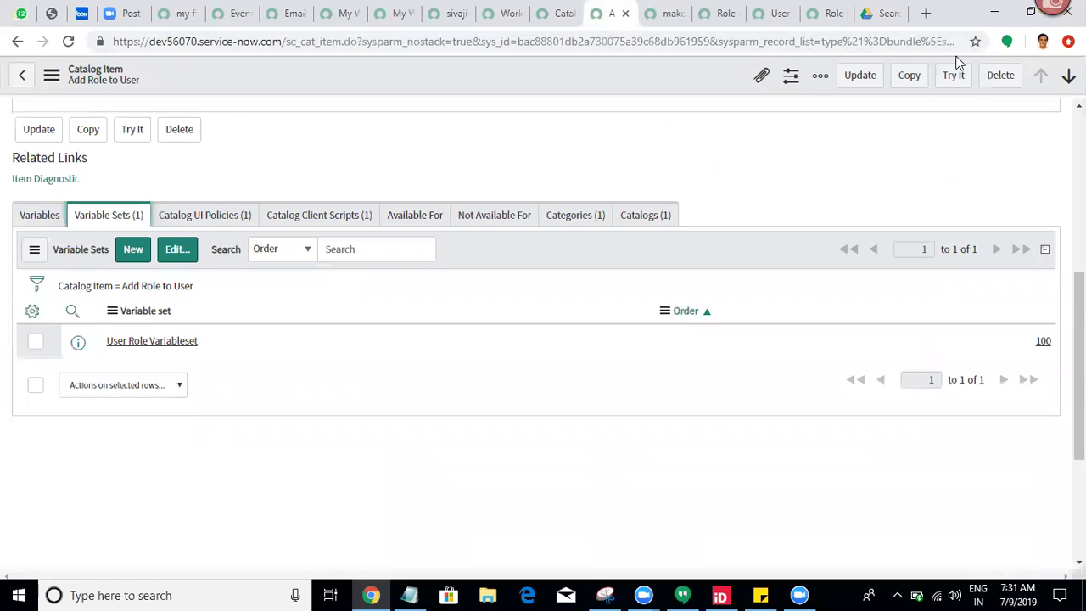
Step: Try the Add Role to User item to confirm User is prefilled, then return to the spreadsheet
{"action": "left_click", "coordinate": [956, 85]}
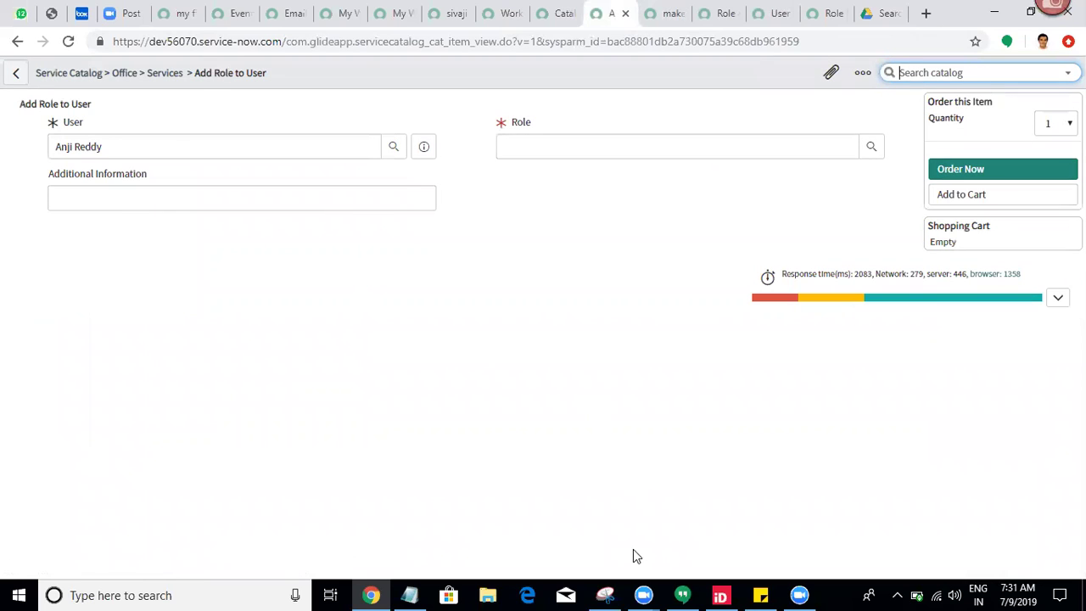
{"action": "left_click", "coordinate": [880, 13]}
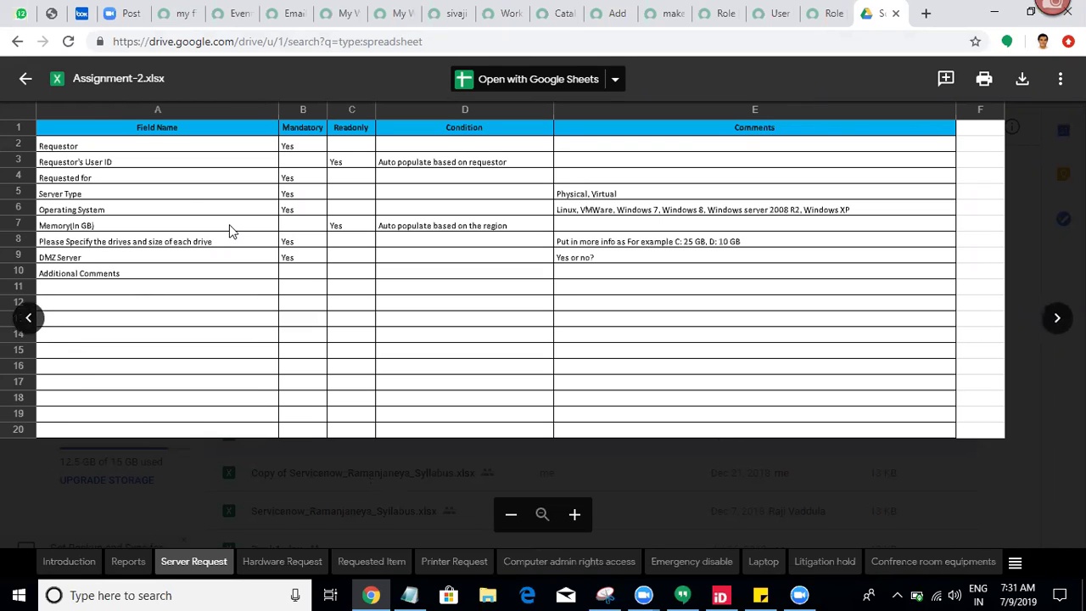
Step: Check the Server Type row (Physical, Virtual) in the Server Request sheet of Assignment-2.xlsx
{"action": "left_click", "coordinate": [198, 194]}
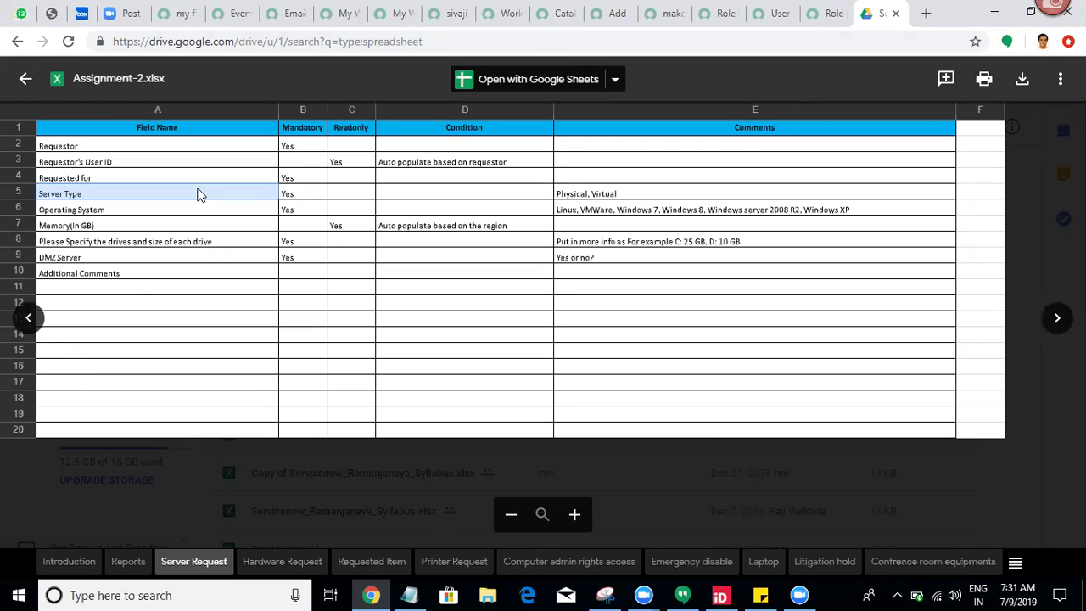
{"action": "key", "text": "Right"}
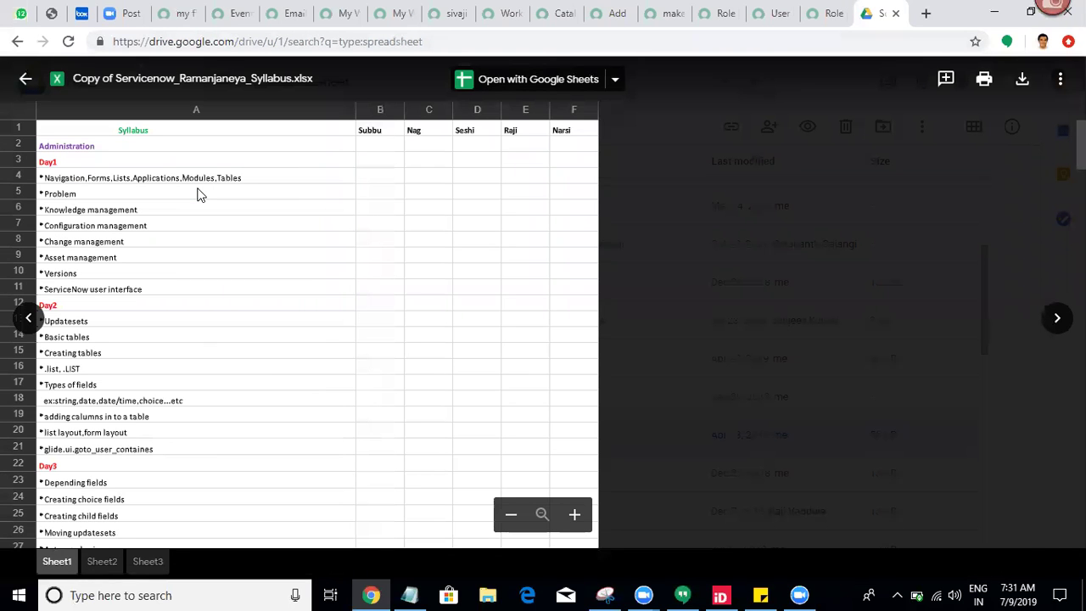
{"action": "left_click", "coordinate": [25, 79]}
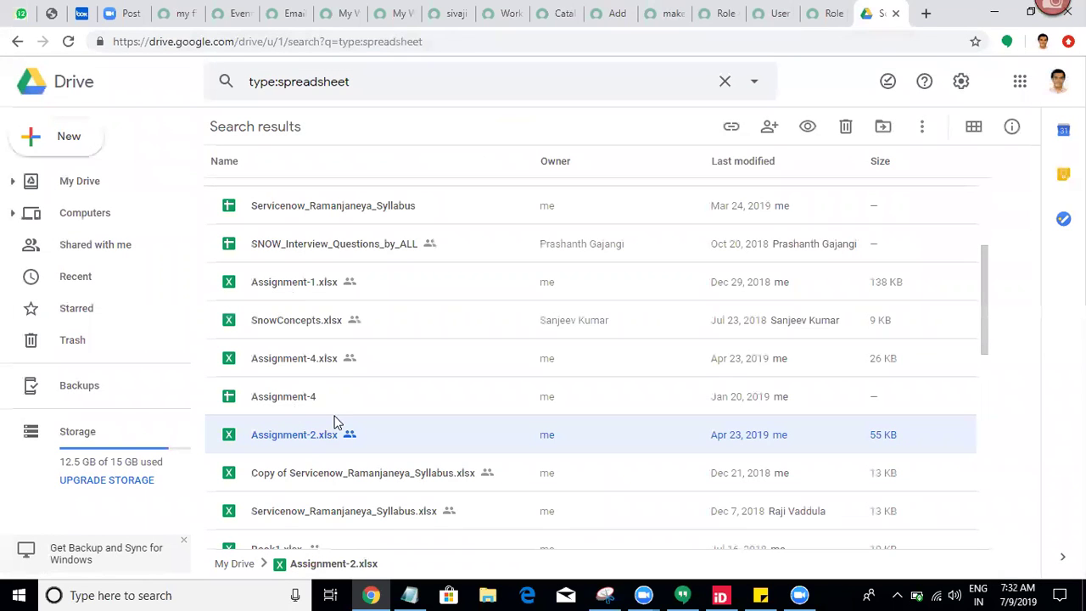
{"action": "double_click", "coordinate": [297, 442]}
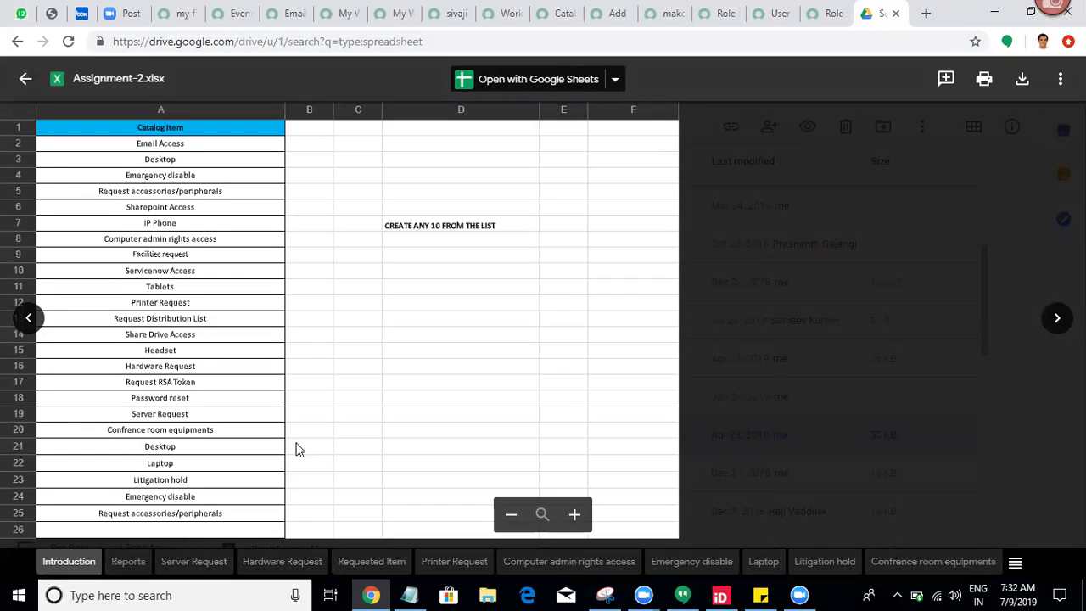
{"action": "left_click", "coordinate": [195, 561]}
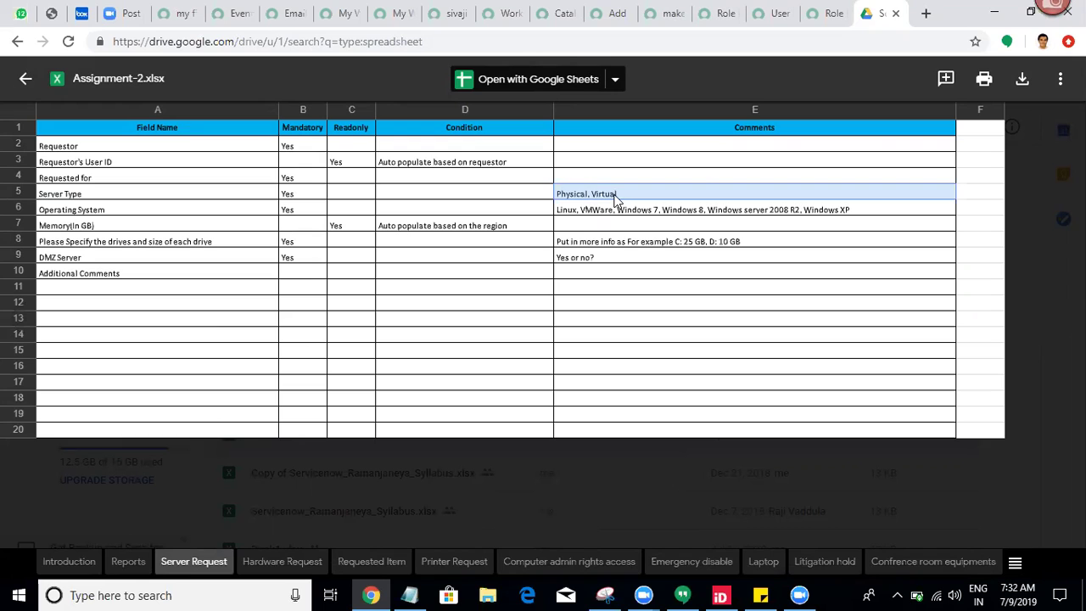
{"action": "left_click", "coordinate": [593, 11]}
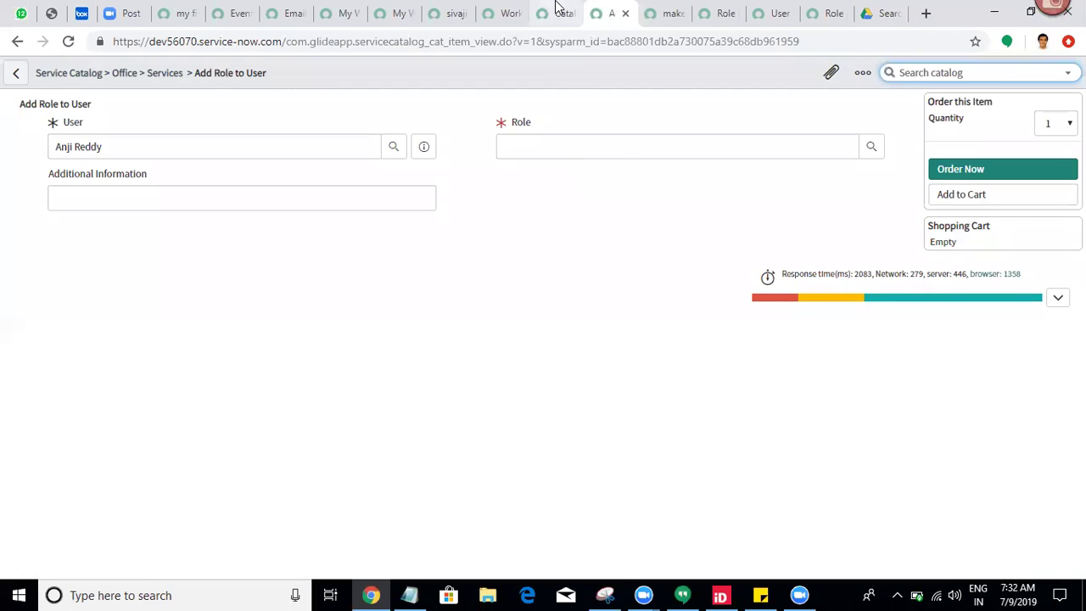
Step: From Catalog Items, open Add Role to User and start a new entry in its Variables list
{"action": "left_click", "coordinate": [558, 8]}
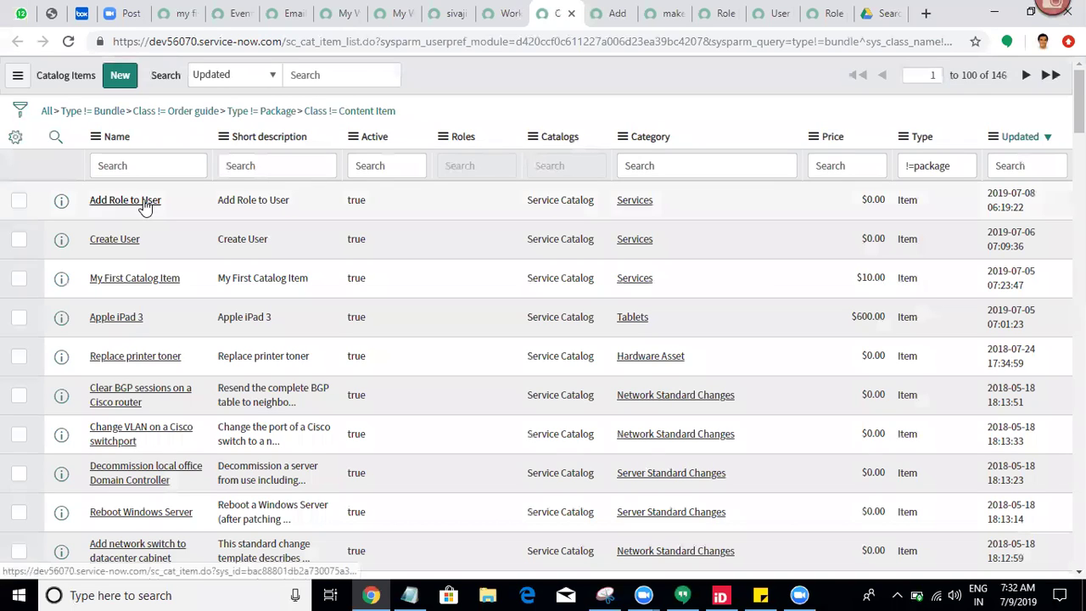
{"action": "left_click", "coordinate": [146, 203]}
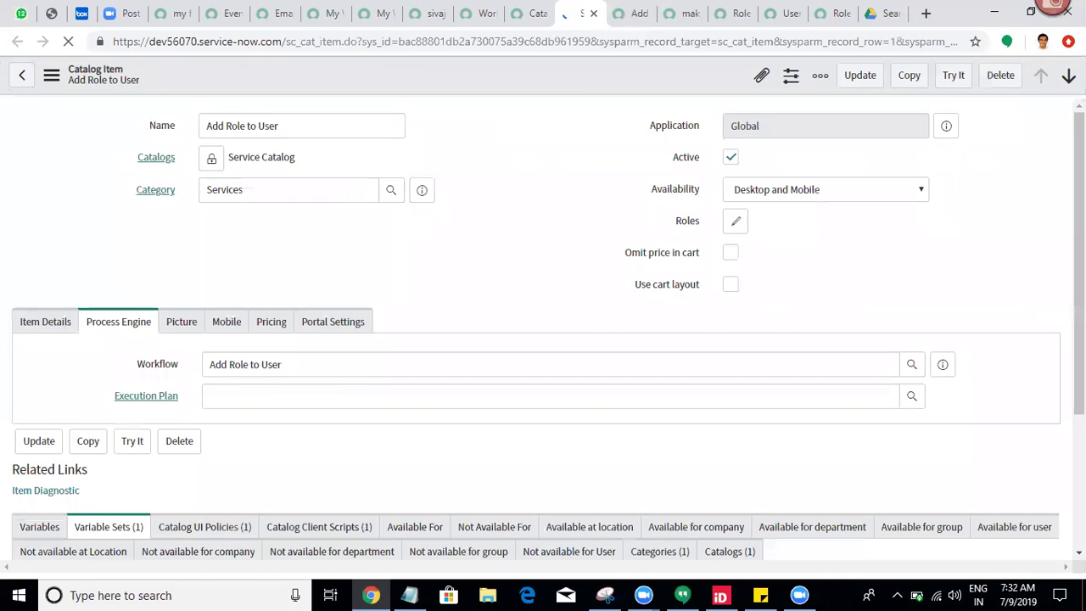
{"action": "scroll", "coordinate": [360, 244], "scroll_direction": "down", "scroll_amount": 4}
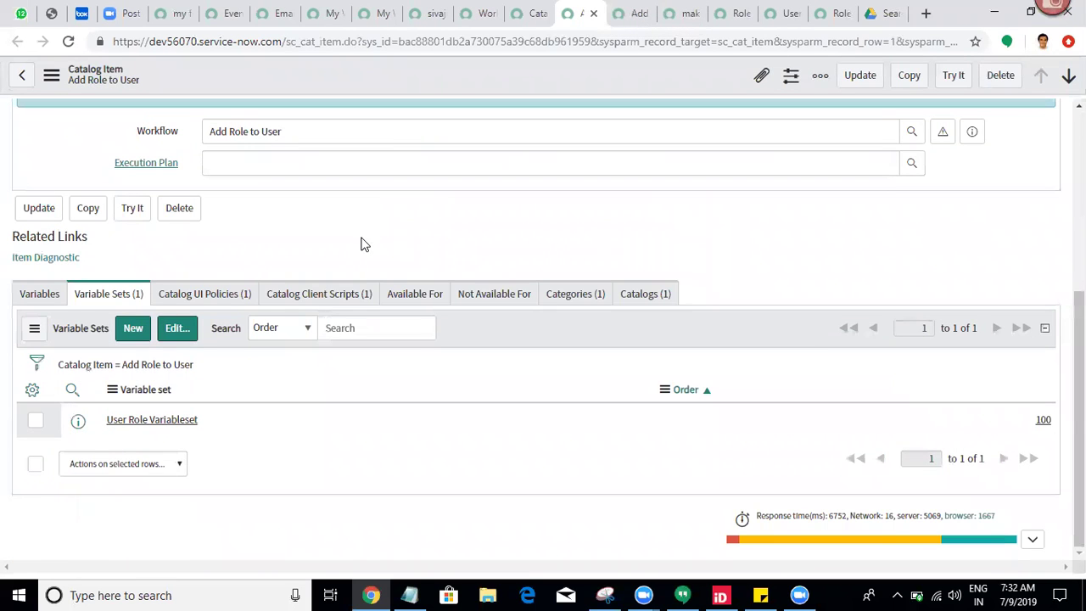
{"action": "left_click", "coordinate": [40, 303]}
{"action": "left_click", "coordinate": [127, 332]}
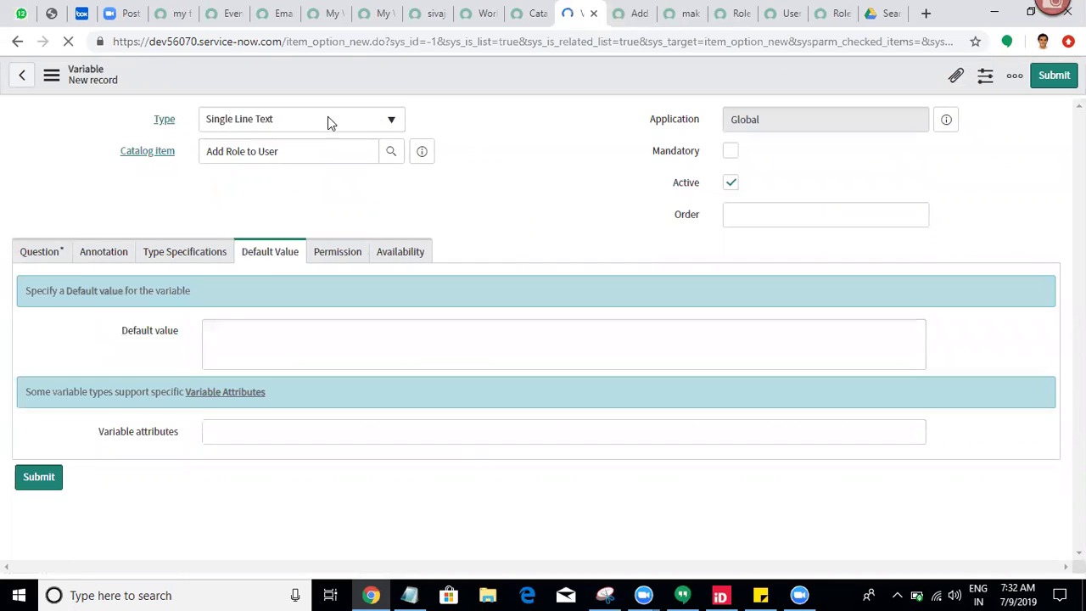
Step: Set the new variable's type to Select Box and save the record
{"action": "left_click", "coordinate": [327, 118]}
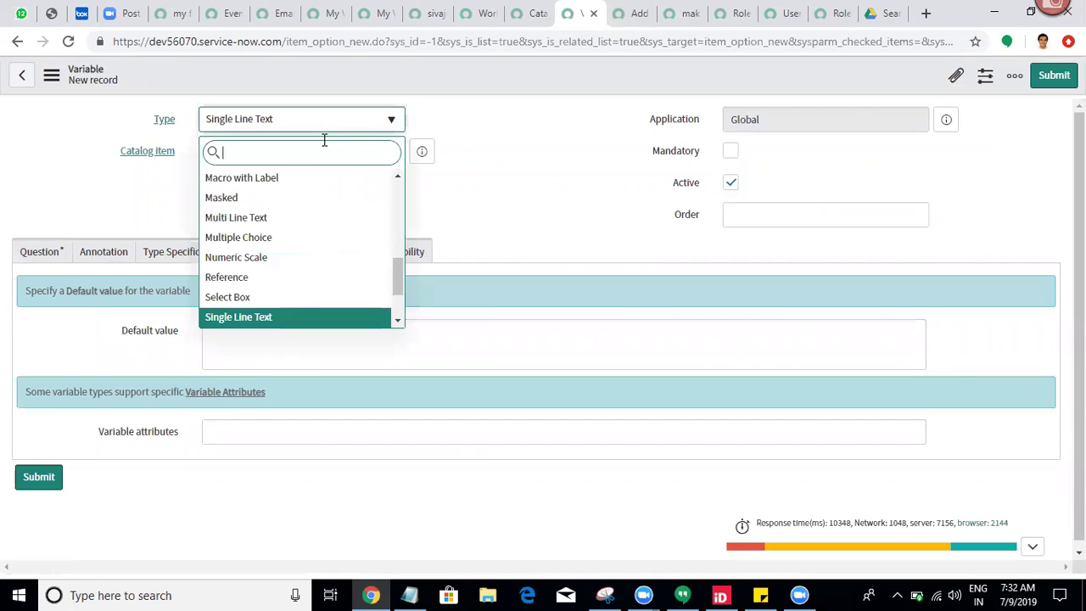
{"action": "left_click", "coordinate": [326, 147]}
{"action": "type", "text": "se"}
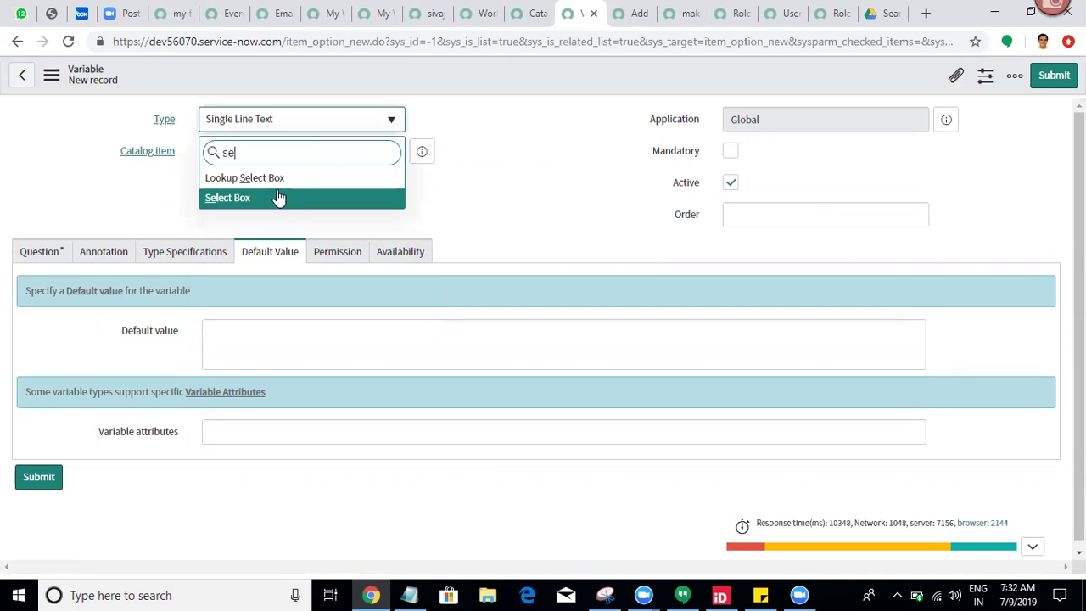
{"action": "key", "text": "Return"}
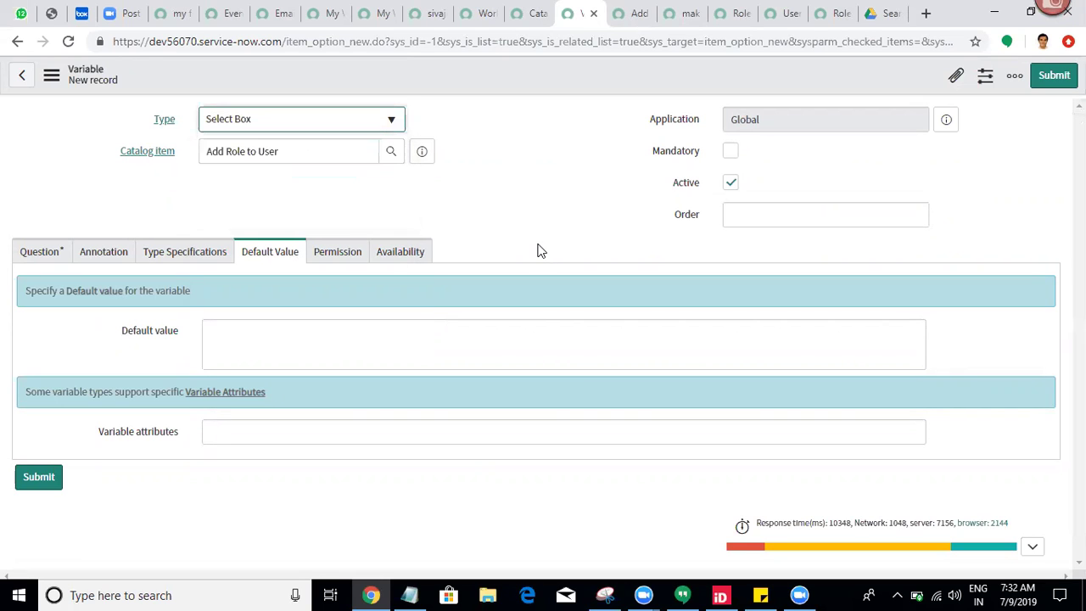
{"action": "right_click", "coordinate": [691, 67]}
{"action": "left_click", "coordinate": [713, 73]}
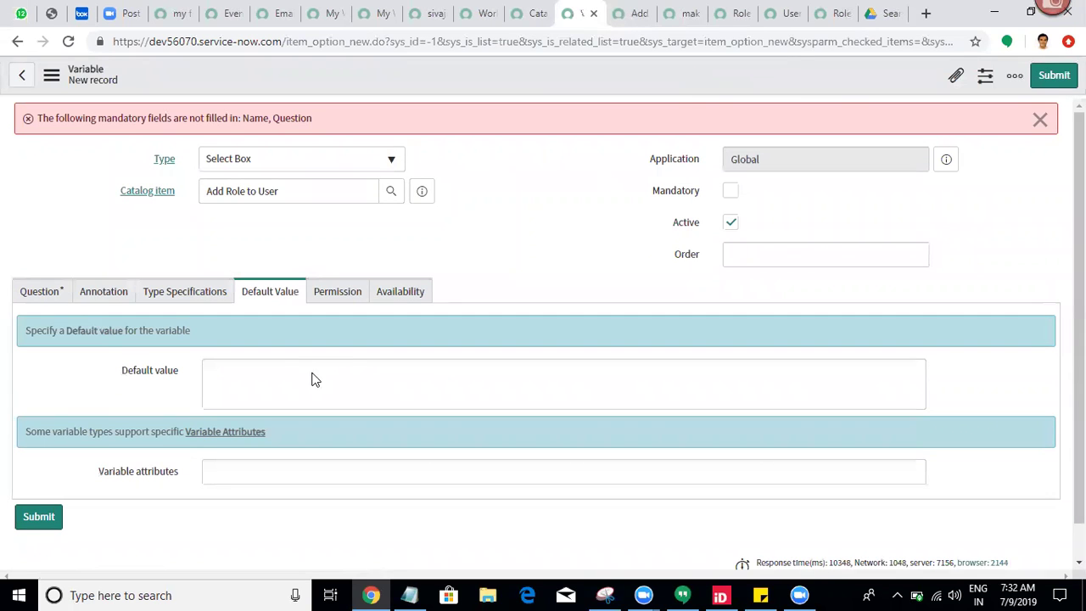
Step: Enter 'server type' as the question, let the name fill in as server_type, and save
{"action": "left_click", "coordinate": [31, 293]}
{"action": "left_click", "coordinate": [244, 374]}
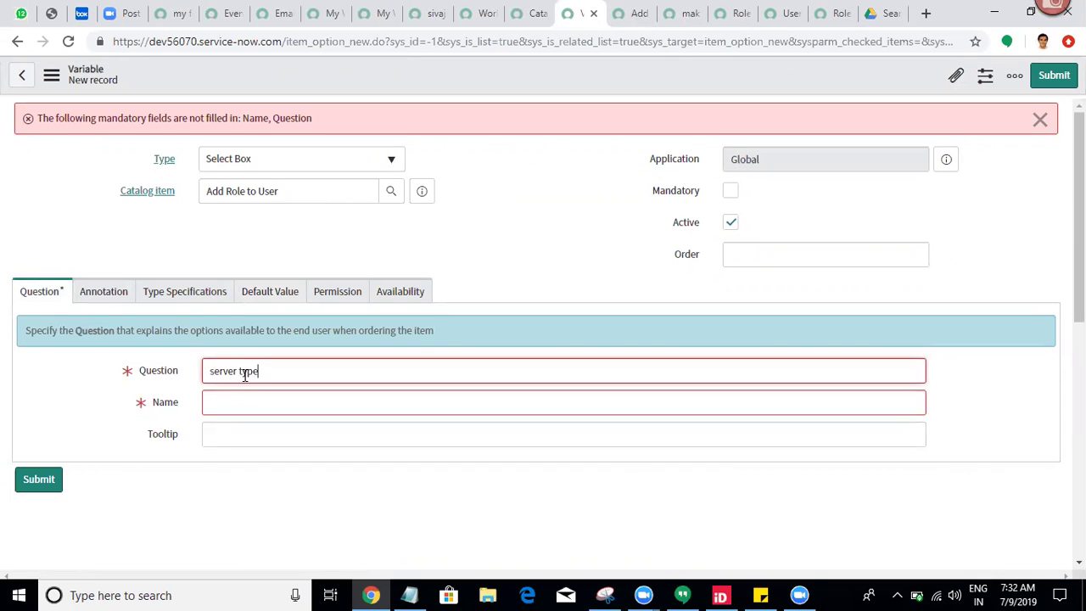
{"action": "left_click", "coordinate": [87, 251]}
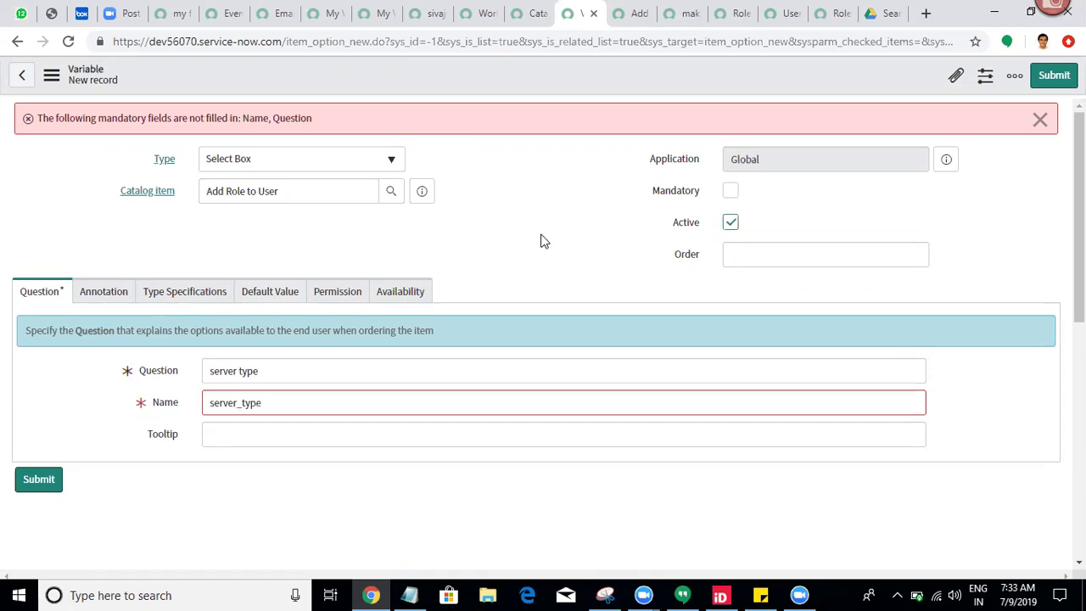
{"action": "right_click", "coordinate": [393, 65]}
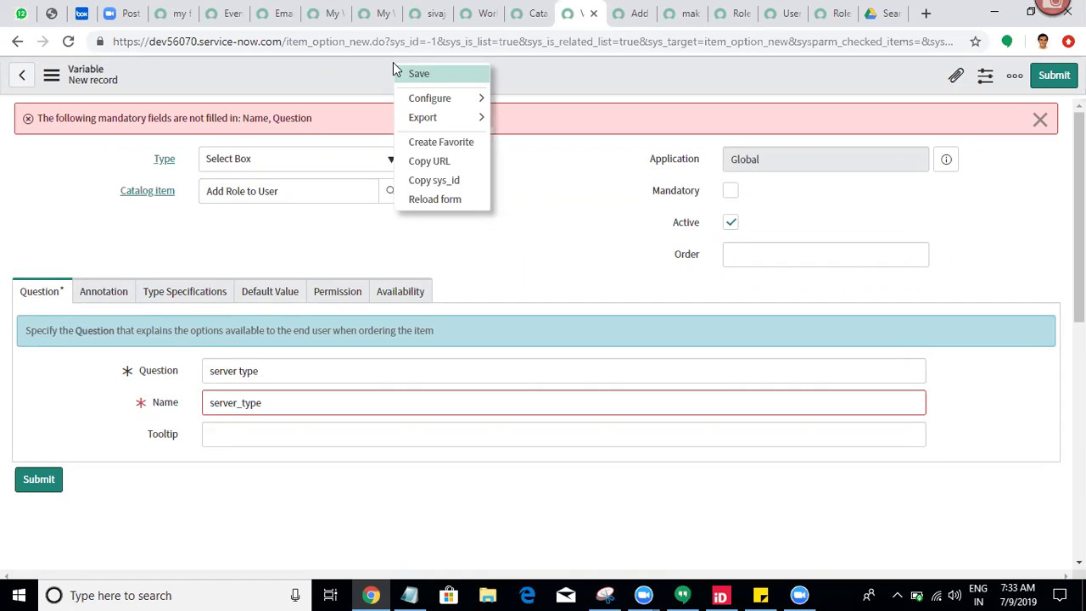
{"action": "left_click", "coordinate": [501, 219]}
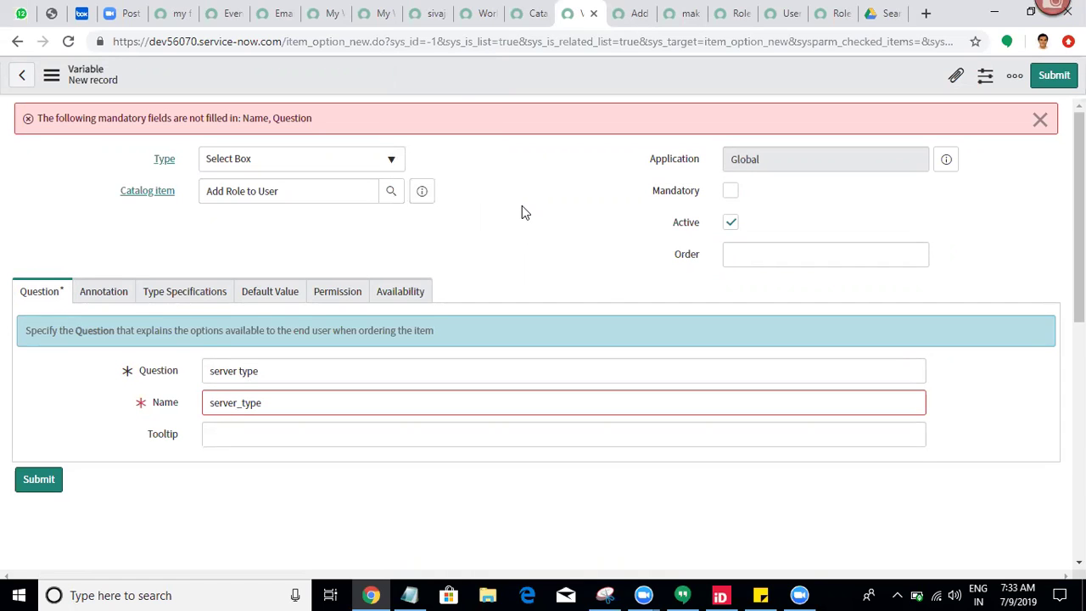
{"action": "right_click", "coordinate": [426, 65]}
{"action": "left_click", "coordinate": [441, 83]}
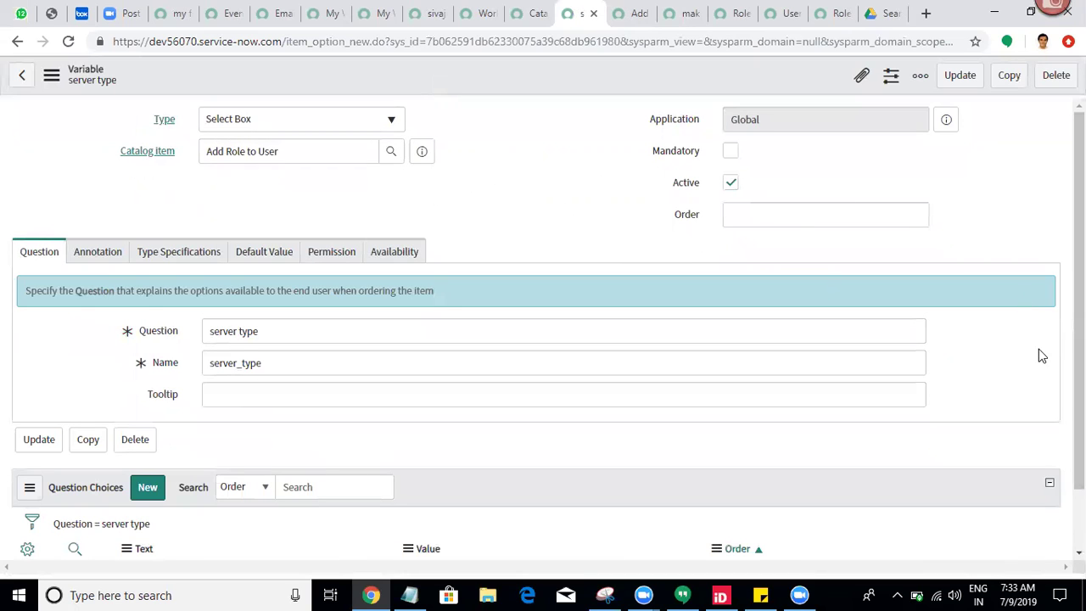
Step: Add a question choice with text and value 'virtual' and submit it
{"action": "scroll", "coordinate": [591, 492], "scroll_direction": "down", "scroll_amount": 2}
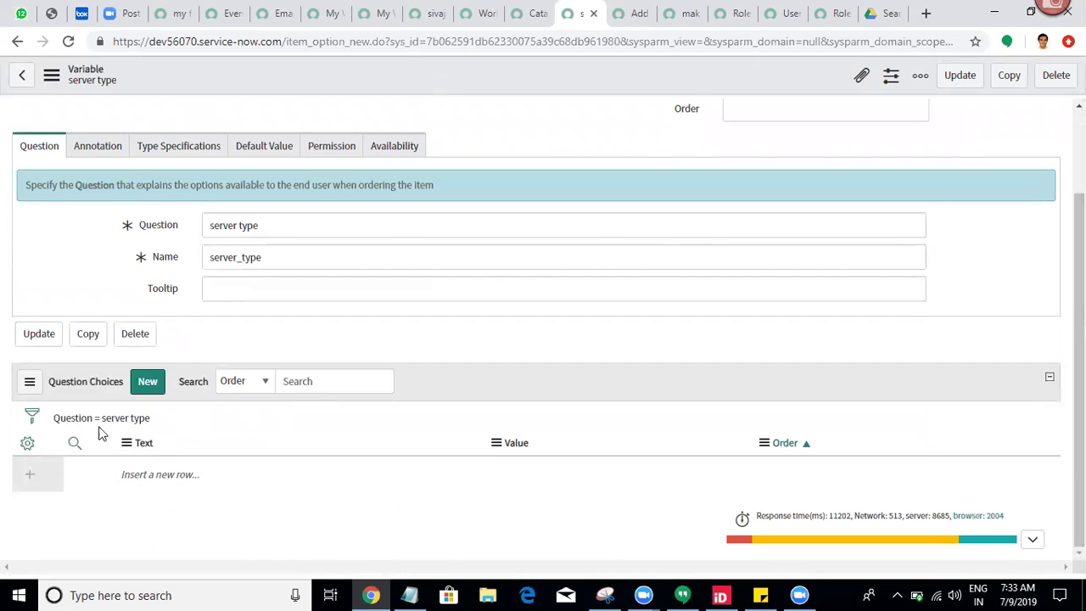
{"action": "left_click", "coordinate": [149, 382]}
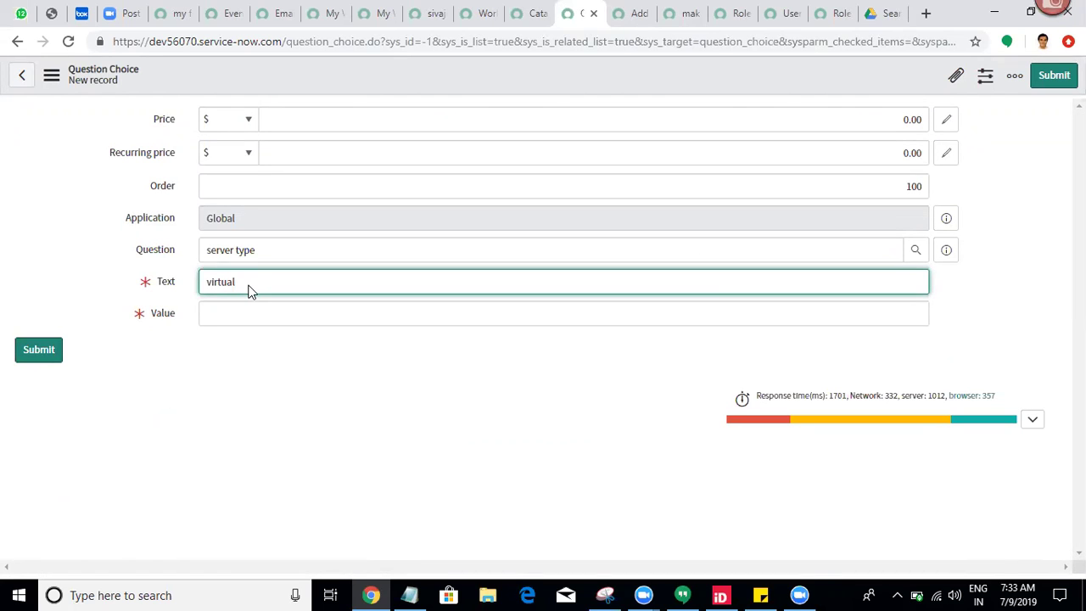
{"action": "key", "text": "ctrl+s"}
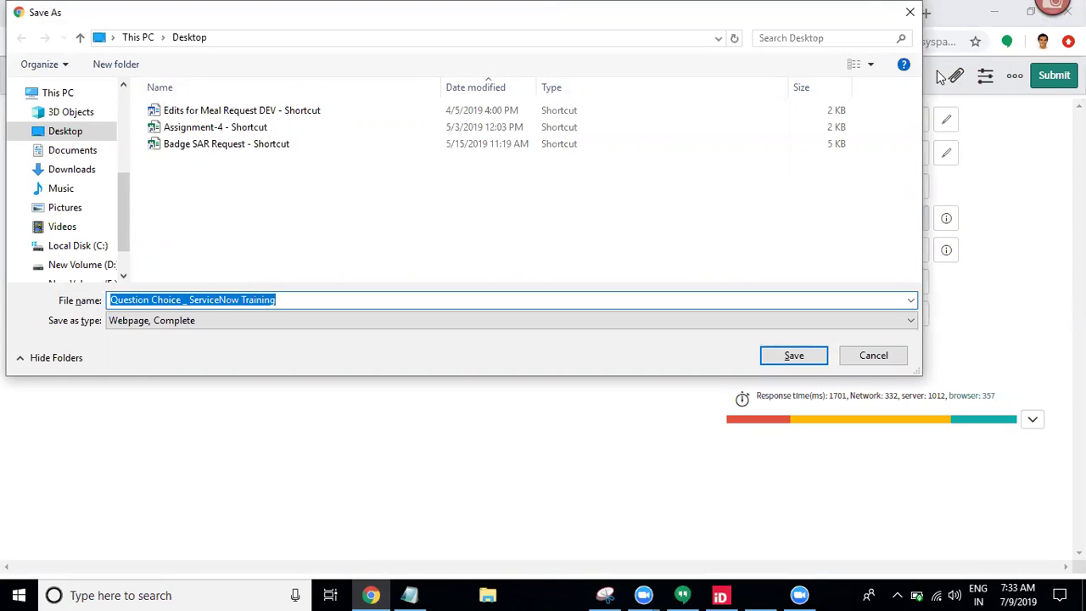
{"action": "left_click", "coordinate": [905, 16]}
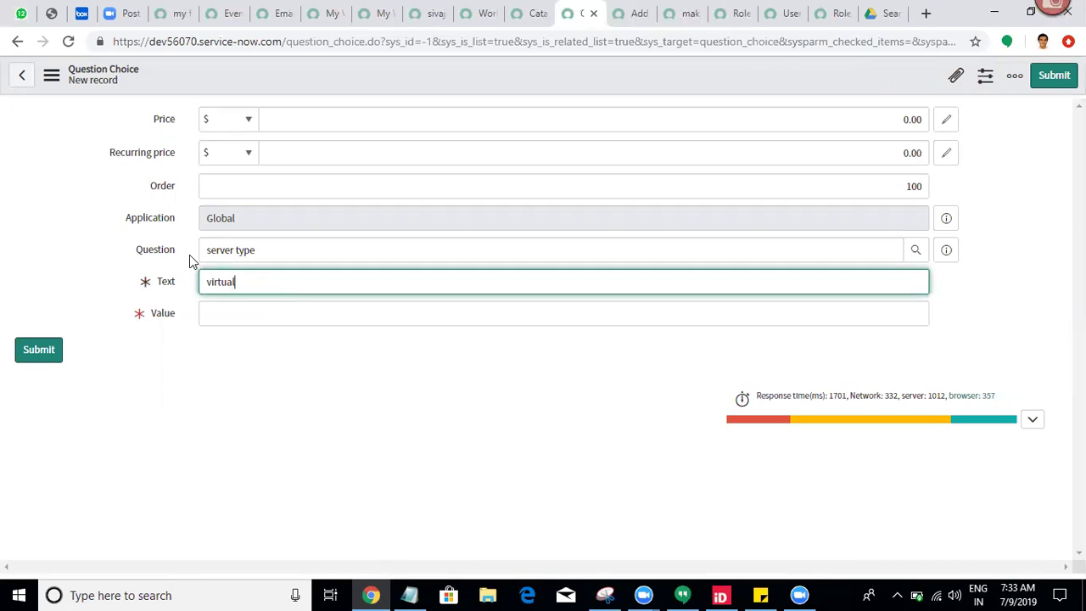
{"action": "double_click", "coordinate": [234, 284]}
{"action": "key", "text": "ctrl+c"}
{"action": "left_click", "coordinate": [237, 313]}
{"action": "key", "text": "ctrl+v"}
{"action": "left_click", "coordinate": [1053, 75]}
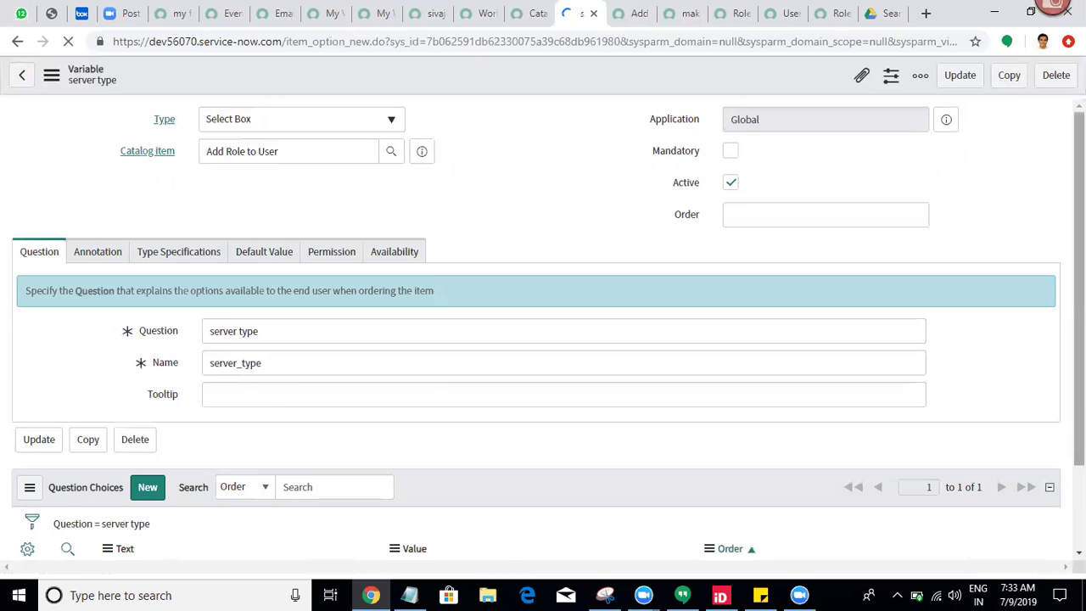
{"action": "scroll", "coordinate": [431, 441], "scroll_direction": "down", "scroll_amount": 2}
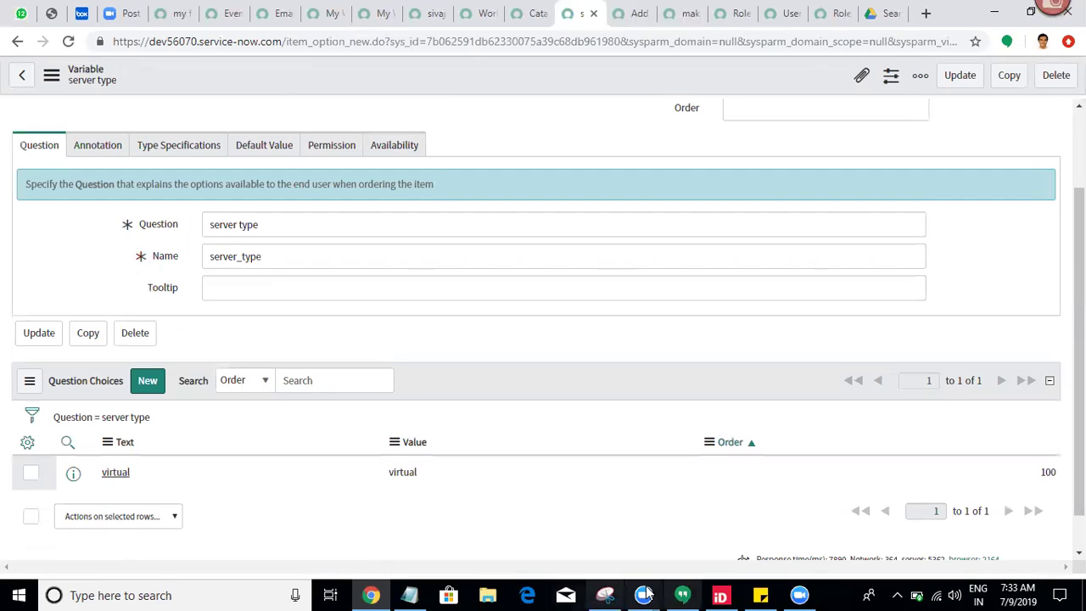
Step: Look over the requirements and other open records, then return to the server type variable
{"action": "left_click", "coordinate": [878, 13]}
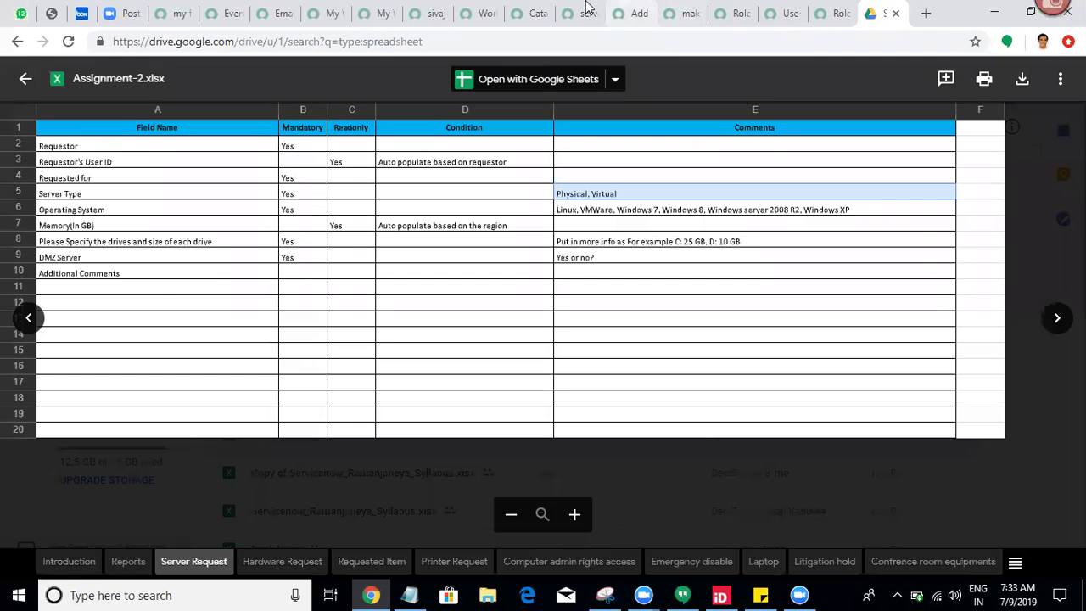
{"action": "left_click", "coordinate": [619, 10]}
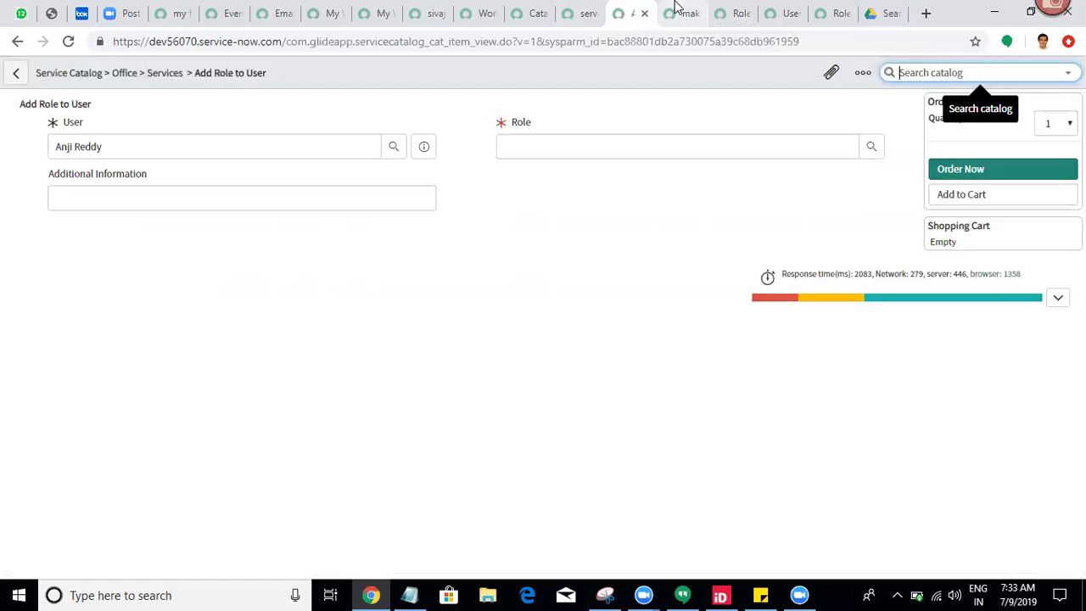
{"action": "left_click", "coordinate": [676, 8]}
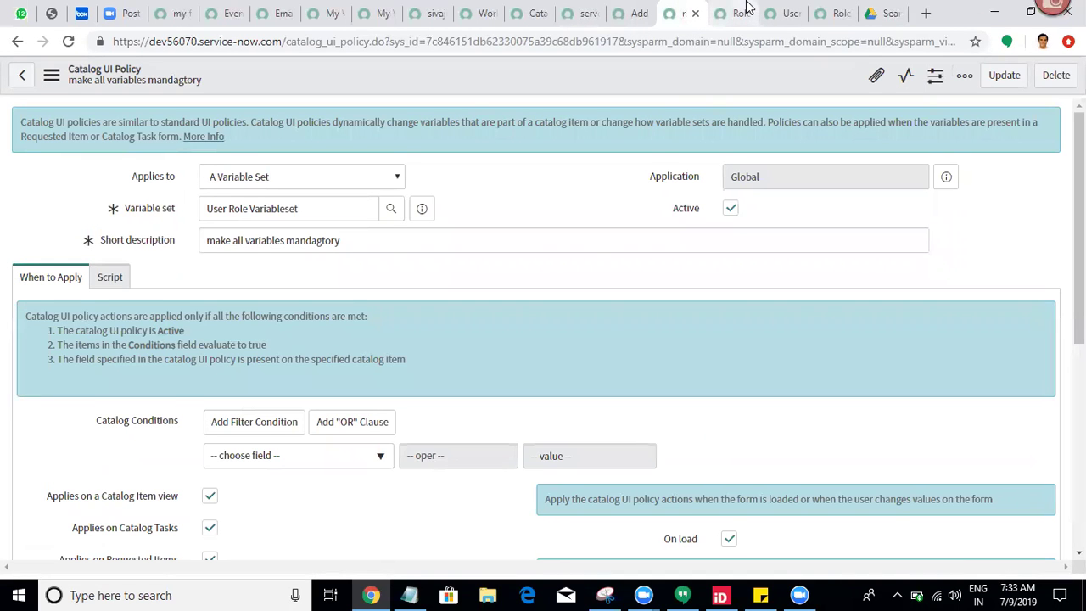
{"action": "left_click", "coordinate": [747, 8]}
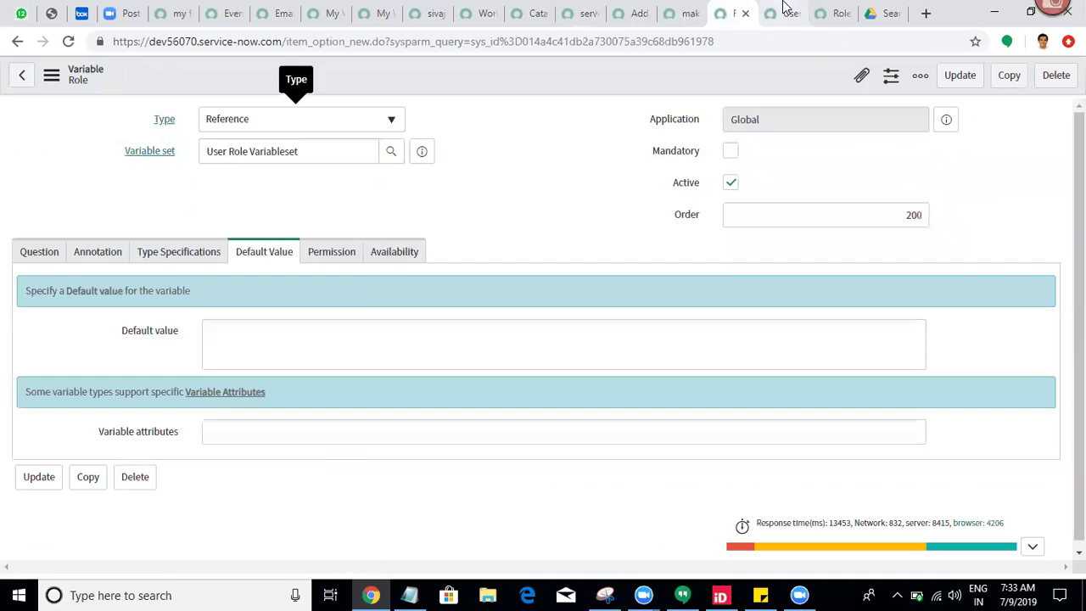
{"action": "left_click", "coordinate": [782, 11]}
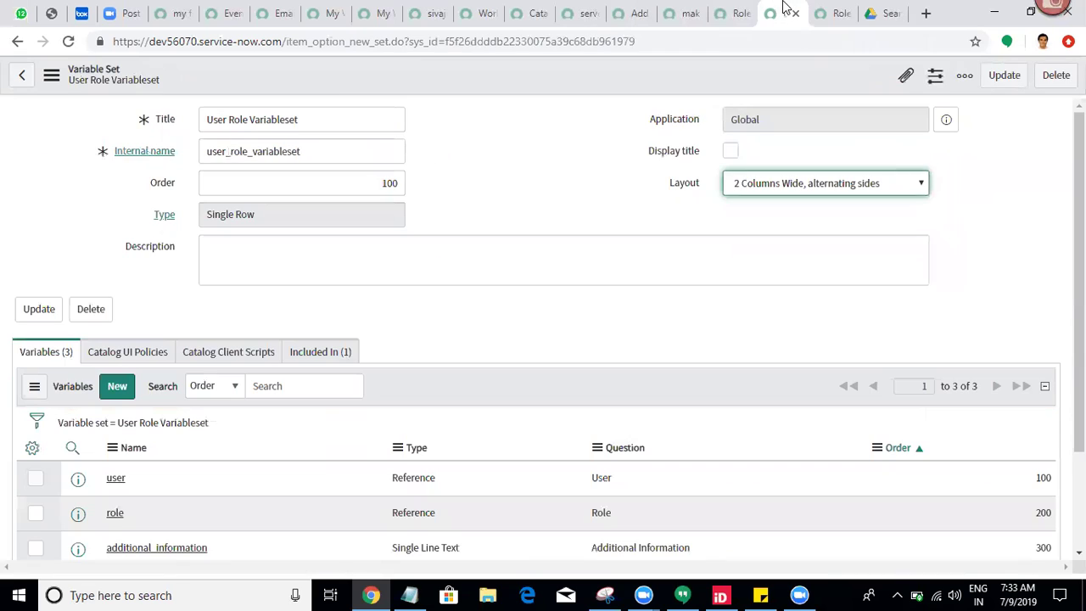
{"action": "left_click", "coordinate": [594, 10]}
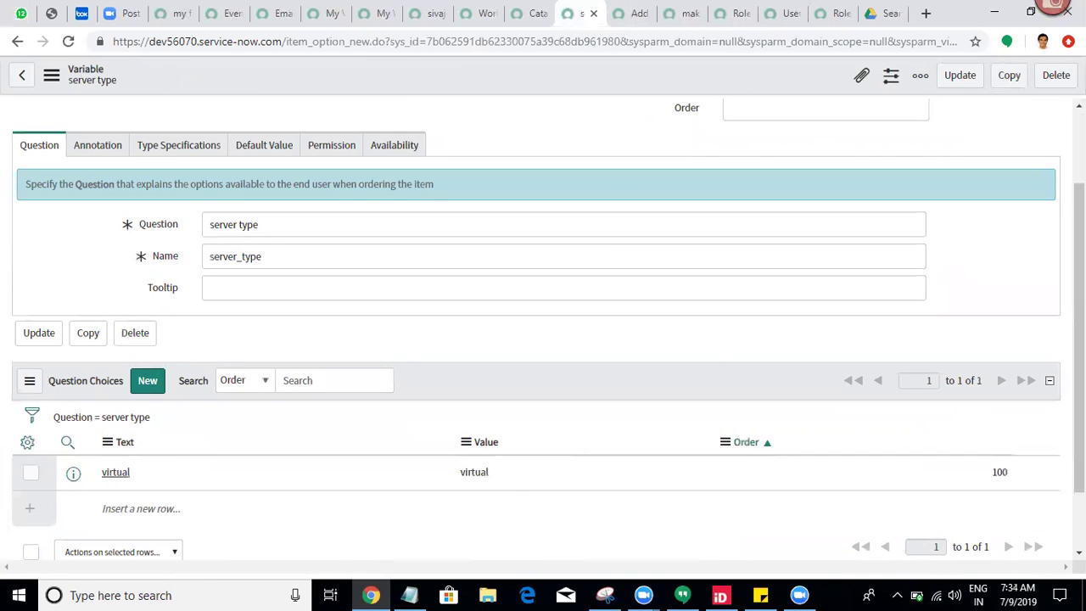
{"action": "scroll", "coordinate": [543, 339], "scroll_direction": "down", "scroll_amount": 1}
Step: Add a second question choice with text and value 'physical' at order 200
{"action": "left_click", "coordinate": [140, 305]}
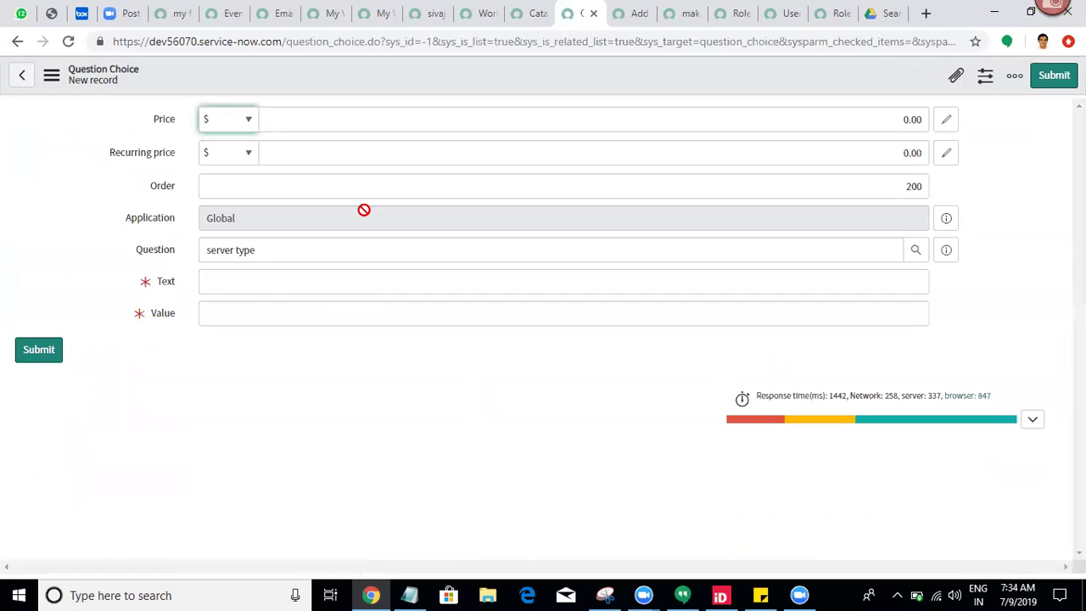
{"action": "left_click", "coordinate": [245, 276]}
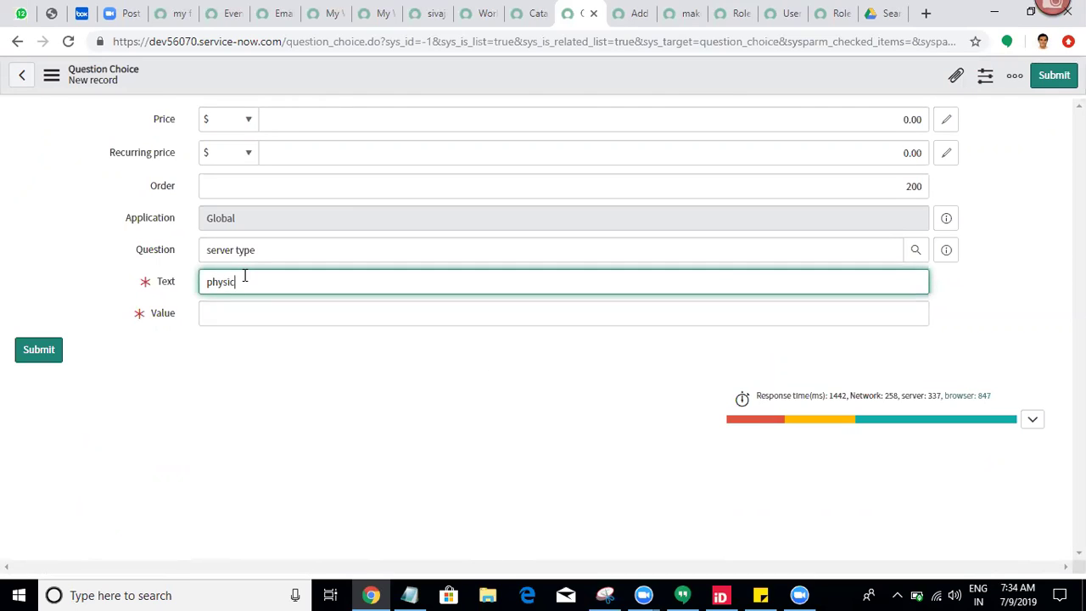
{"action": "key", "text": "ctrl+a"}
{"action": "left_click", "coordinate": [245, 317]}
{"action": "key", "text": "ctrl+v"}
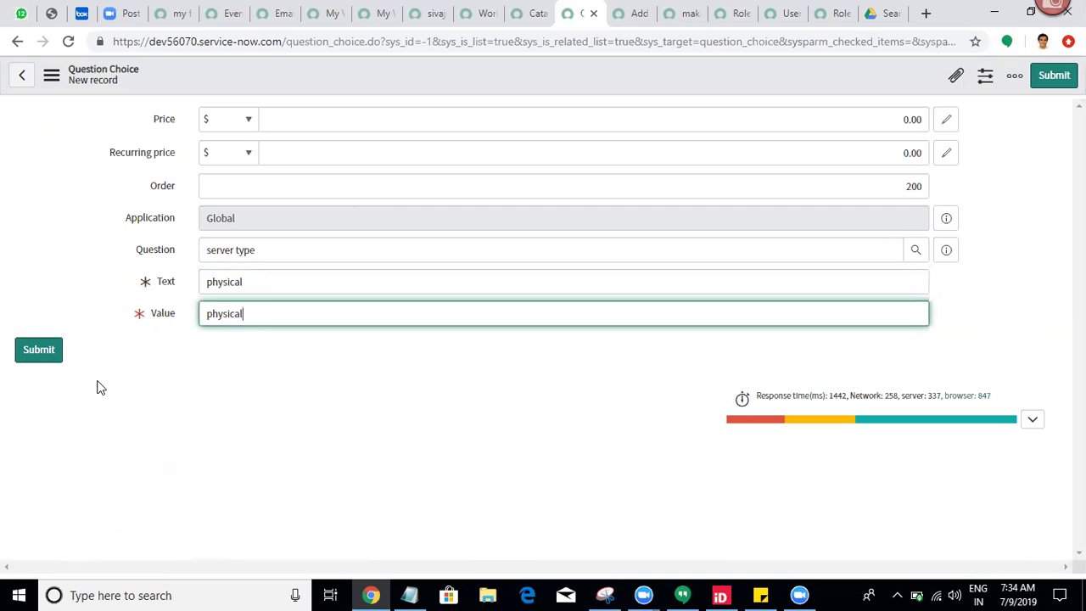
{"action": "left_click", "coordinate": [29, 359]}
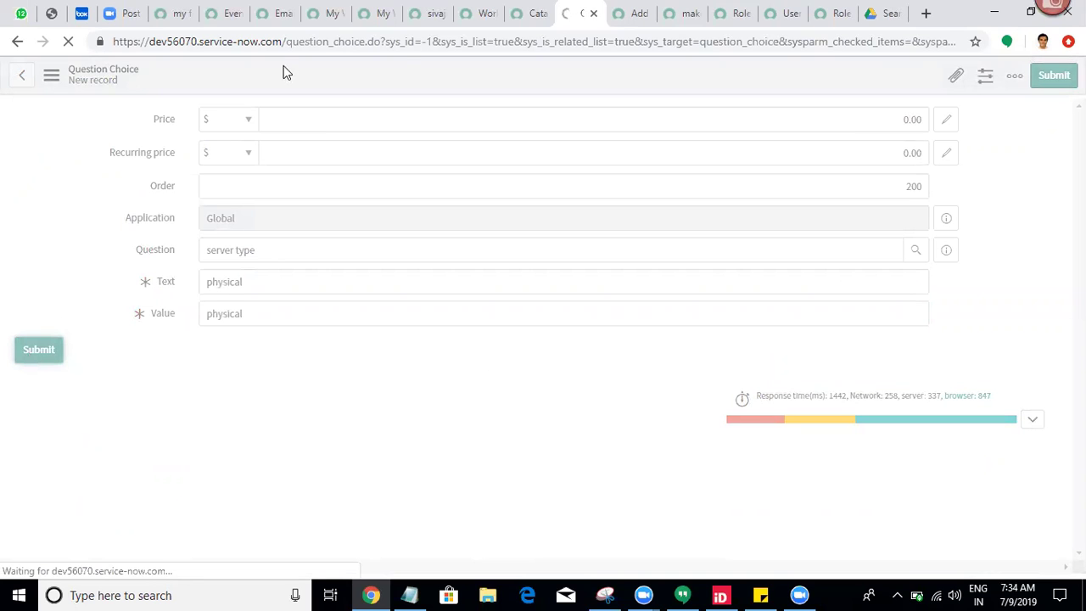
{"action": "left_click", "coordinate": [628, 10]}
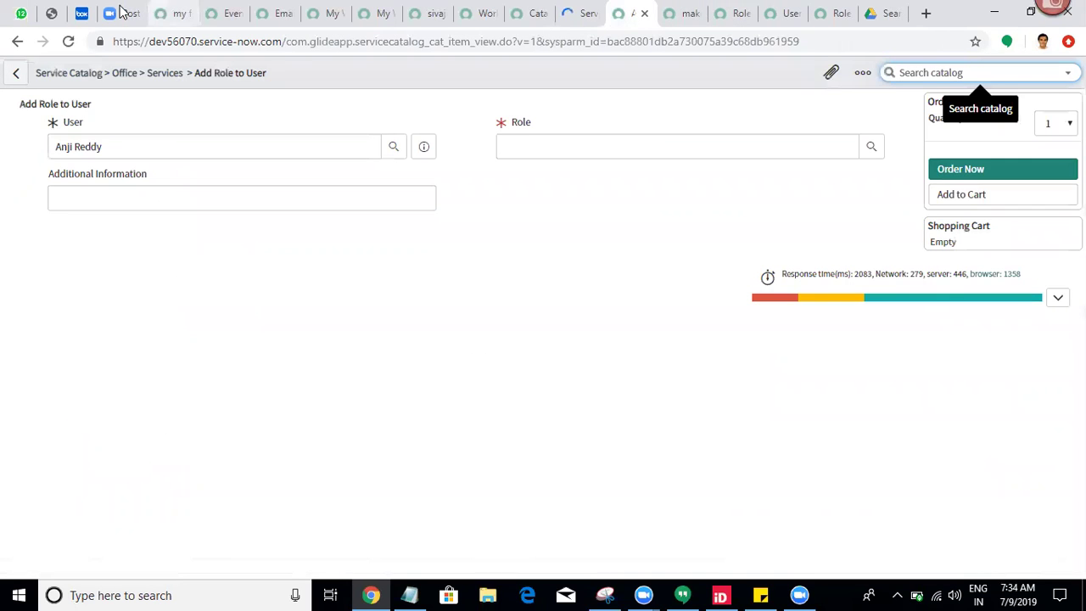
Step: Reload Add Role to User, check server type lists virtual and physical, then return to the variable
{"action": "left_click", "coordinate": [67, 42]}
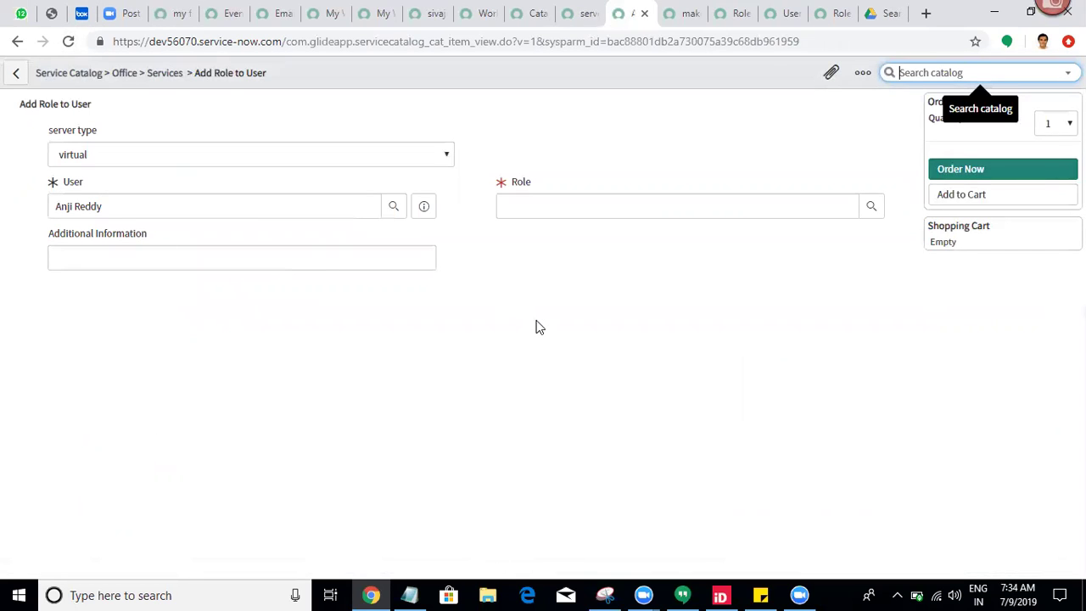
{"action": "left_click", "coordinate": [262, 156]}
{"action": "left_click", "coordinate": [262, 157]}
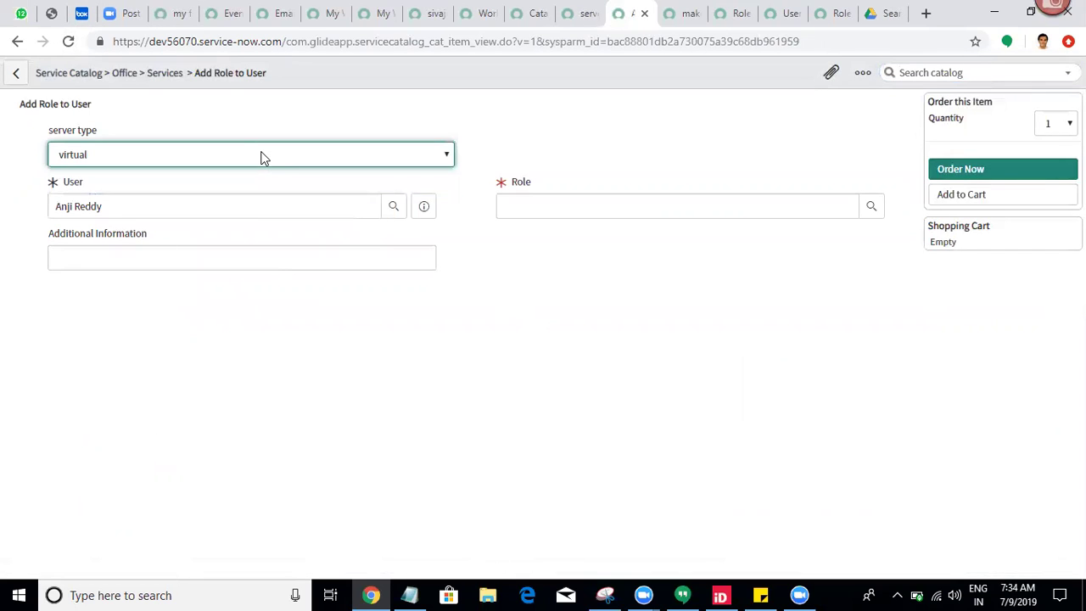
{"action": "left_click", "coordinate": [262, 155]}
{"action": "left_click", "coordinate": [262, 155]}
{"action": "left_click", "coordinate": [262, 155]}
{"action": "left_click", "coordinate": [262, 155]}
{"action": "left_click", "coordinate": [262, 156]}
{"action": "left_click", "coordinate": [581, 12]}
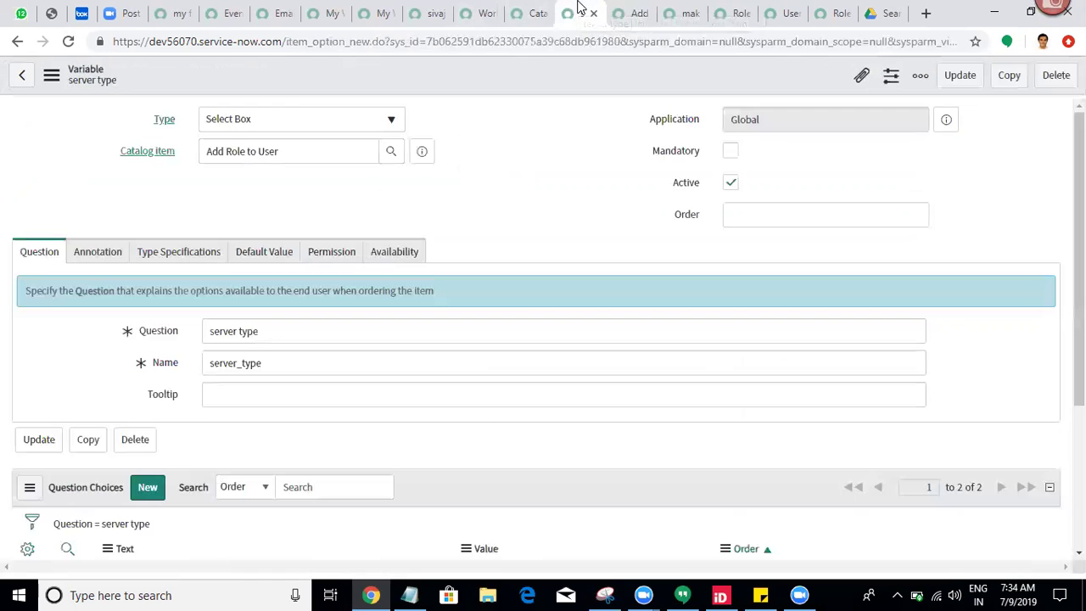
Step: Enable Include none on the server type variable, save it, and reload the Add Role to User item
{"action": "left_click", "coordinate": [179, 254]}
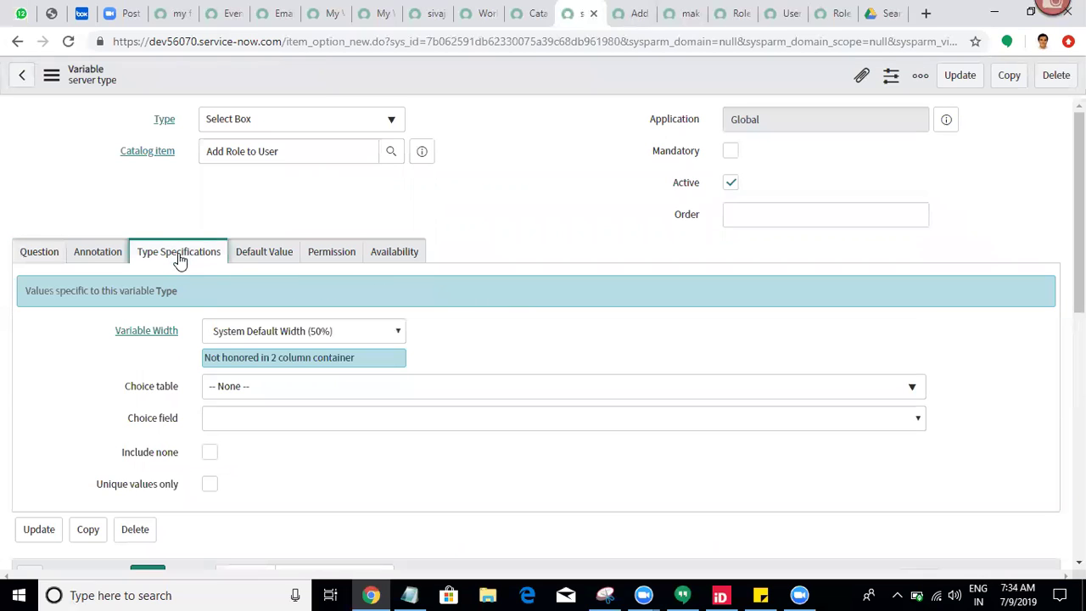
{"action": "left_click", "coordinate": [209, 452]}
{"action": "right_click", "coordinate": [428, 75]}
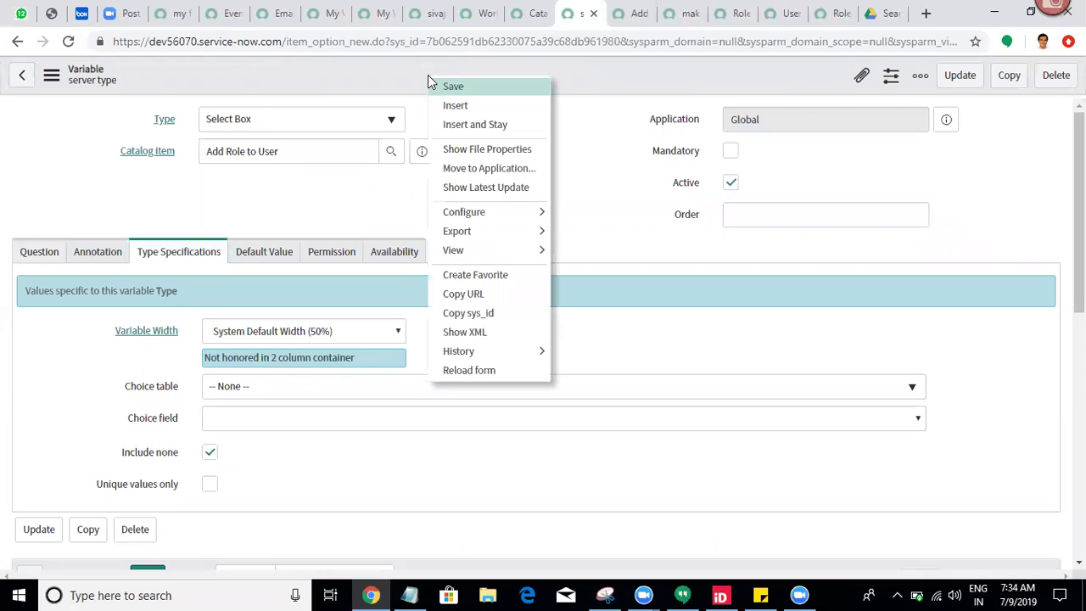
{"action": "left_click", "coordinate": [443, 88]}
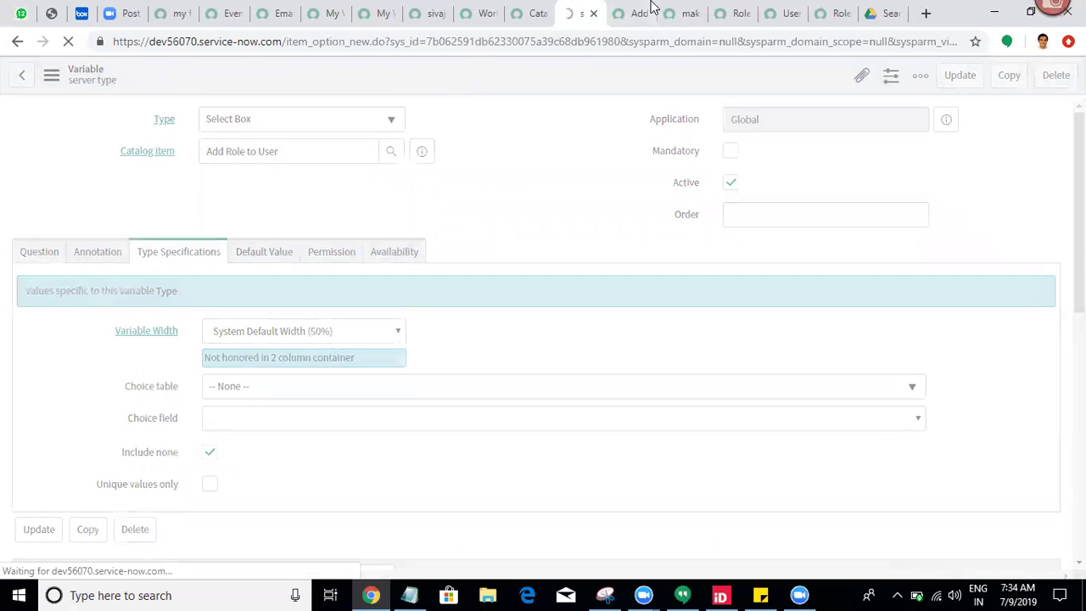
{"action": "left_click", "coordinate": [636, 12]}
{"action": "left_click", "coordinate": [68, 43]}
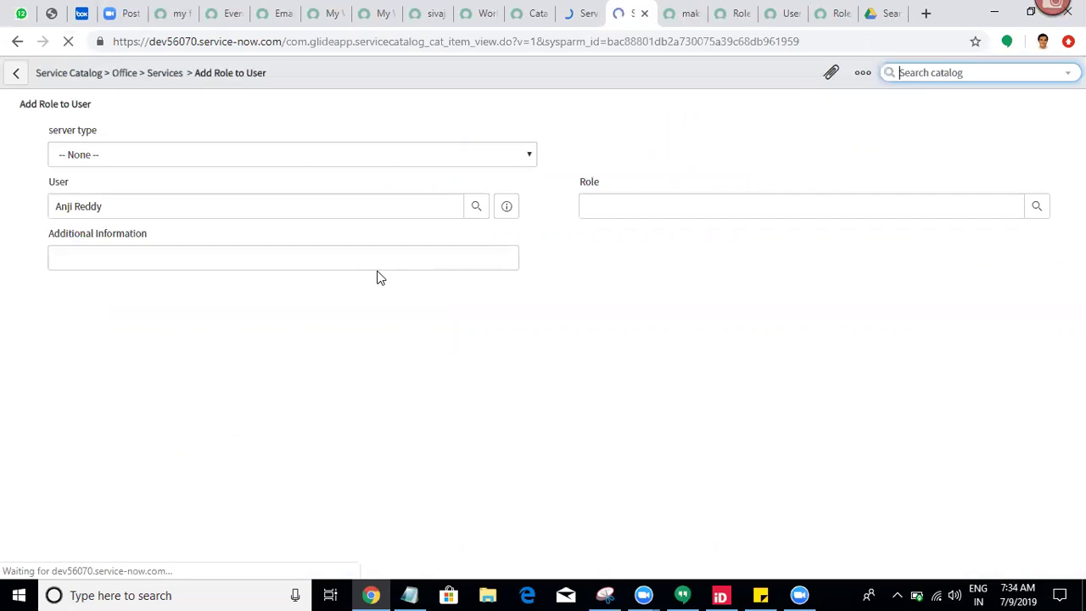
Step: Check the server type choices and cross-check them against the variable definition
{"action": "left_click", "coordinate": [98, 161]}
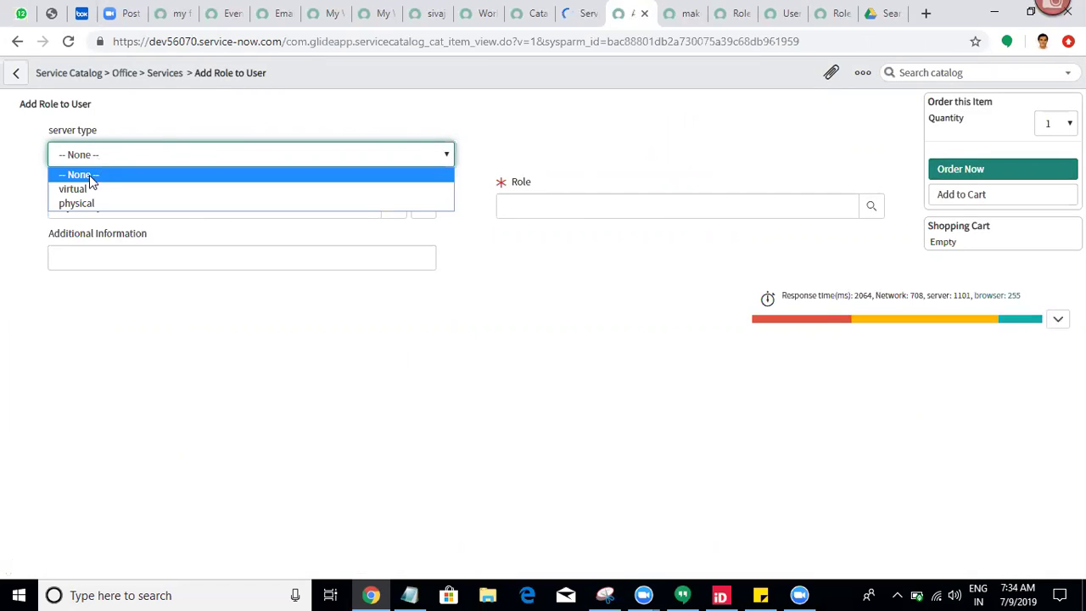
{"action": "left_click", "coordinate": [499, 150]}
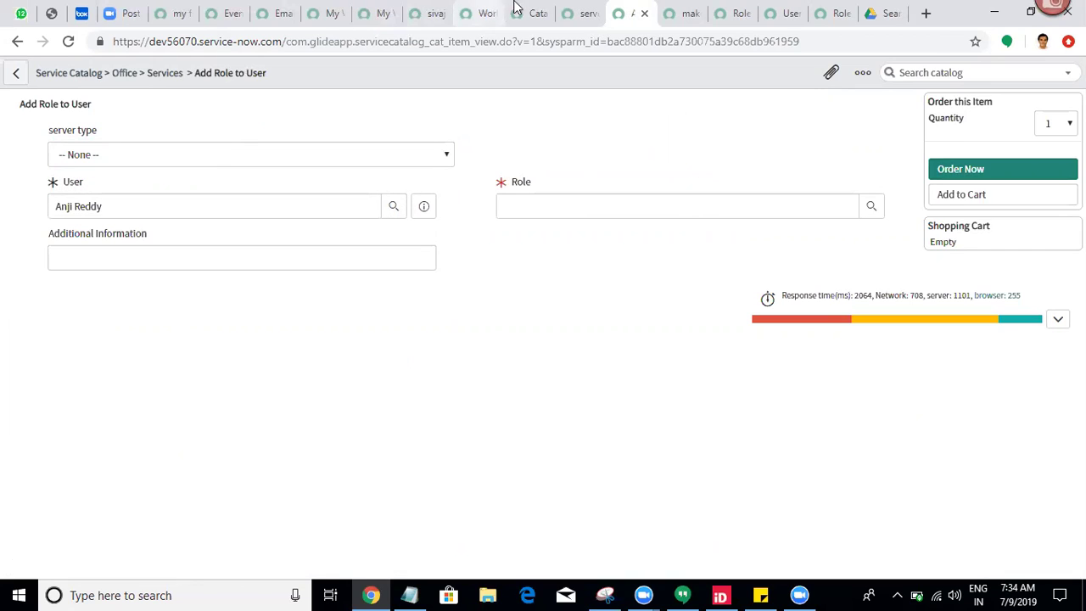
{"action": "left_click", "coordinate": [597, 10]}
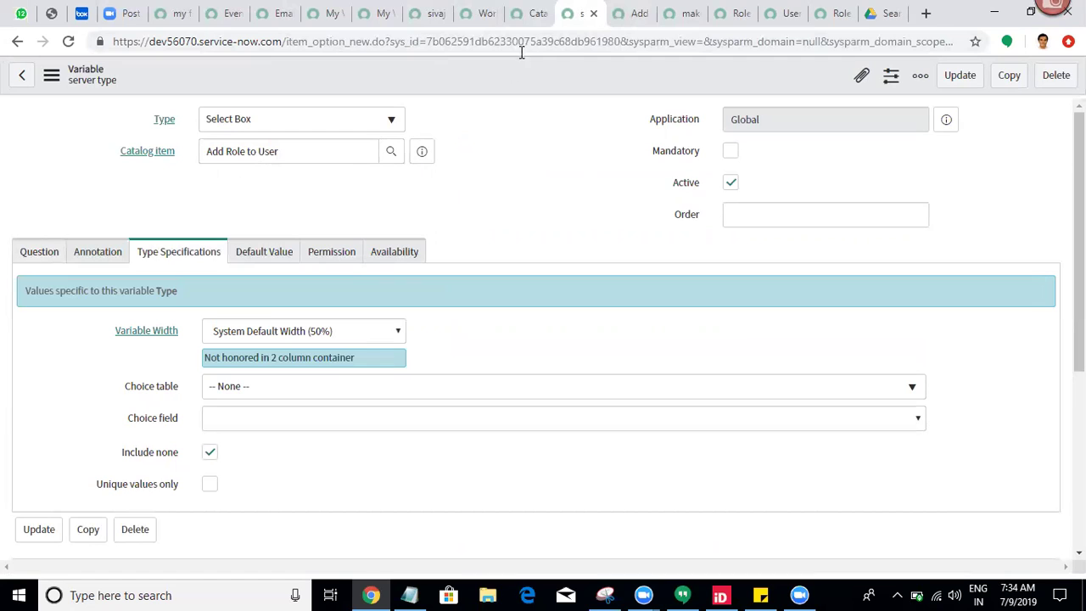
{"action": "left_click", "coordinate": [618, 10]}
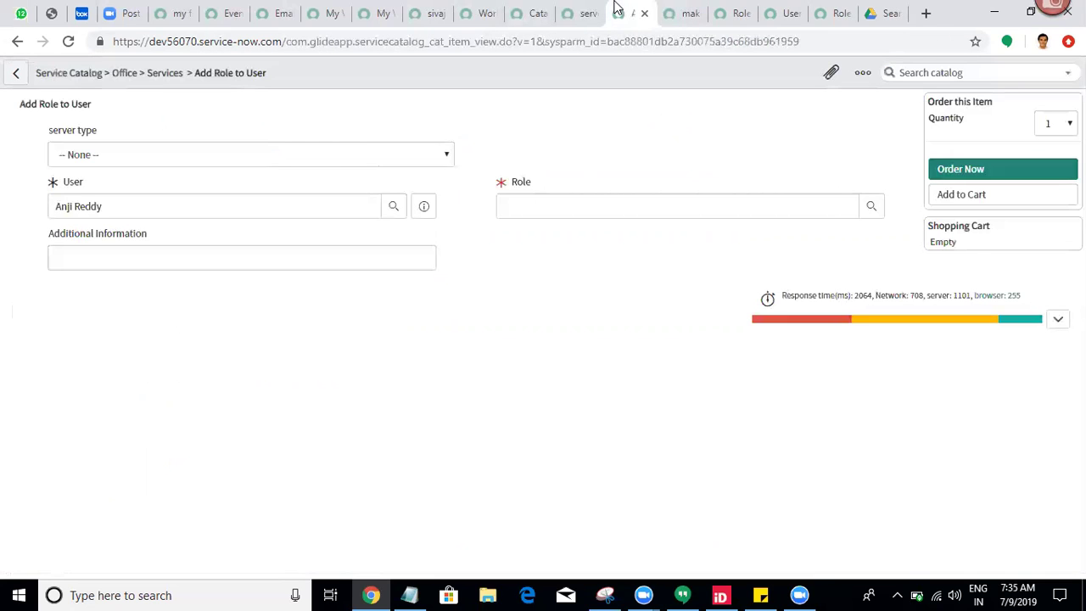
Step: Recheck server type shows None, virtual and physical, then switch to the Assignment-2.xlsx preview
{"action": "left_click", "coordinate": [214, 164]}
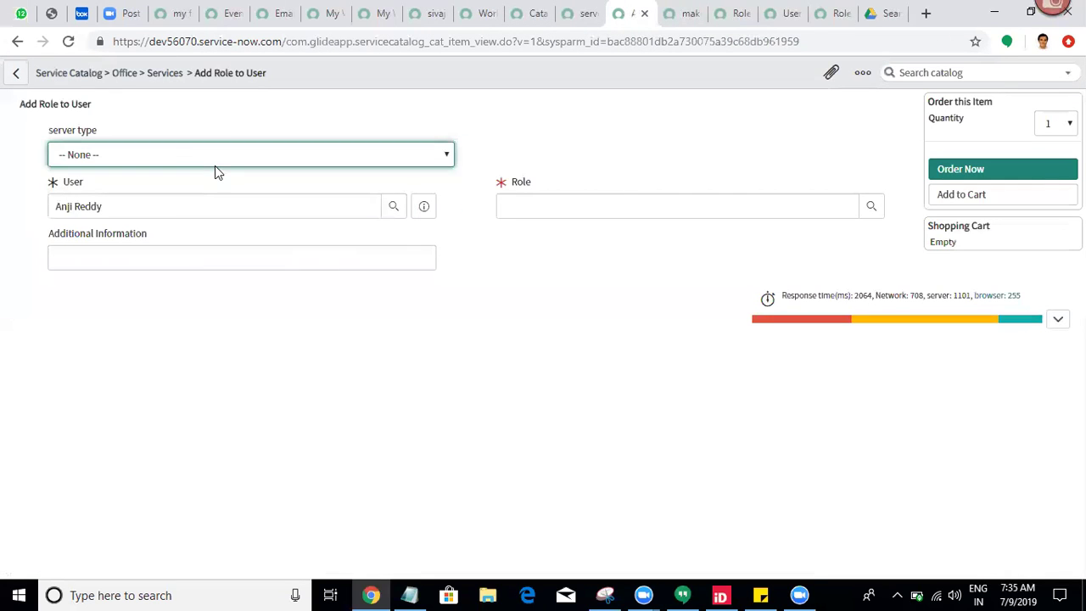
{"action": "left_click", "coordinate": [215, 166]}
{"action": "left_click", "coordinate": [215, 165]}
{"action": "left_click", "coordinate": [215, 165]}
{"action": "left_click", "coordinate": [214, 165]}
{"action": "left_click", "coordinate": [699, 182]}
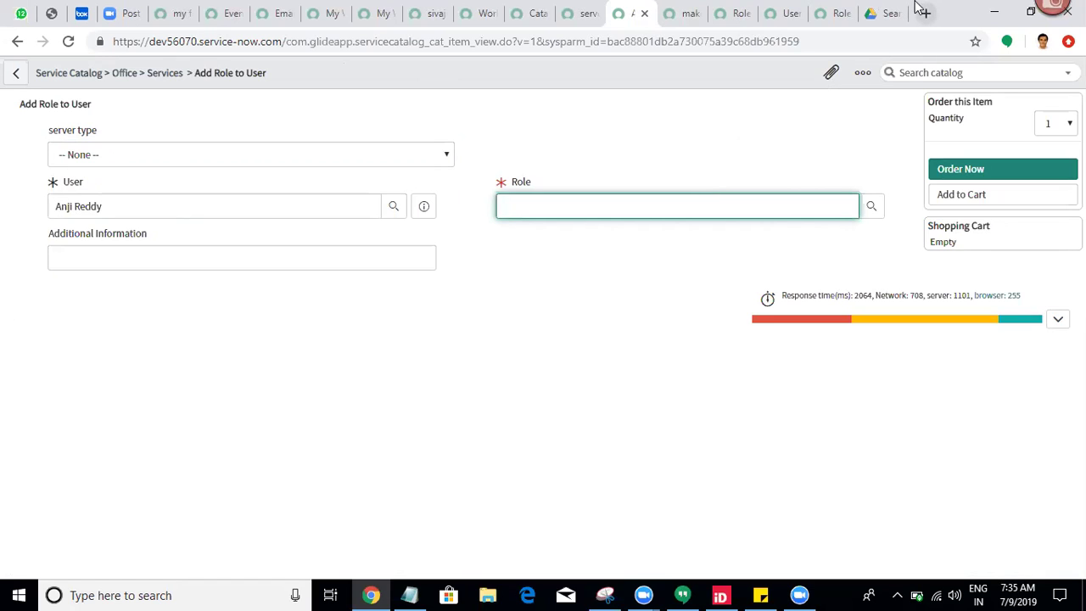
{"action": "left_click", "coordinate": [887, 14]}
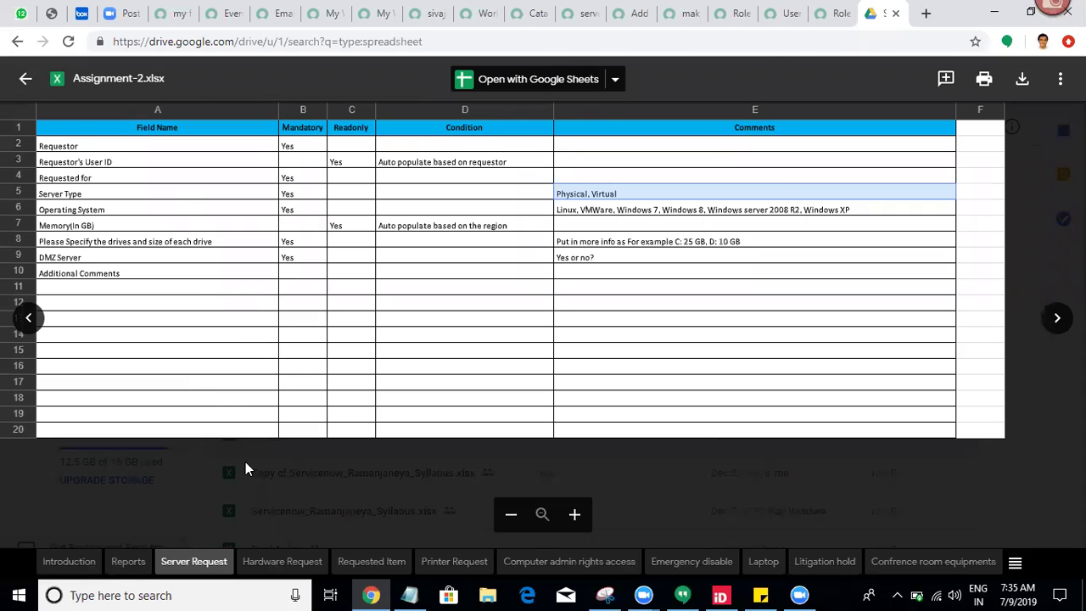
Step: Review the Hardware Request, Requested Item, Printer Request, Introduction and Server Request sheets, then open Share
{"action": "left_click", "coordinate": [278, 563]}
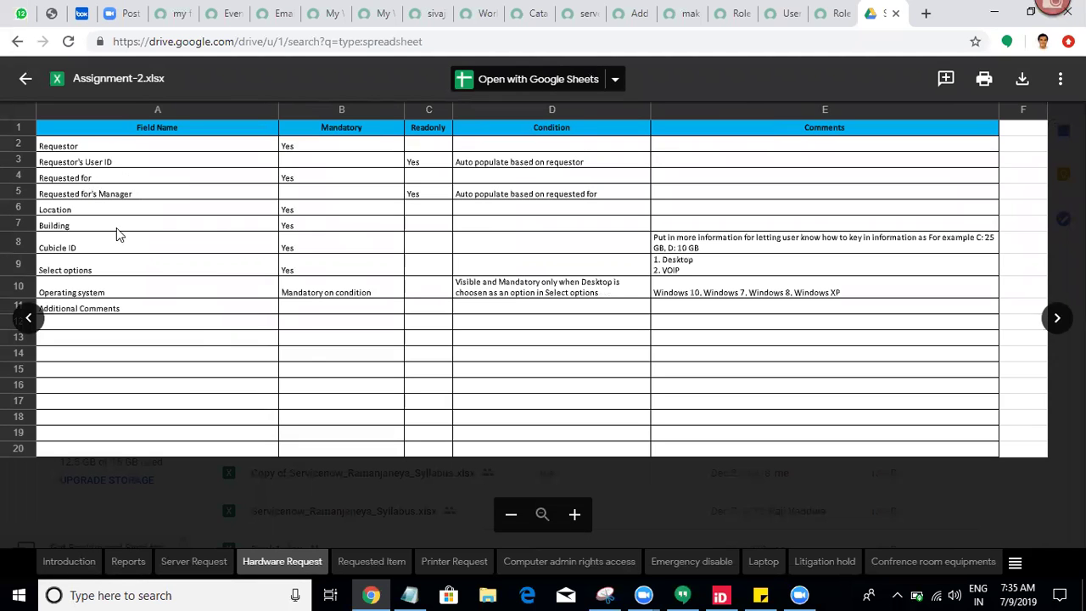
{"action": "left_click", "coordinate": [375, 565]}
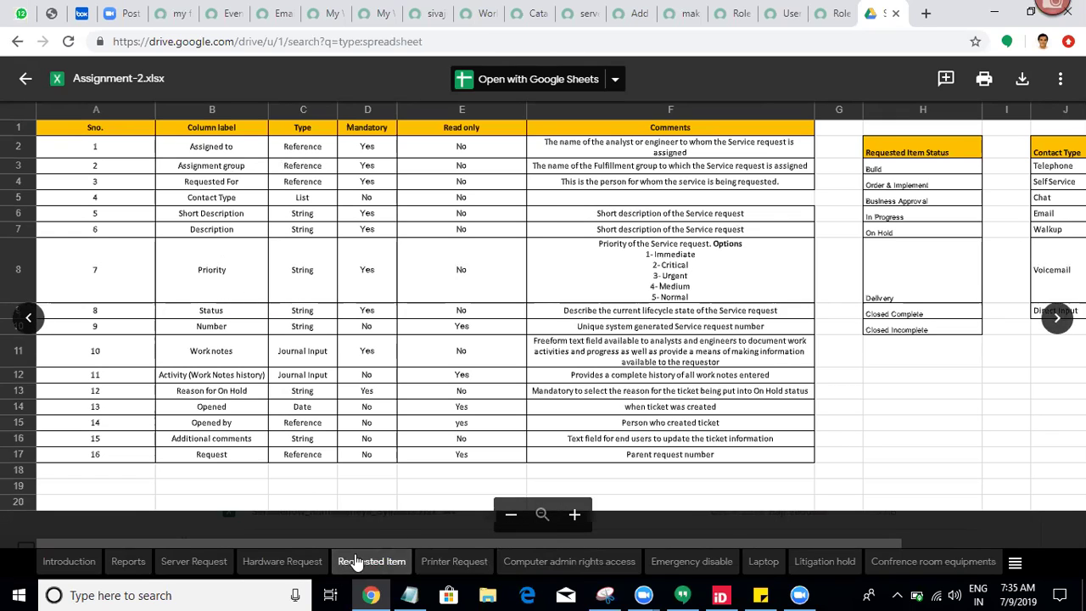
{"action": "left_click", "coordinate": [445, 555]}
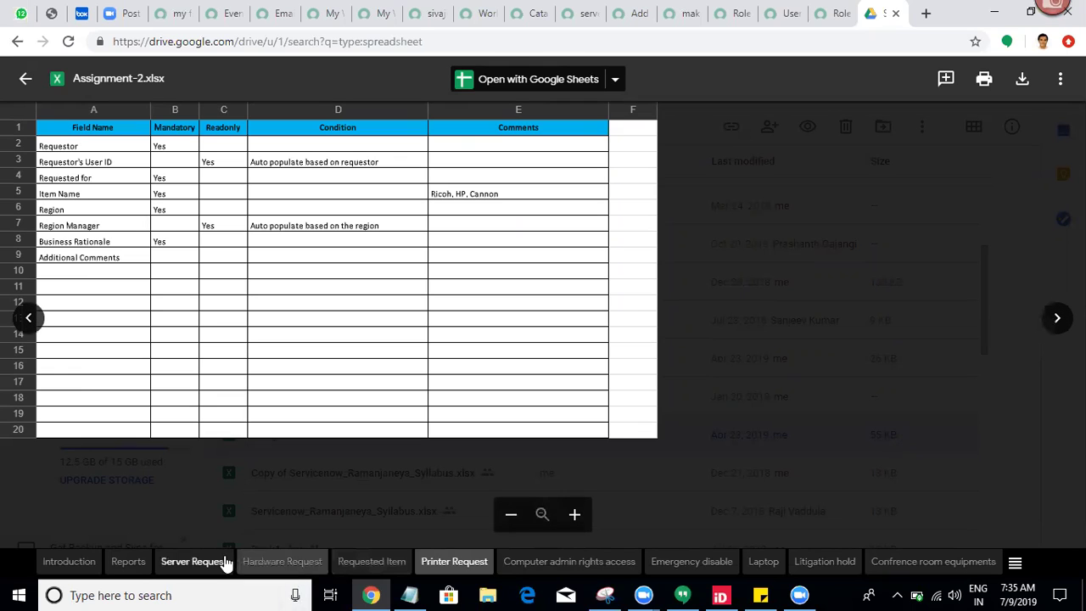
{"action": "left_click", "coordinate": [71, 567]}
{"action": "left_click_drag", "start_coordinate": [159, 240], "coordinate": [161, 248]}
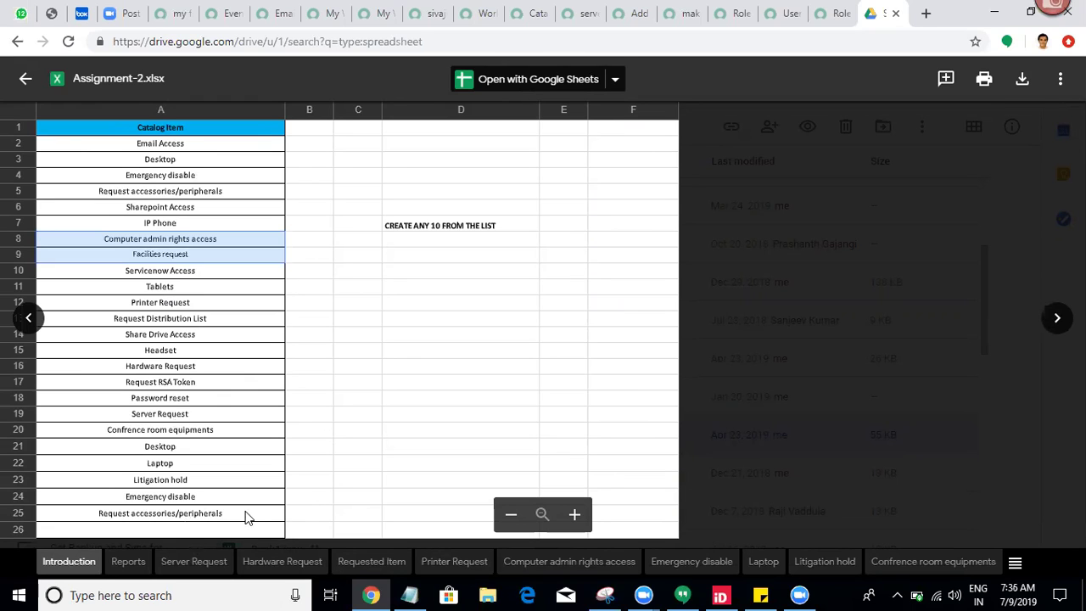
{"action": "left_click", "coordinate": [212, 565]}
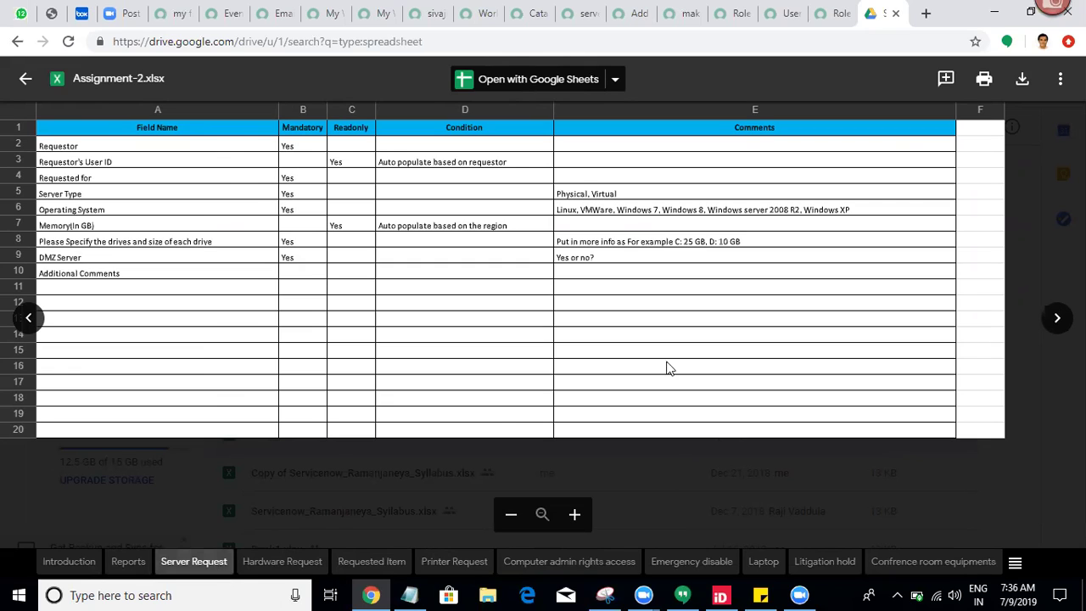
{"action": "left_click", "coordinate": [1060, 78]}
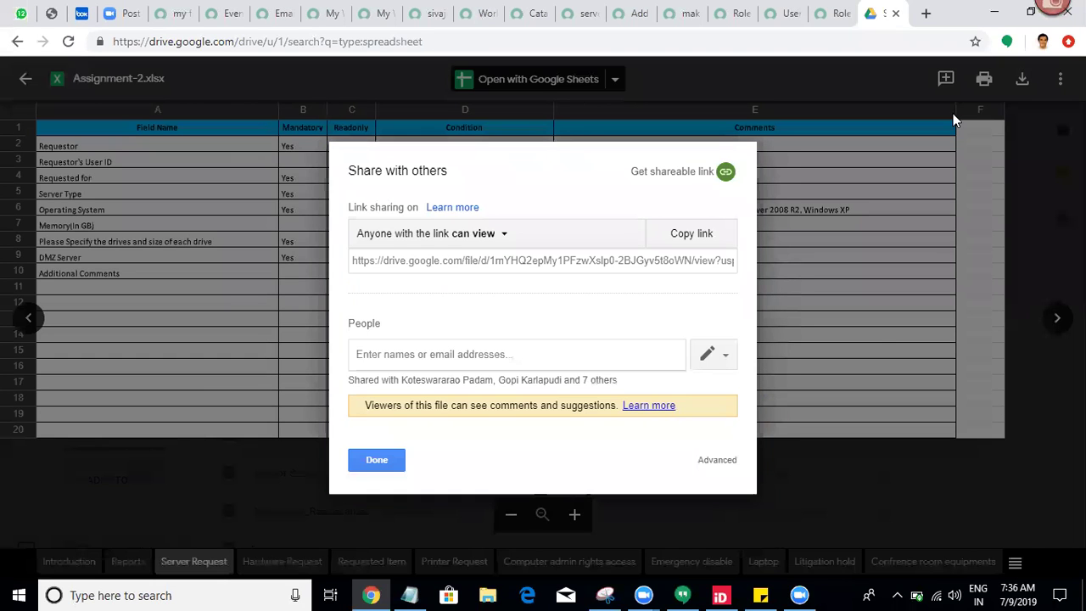
Step: Set new people to Can view and add the first recipient's e-mail address
{"action": "left_click", "coordinate": [727, 359]}
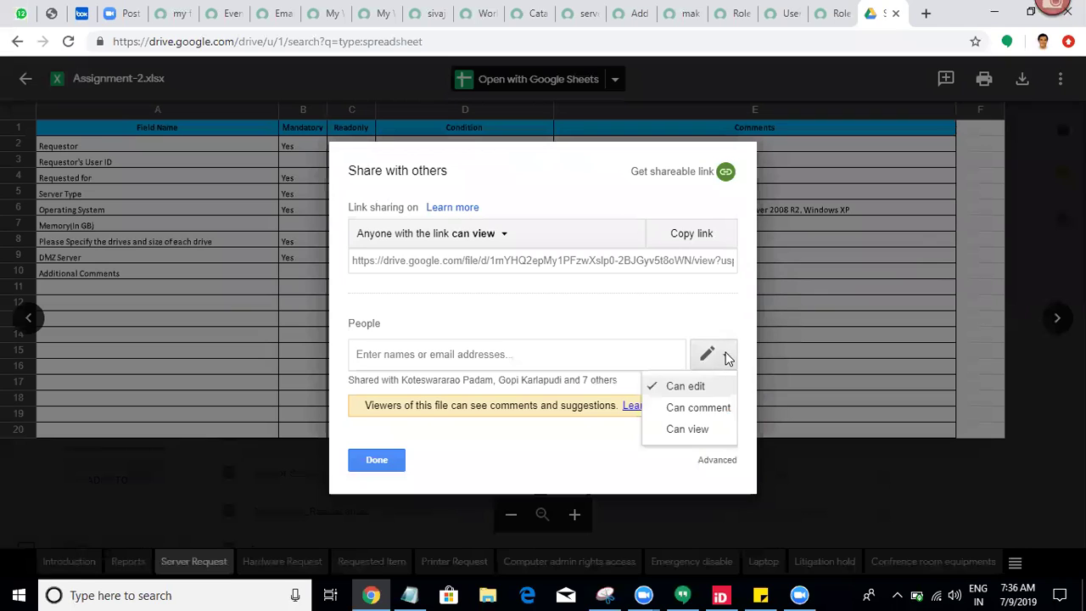
{"action": "left_click", "coordinate": [692, 434]}
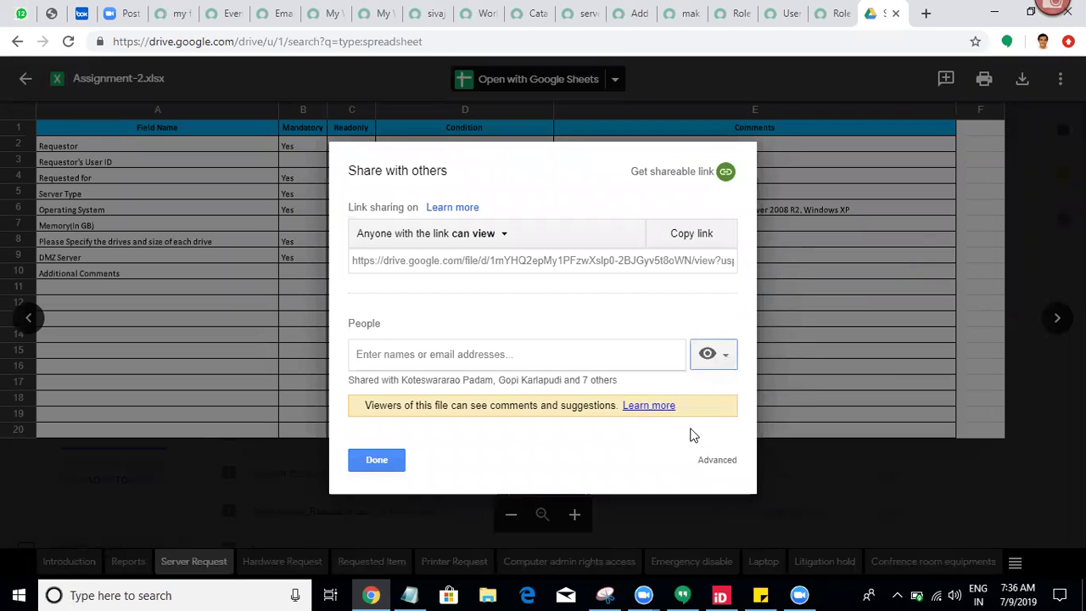
{"action": "left_click", "coordinate": [498, 355]}
{"action": "type", "text": "v"}
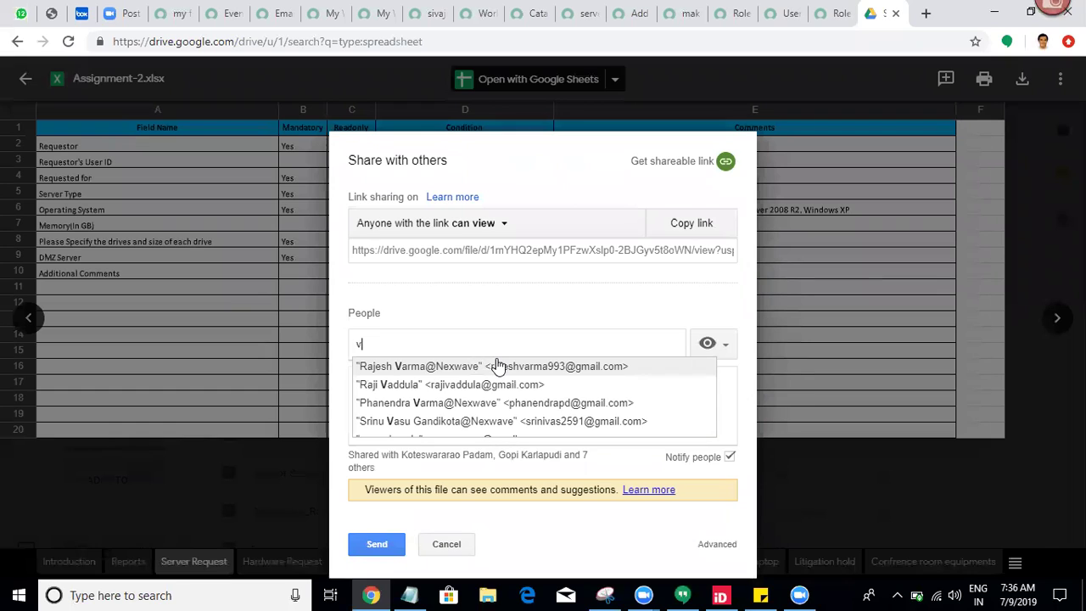
{"action": "key", "text": "BackSpace"}
{"action": "type", "text": "gv"}
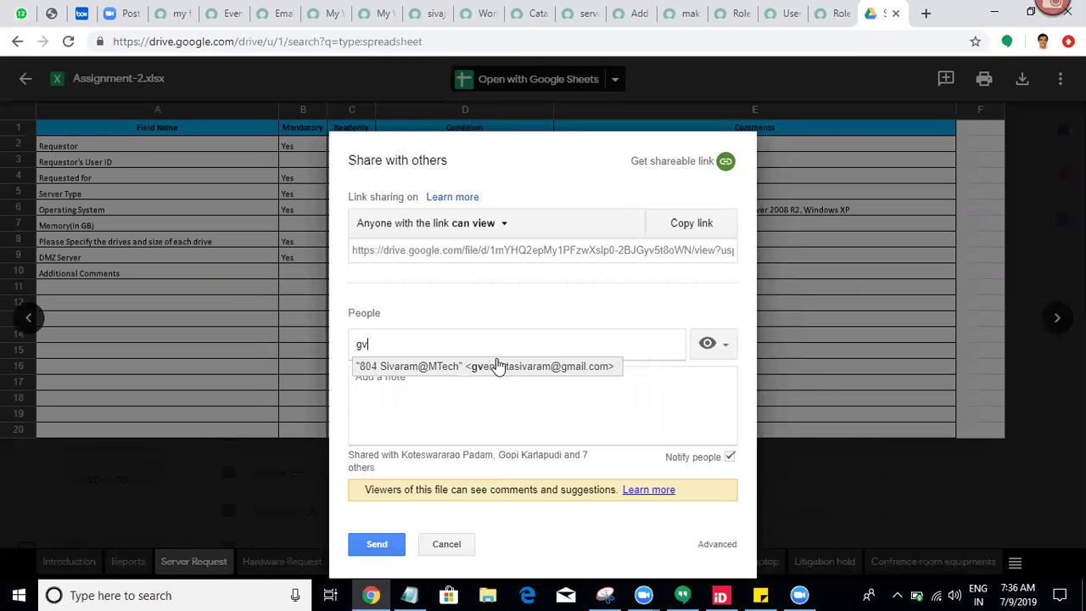
{"action": "key", "text": "BackSpace"}
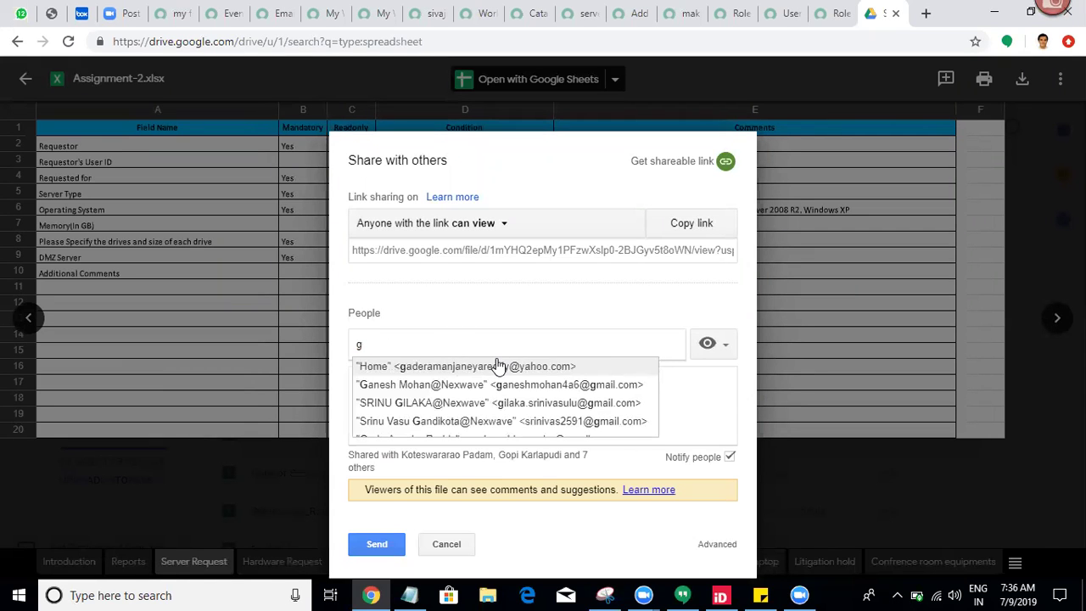
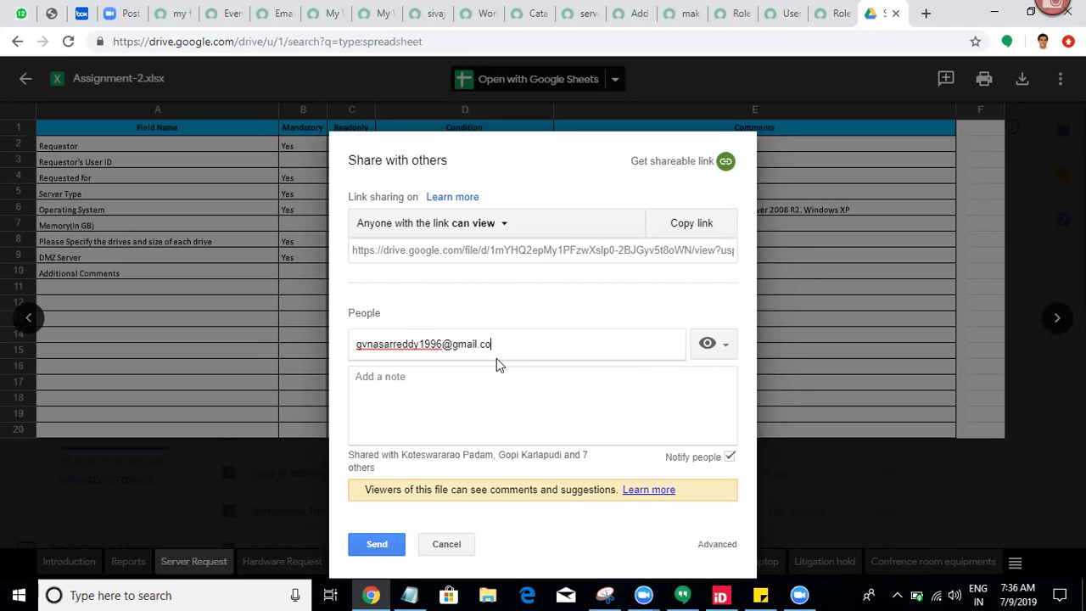
{"action": "key", "text": "Return"}
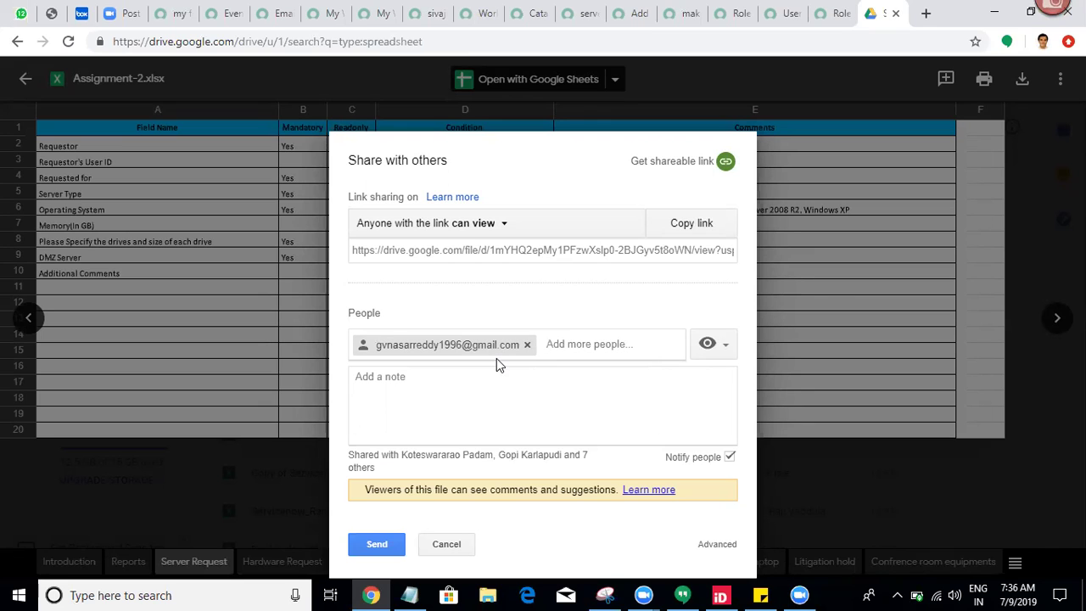
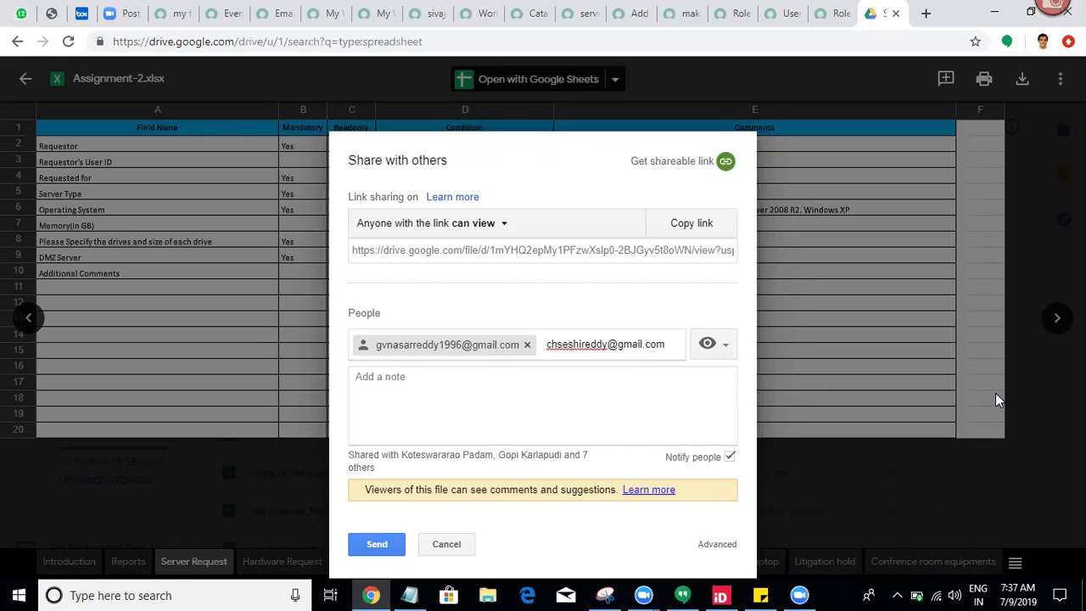
Step: Add the second recipient's e-mail address to the sharing list
{"action": "key", "text": "Return"}
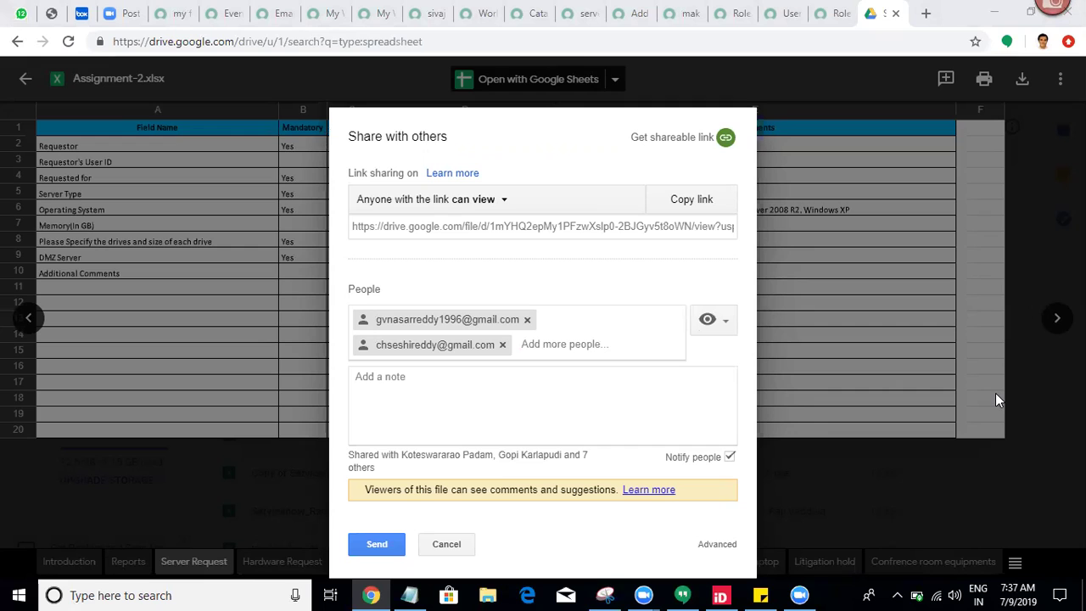
Step: Remove the second recipient and add another by pasting a recipient's address
{"action": "left_click", "coordinate": [502, 346]}
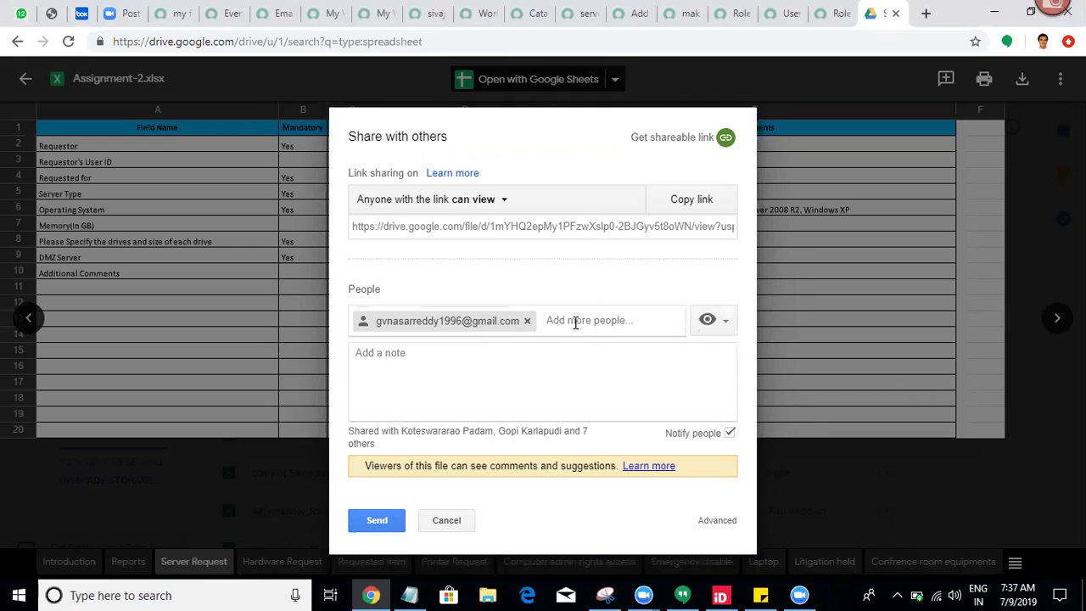
{"action": "key", "text": "ctrl+v"}
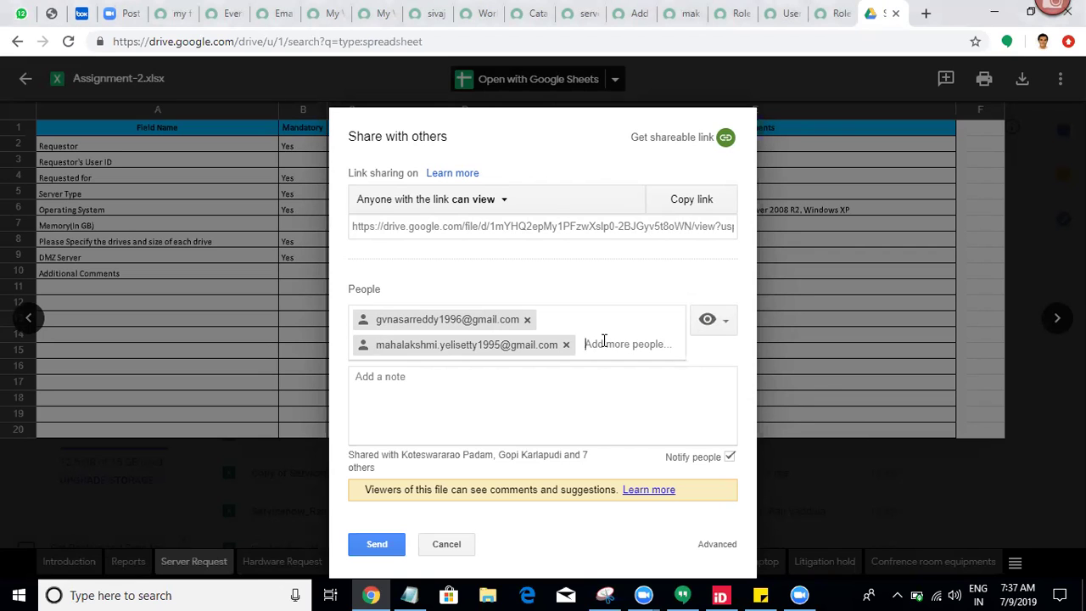
{"action": "type", "text": "c"}
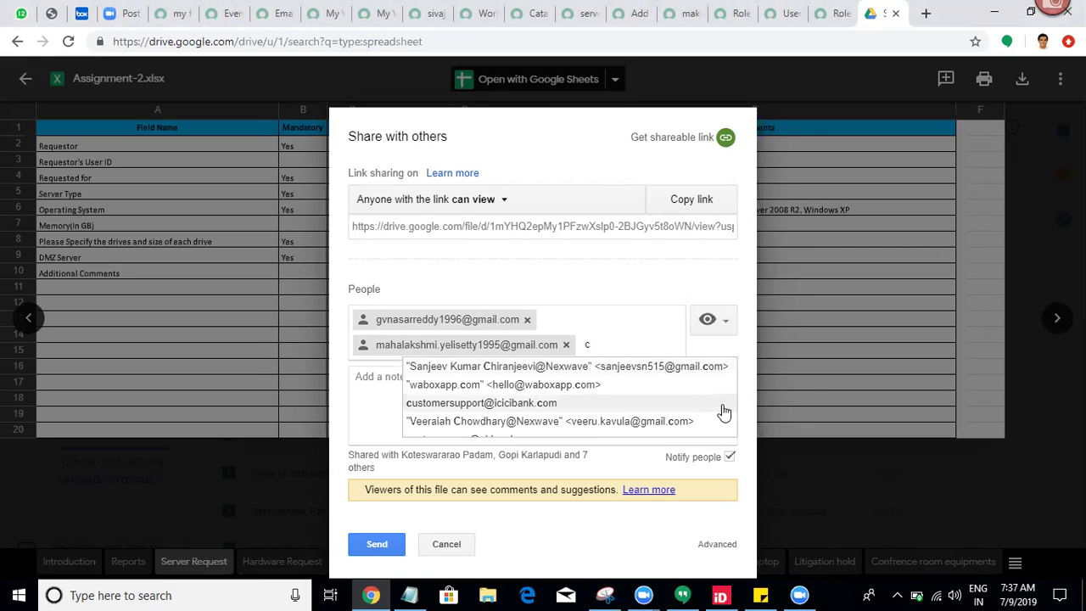
{"action": "key", "text": "Return"}
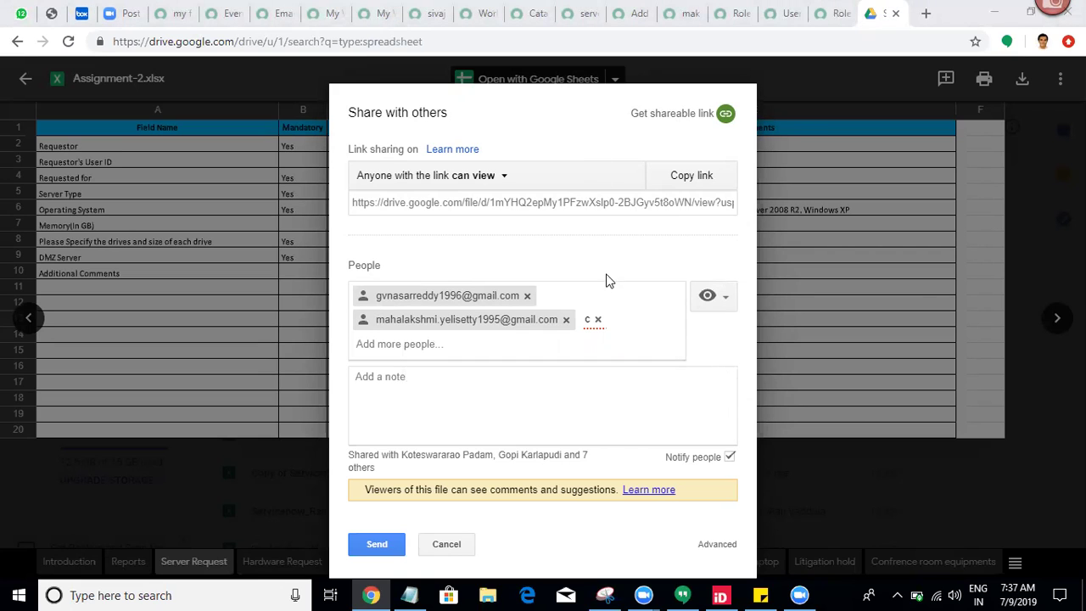
Step: Add a suggested domain contact as a recipient and send the view-only invitation
{"action": "left_click", "coordinate": [598, 319]}
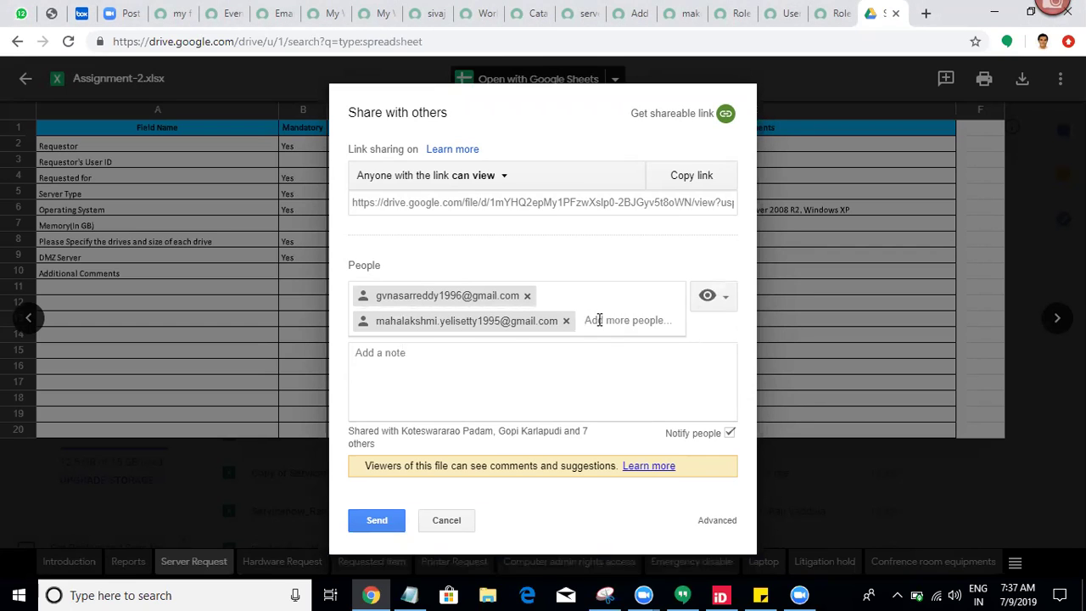
{"action": "key", "text": "ctrl+v"}
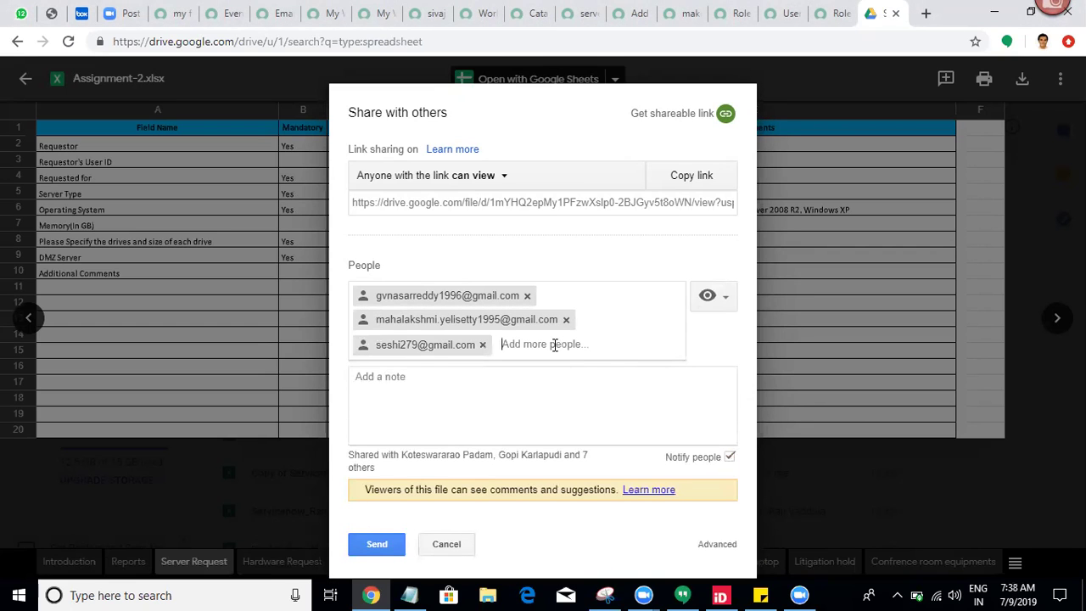
{"action": "type", "text": "k."}
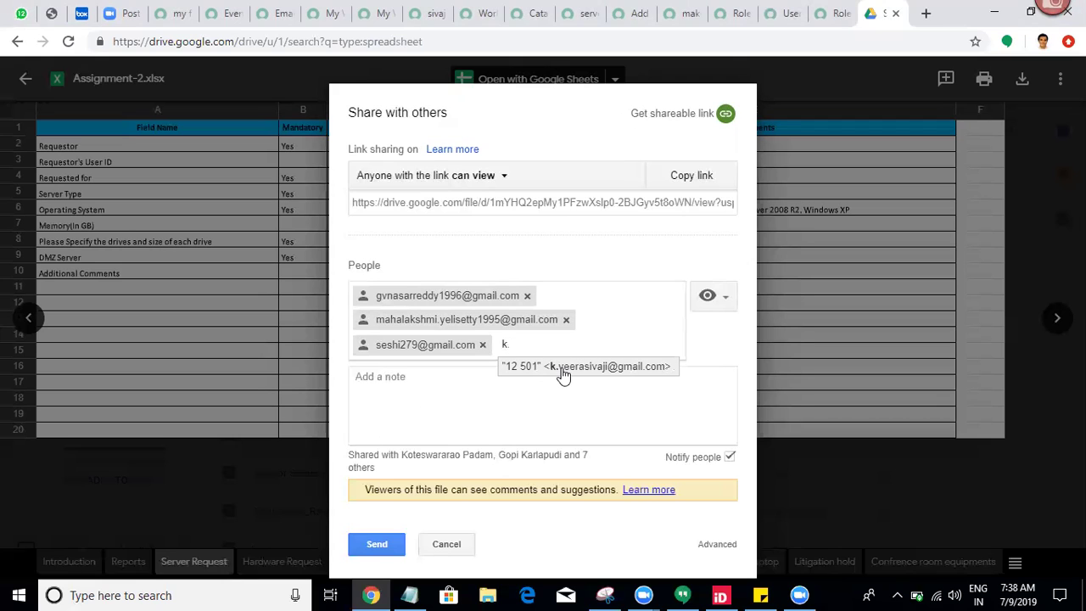
{"action": "left_click", "coordinate": [561, 367]}
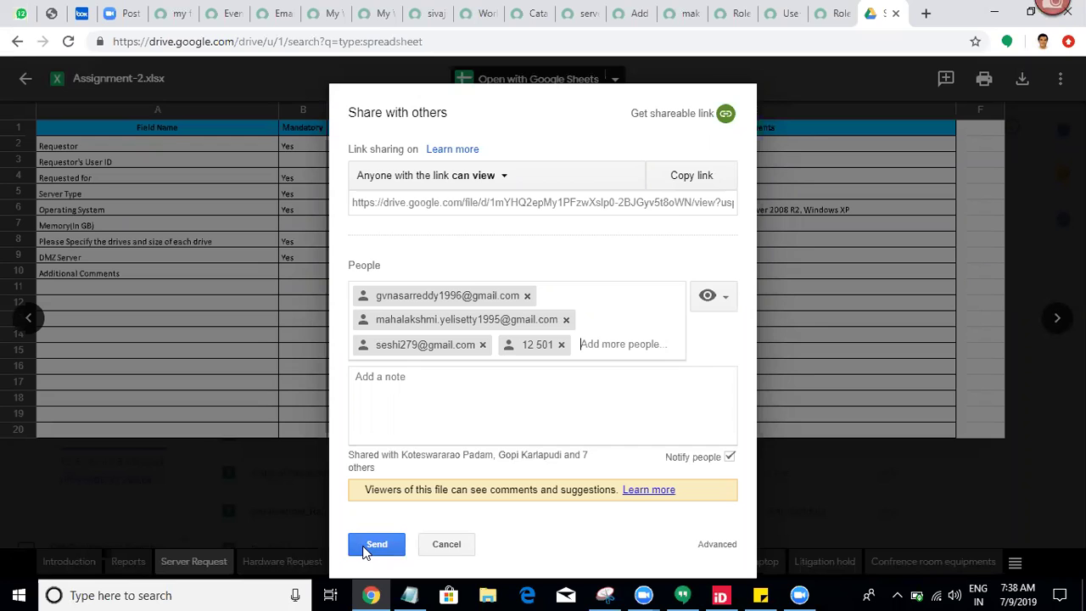
{"action": "left_click", "coordinate": [364, 550]}
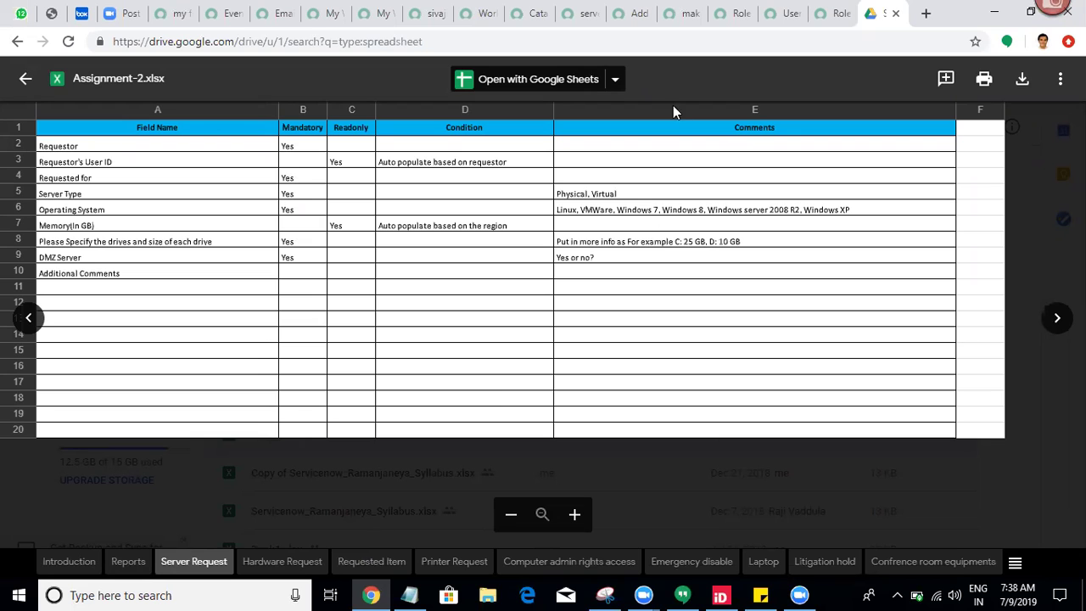
Step: Close the Assignment-2.xlsx preview and open Gmail from the Google apps grid
{"action": "left_click", "coordinate": [26, 78]}
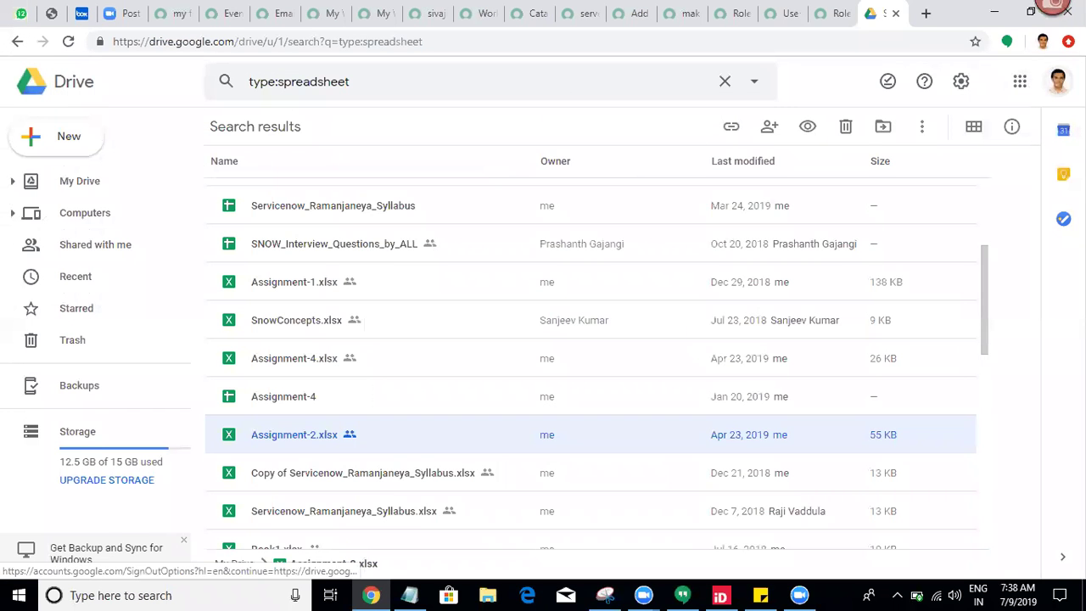
{"action": "left_click", "coordinate": [1056, 81]}
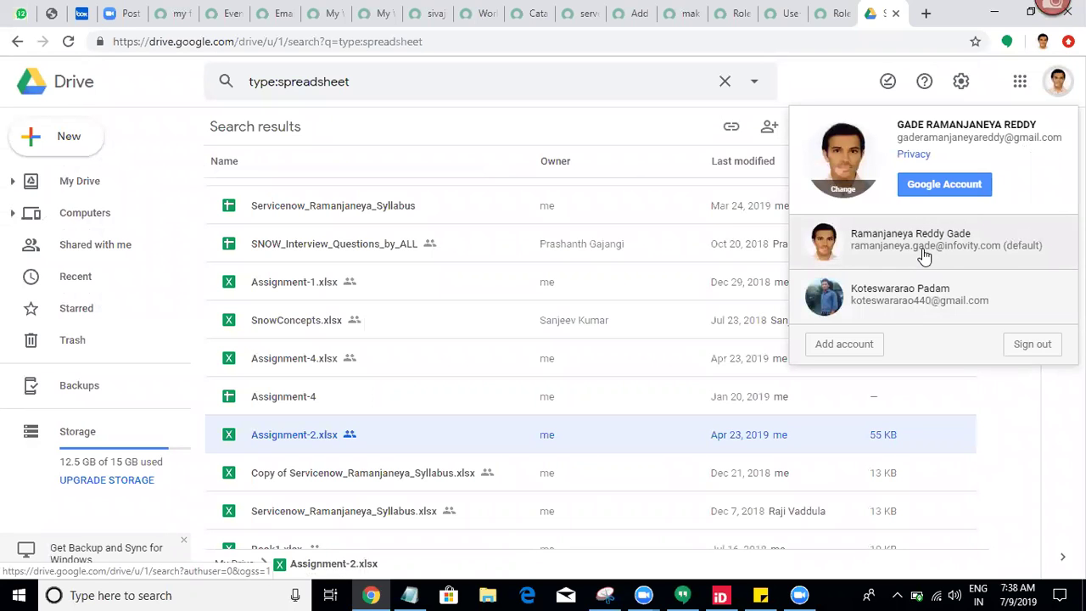
{"action": "left_click", "coordinate": [838, 78]}
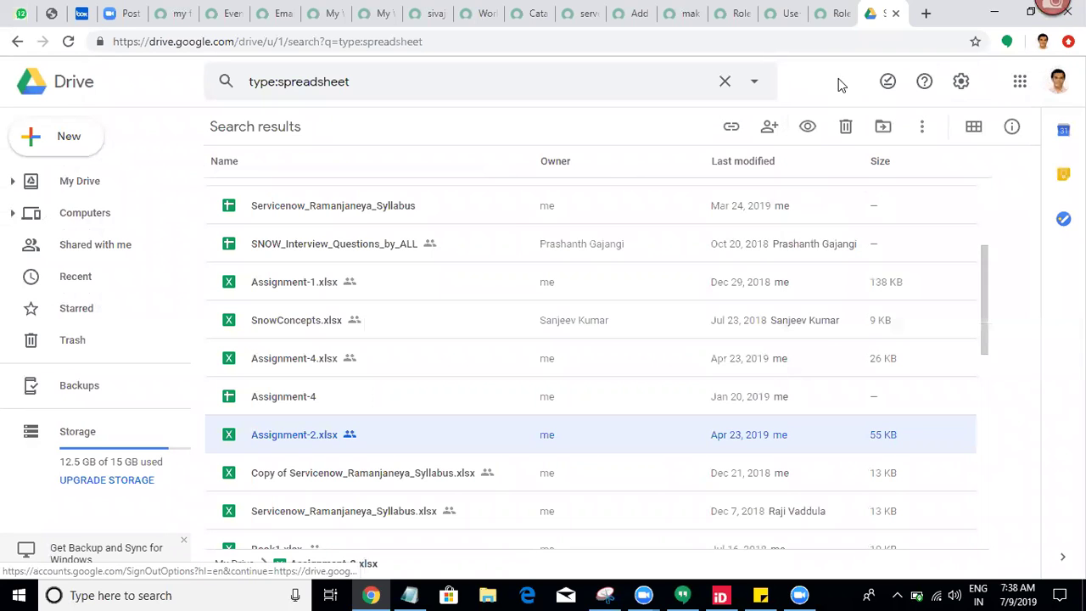
{"action": "left_click", "coordinate": [1019, 82]}
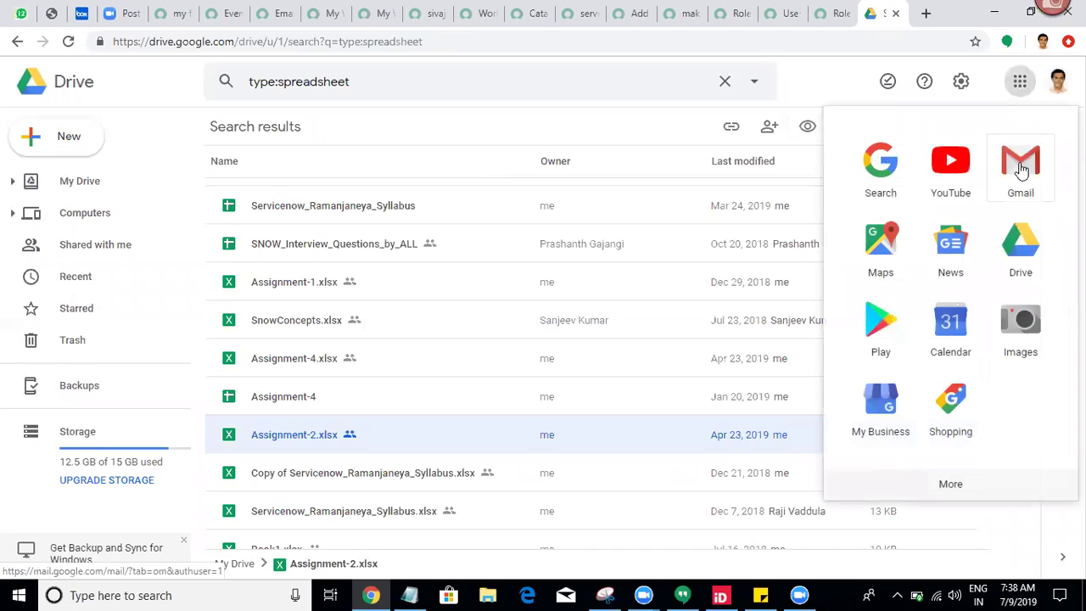
{"action": "left_click", "coordinate": [1022, 168]}
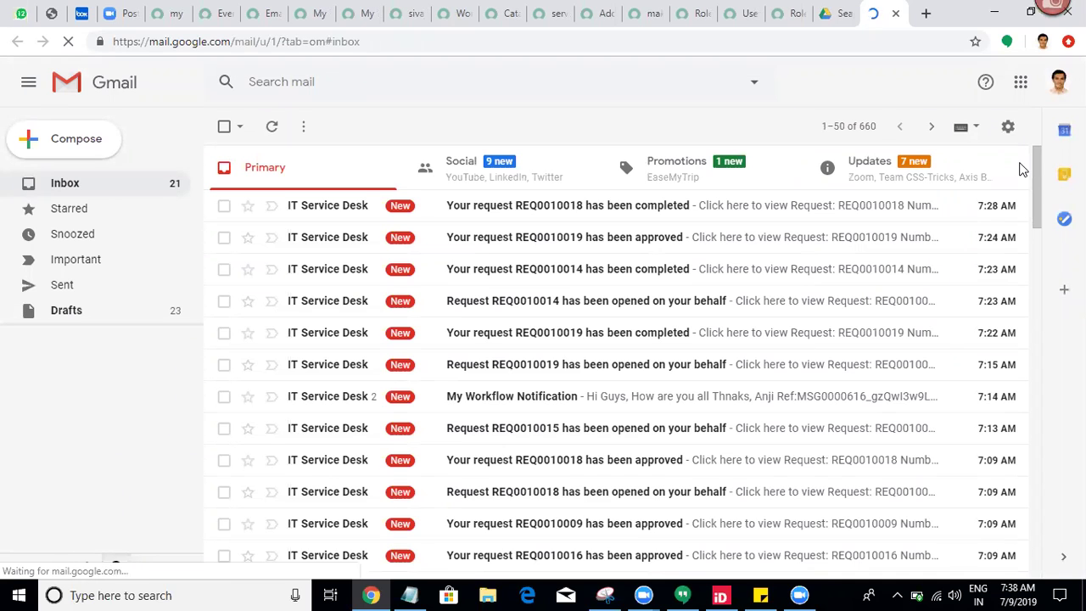
Step: Search the mailbox for 'servicenow definitions' using the autocomplete suggestion
{"action": "left_click", "coordinate": [451, 78]}
{"action": "type", "text": "s"}
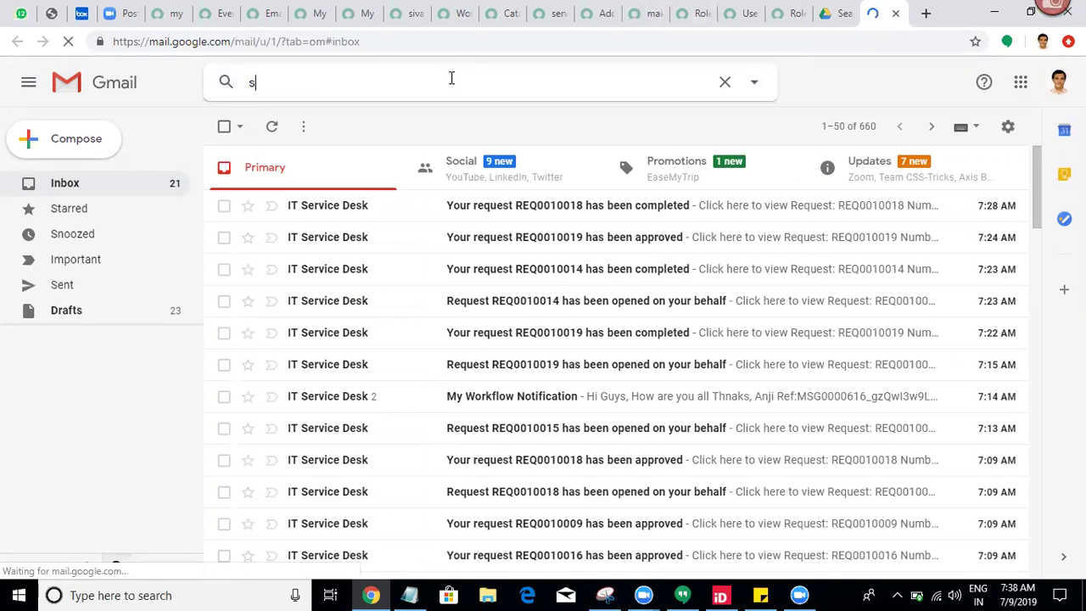
{"action": "type", "text": "ervicenow"}
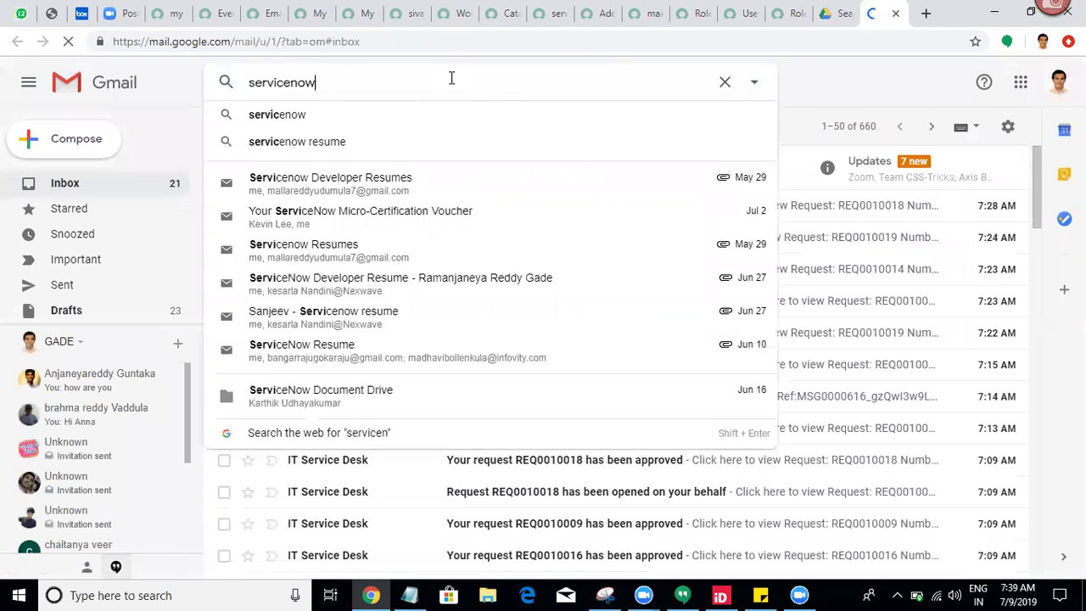
{"action": "type", "text": " defi"}
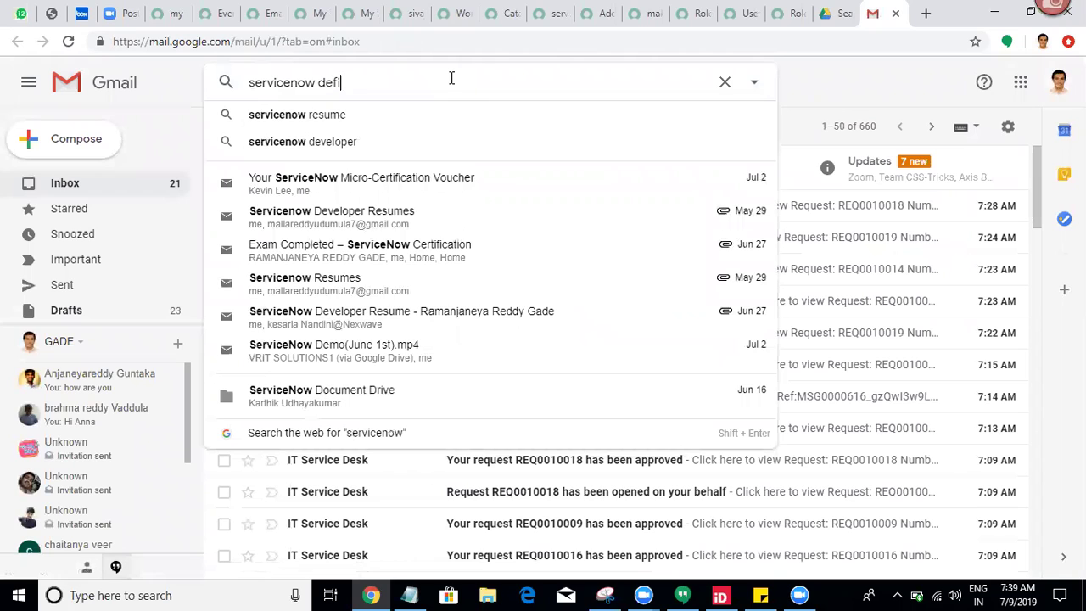
{"action": "key", "text": "Tab"}
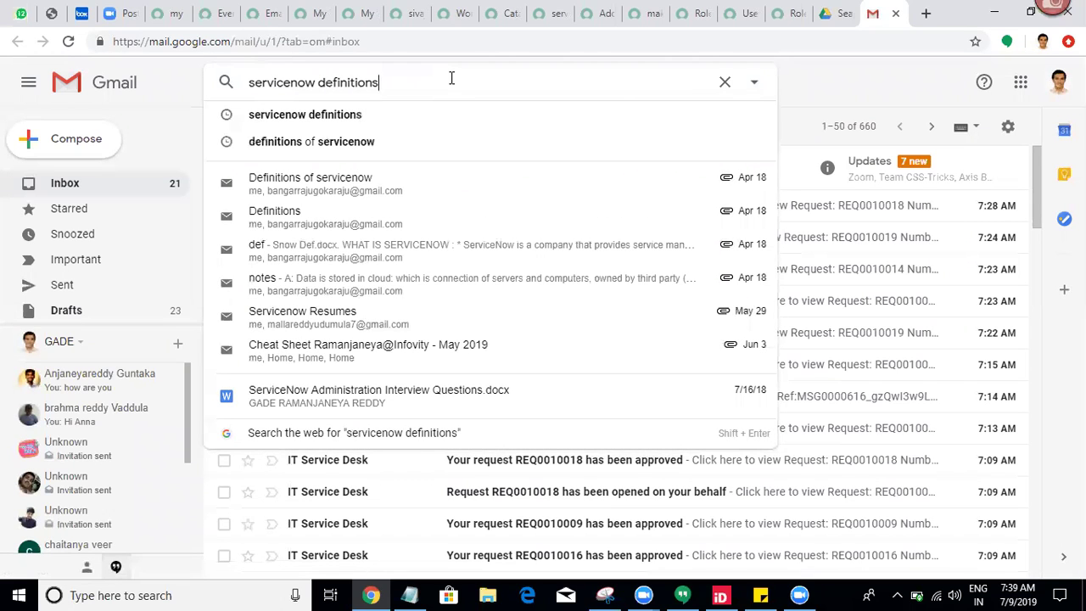
{"action": "key", "text": "Return"}
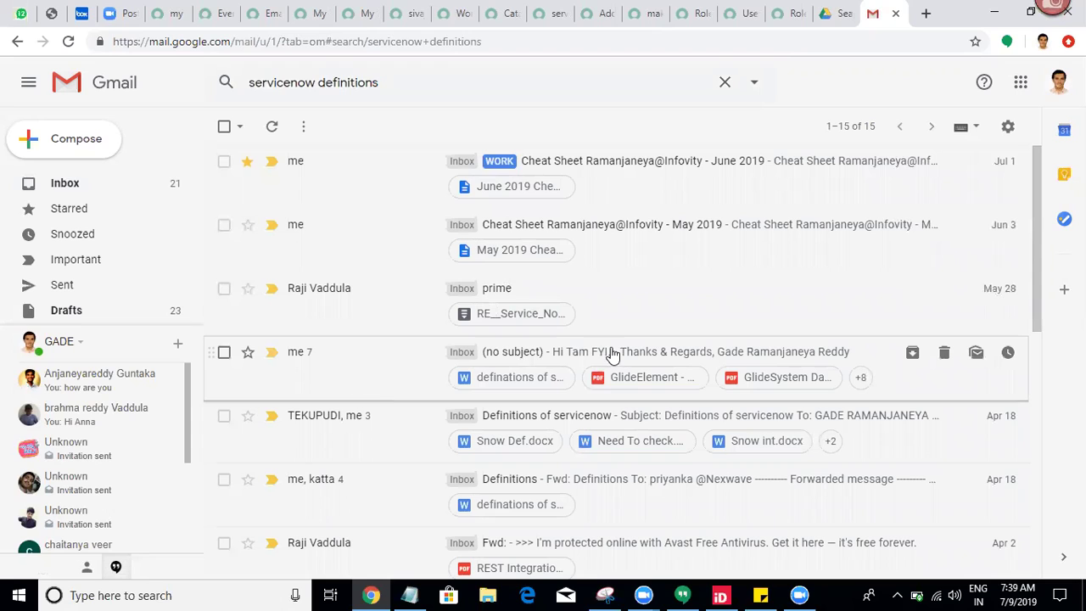
Step: Open the no-subject email, preview its definations of servicenow.docx attachment, then return to the message
{"action": "left_click", "coordinate": [411, 364]}
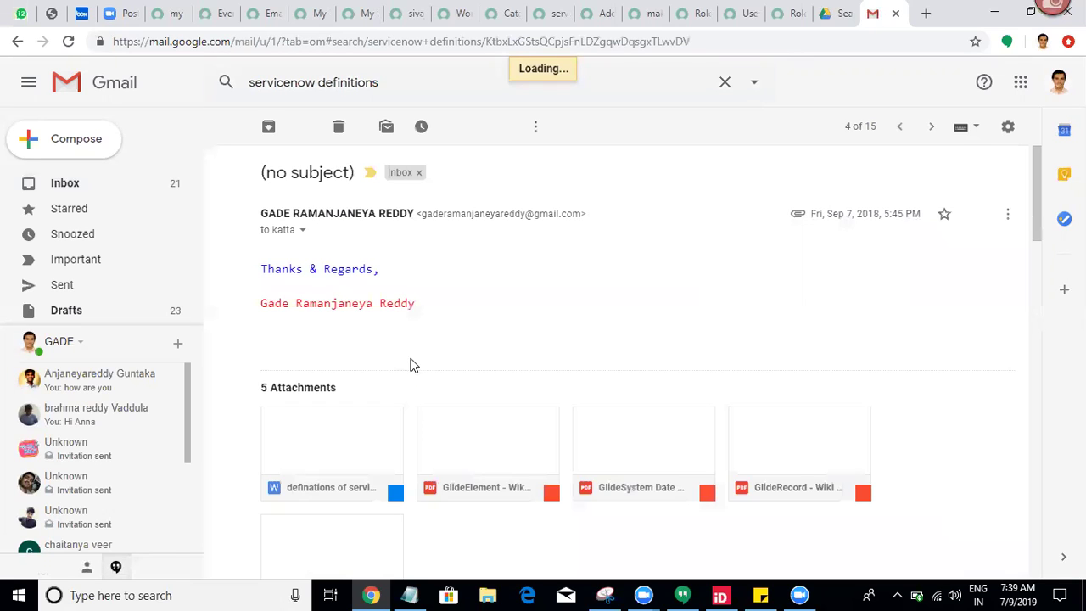
{"action": "mouse_move", "coordinate": [340, 480]}
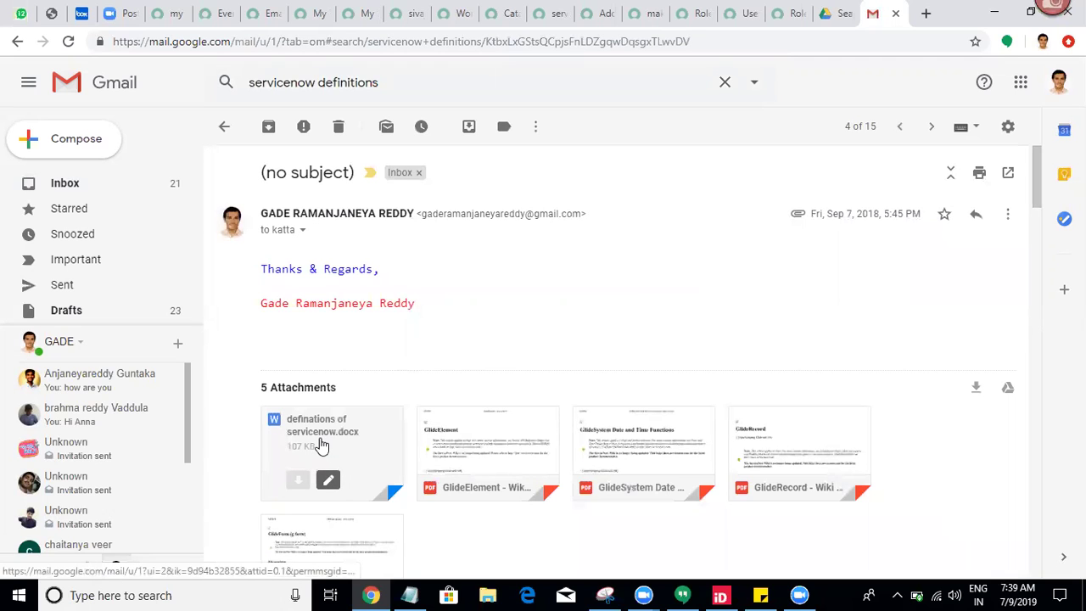
{"action": "left_click", "coordinate": [321, 442]}
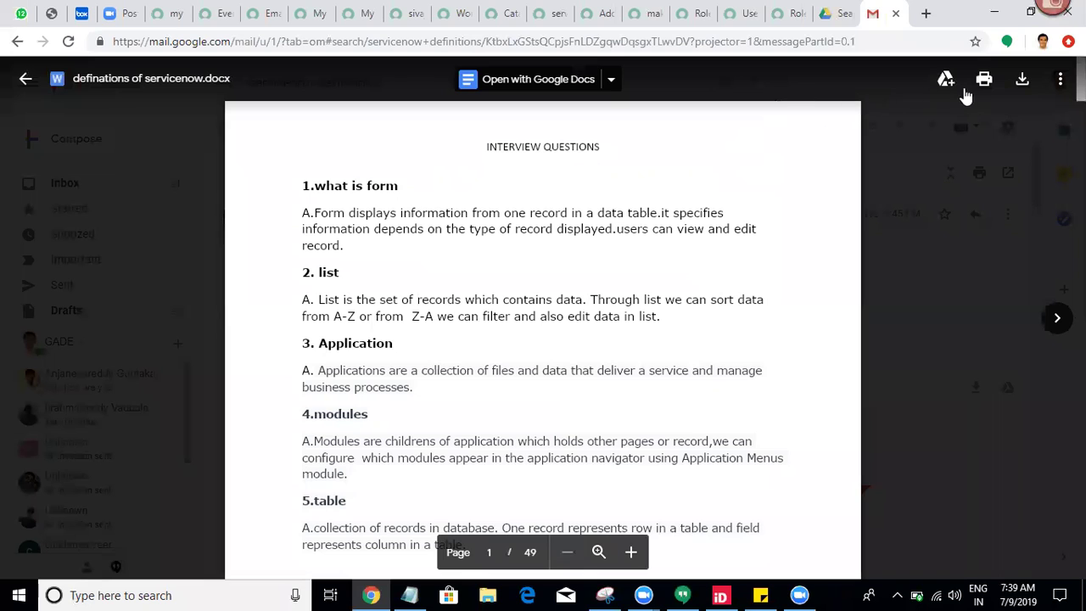
{"action": "left_click", "coordinate": [1060, 82]}
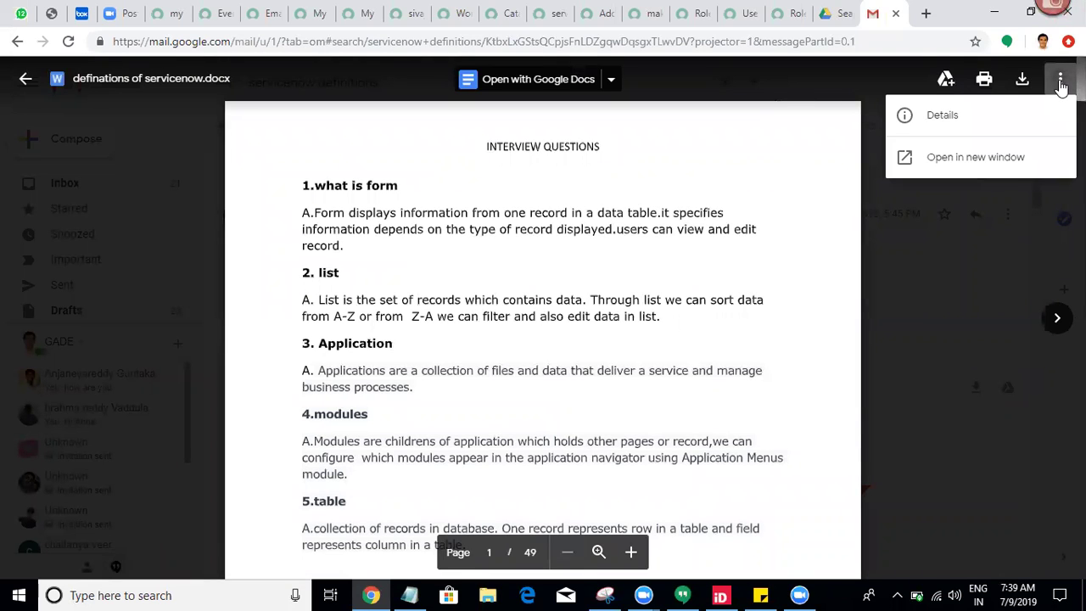
{"action": "left_click", "coordinate": [749, 181]}
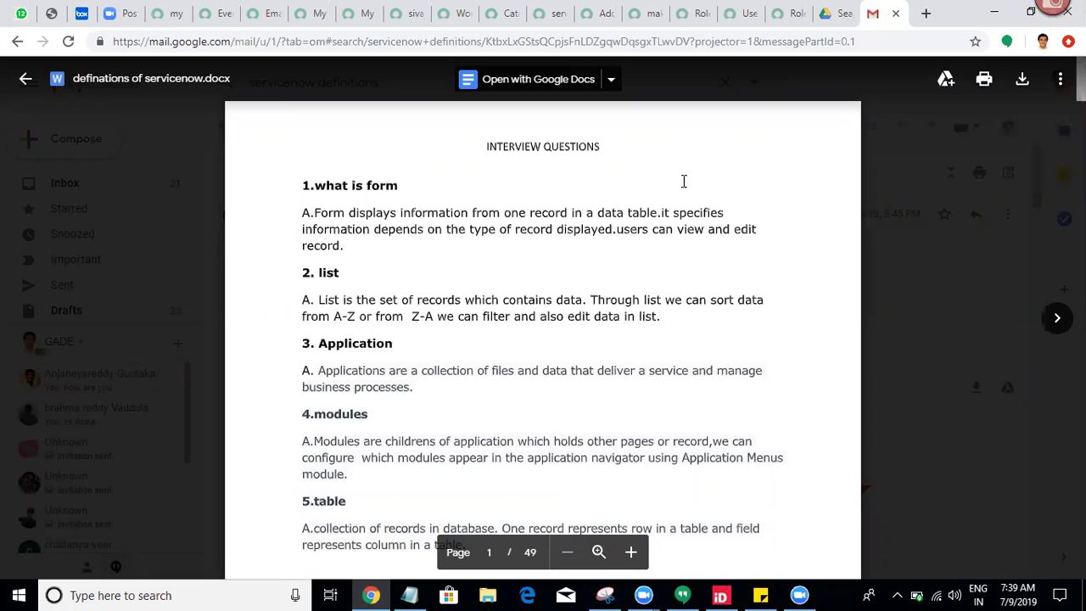
{"action": "left_click", "coordinate": [24, 82]}
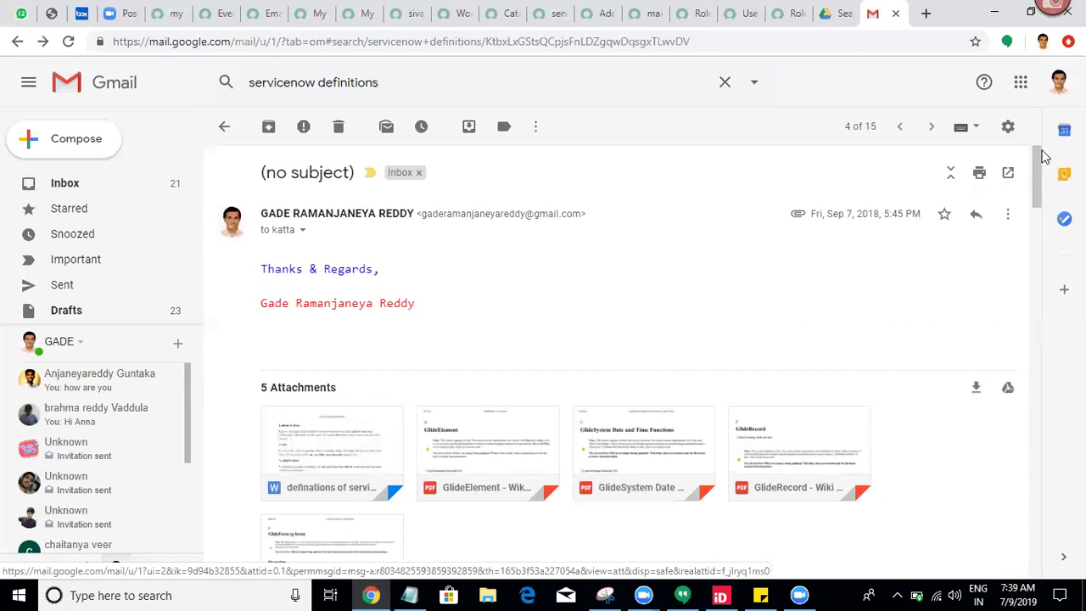
Step: Scroll to the top of the Sep 7 message and show its reply and forward options
{"action": "scroll", "coordinate": [288, 386], "scroll_direction": "down", "scroll_amount": 2}
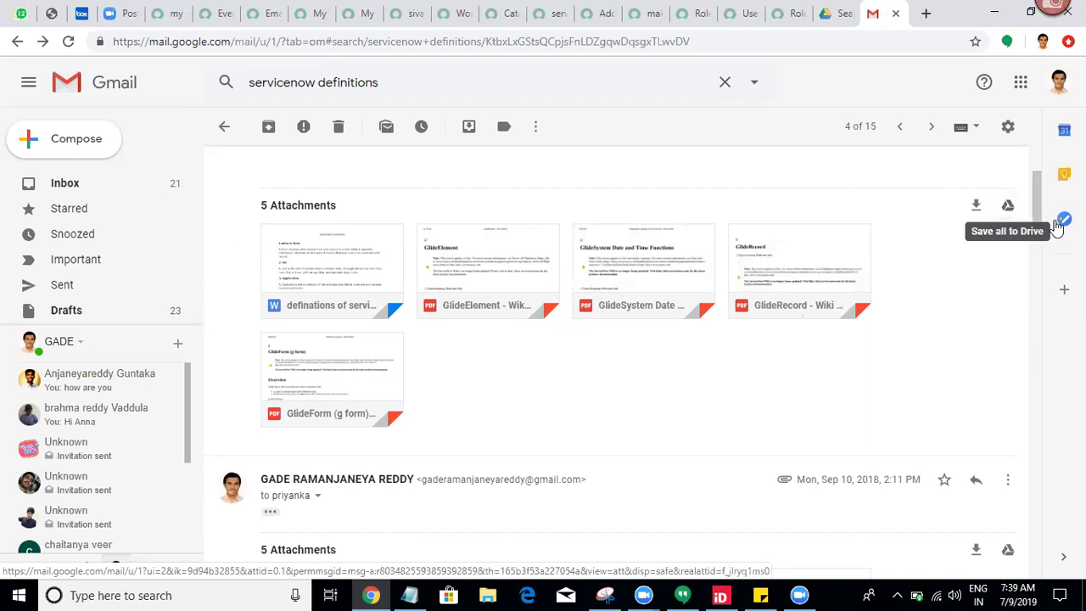
{"action": "left_click_drag", "start_coordinate": [1041, 215], "coordinate": [1029, 152]}
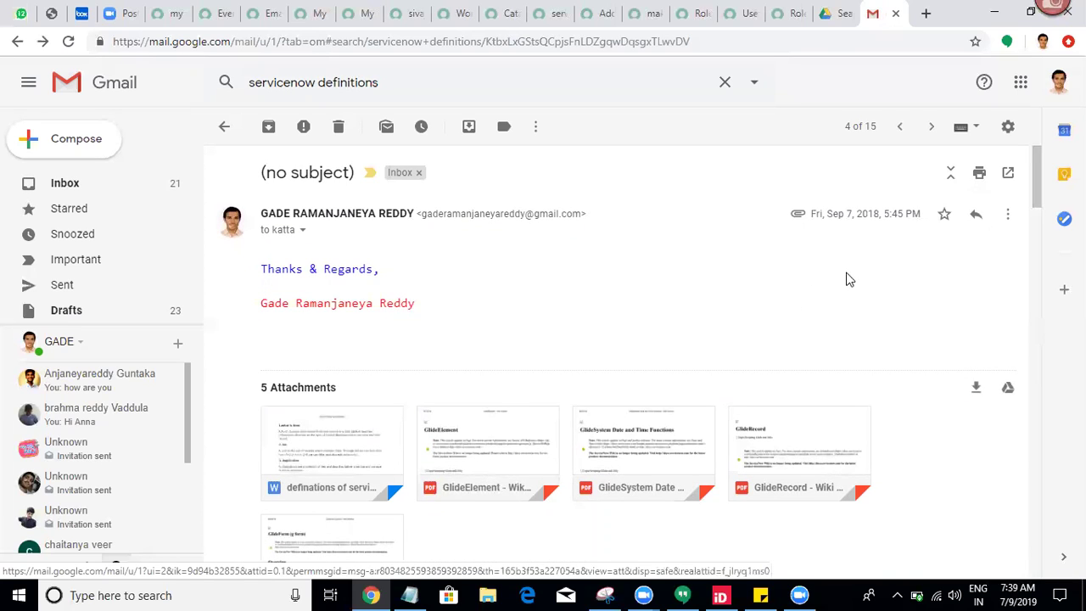
{"action": "left_click", "coordinate": [1008, 216]}
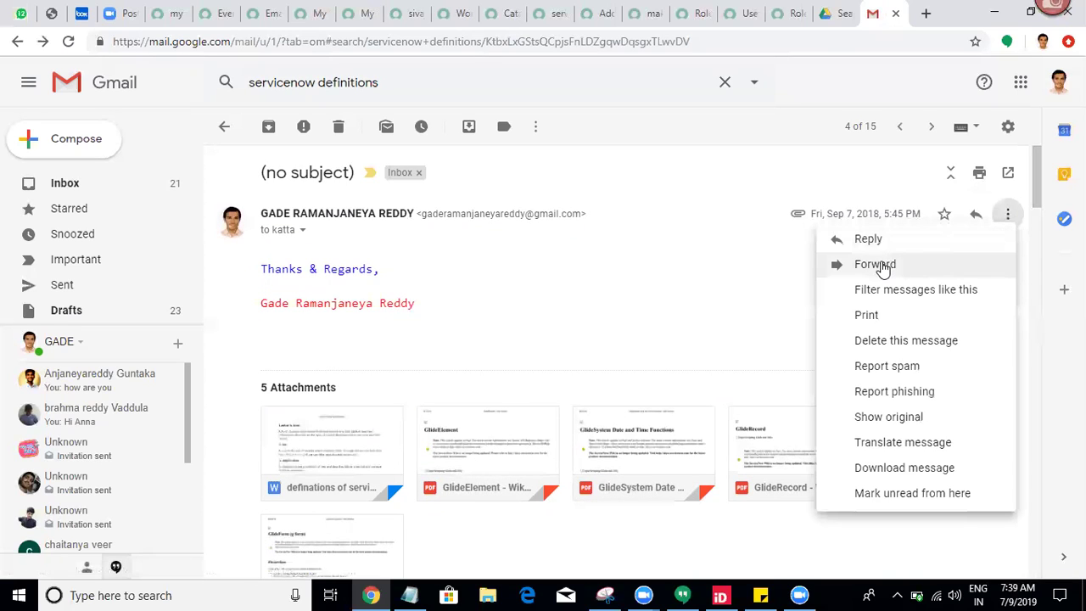